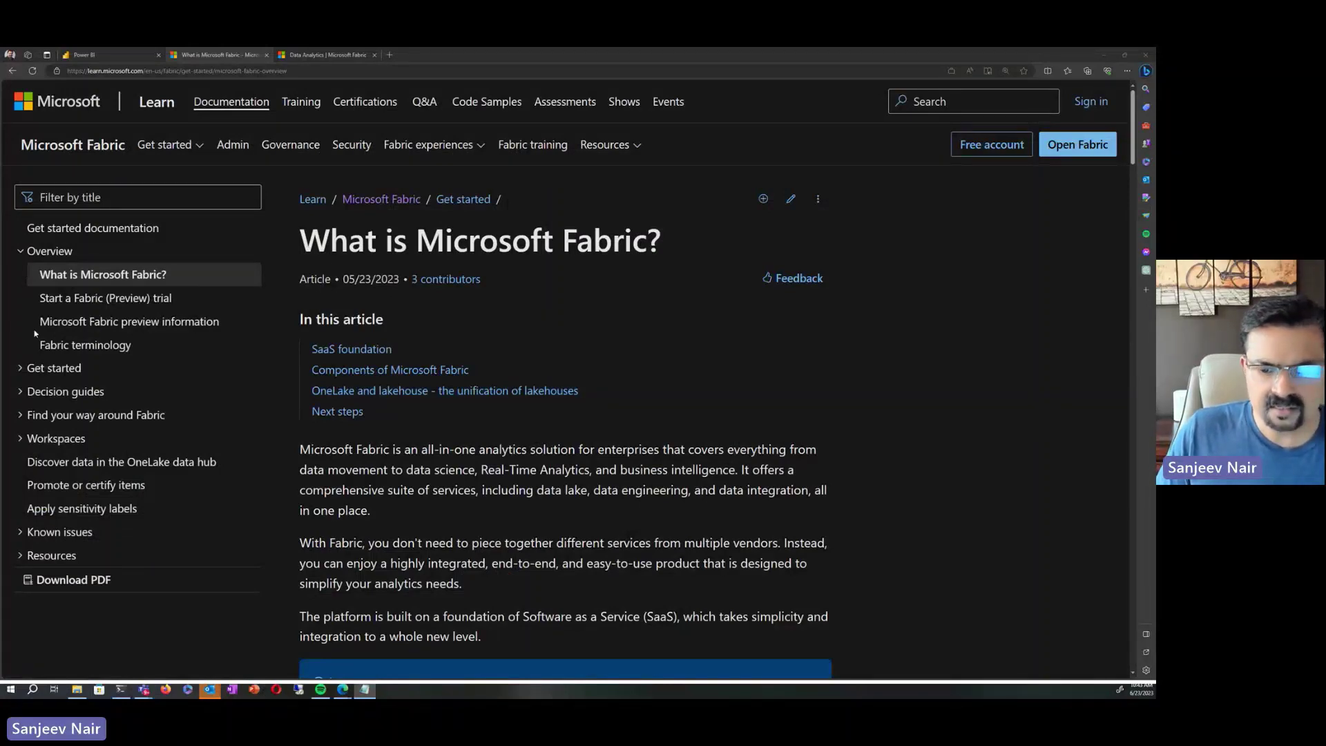
- Read the SaaS foundation section of the Microsoft Fabric overview article and enlarge the page by one zoom level
scroll(491, 340, "down", 9)
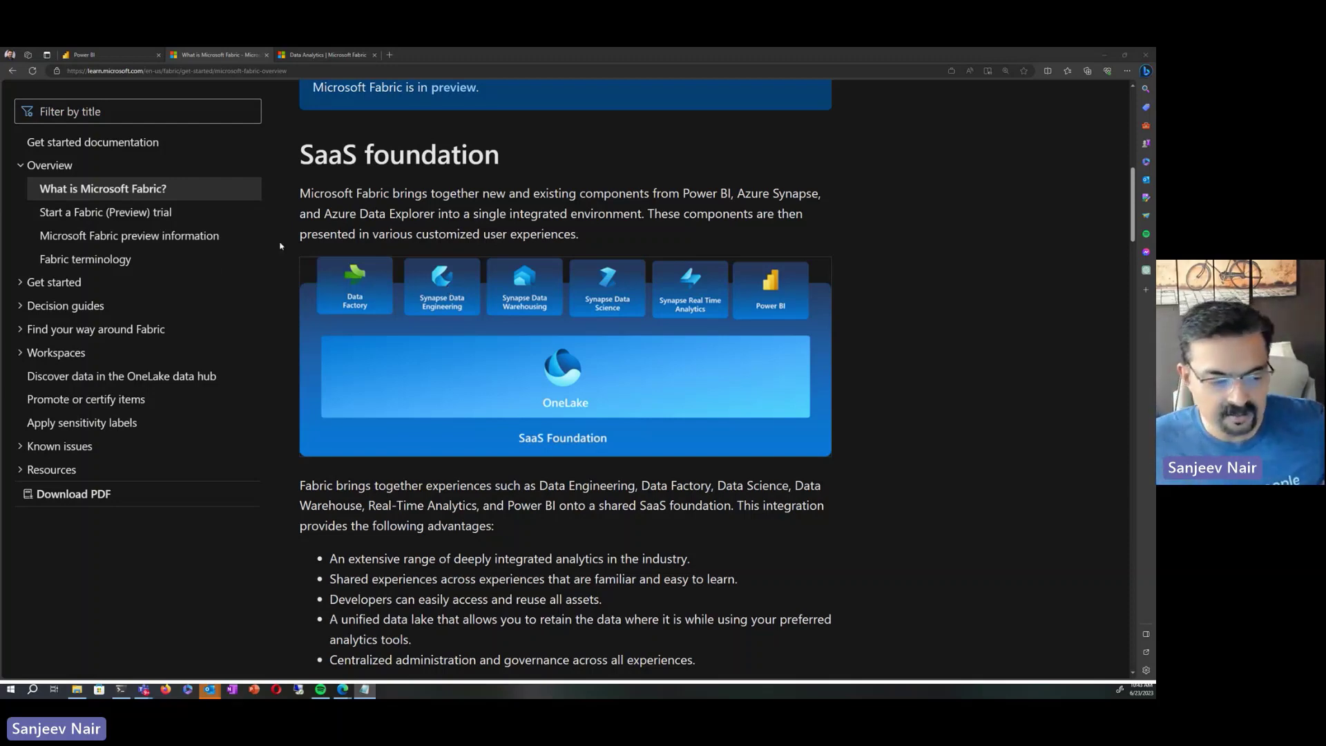
scroll(44, 602, "down", 1)
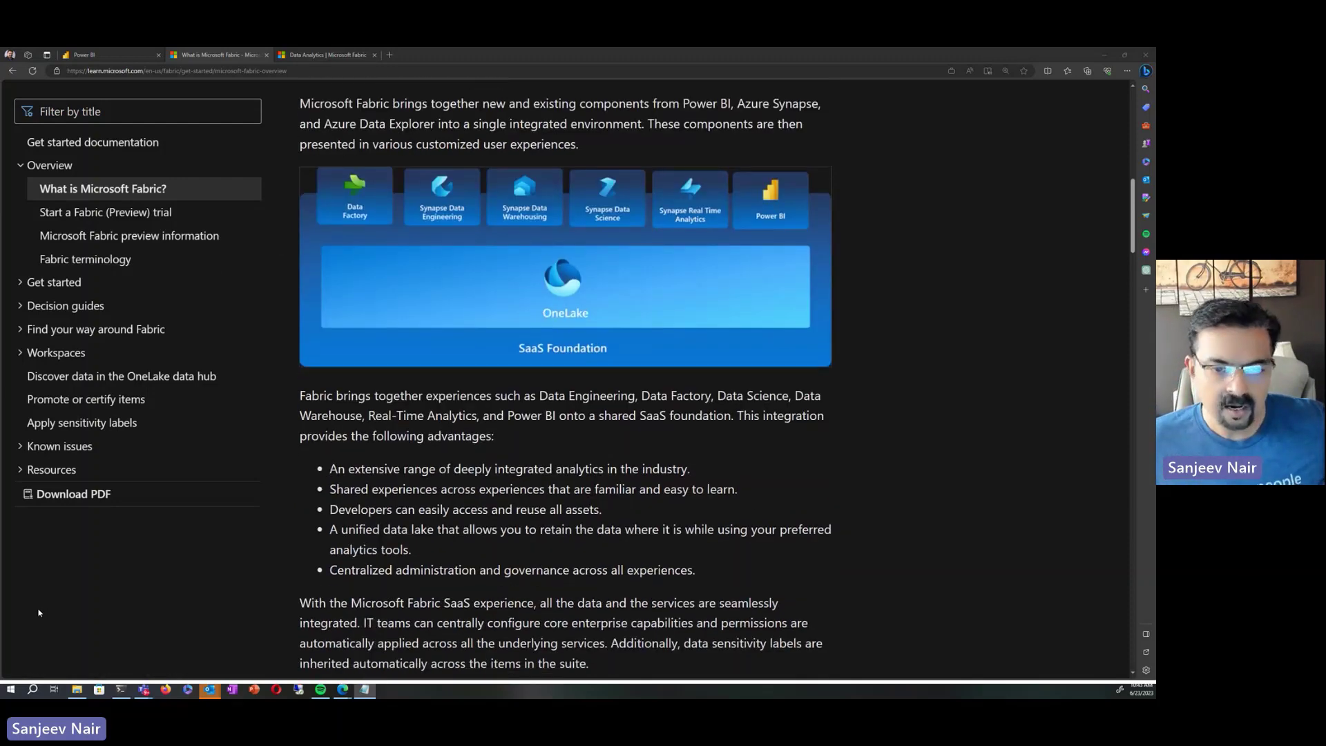
scroll(659, 596, "up", 1)
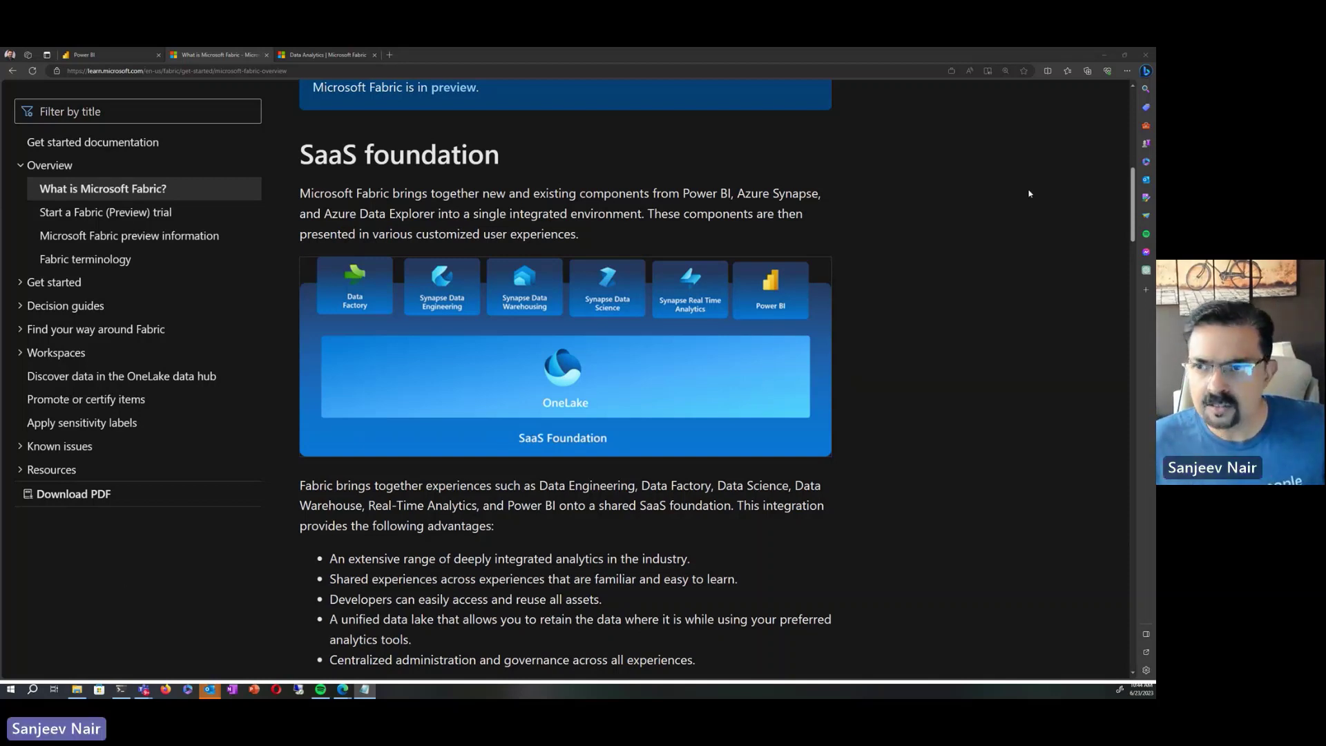
left_click(1126, 72)
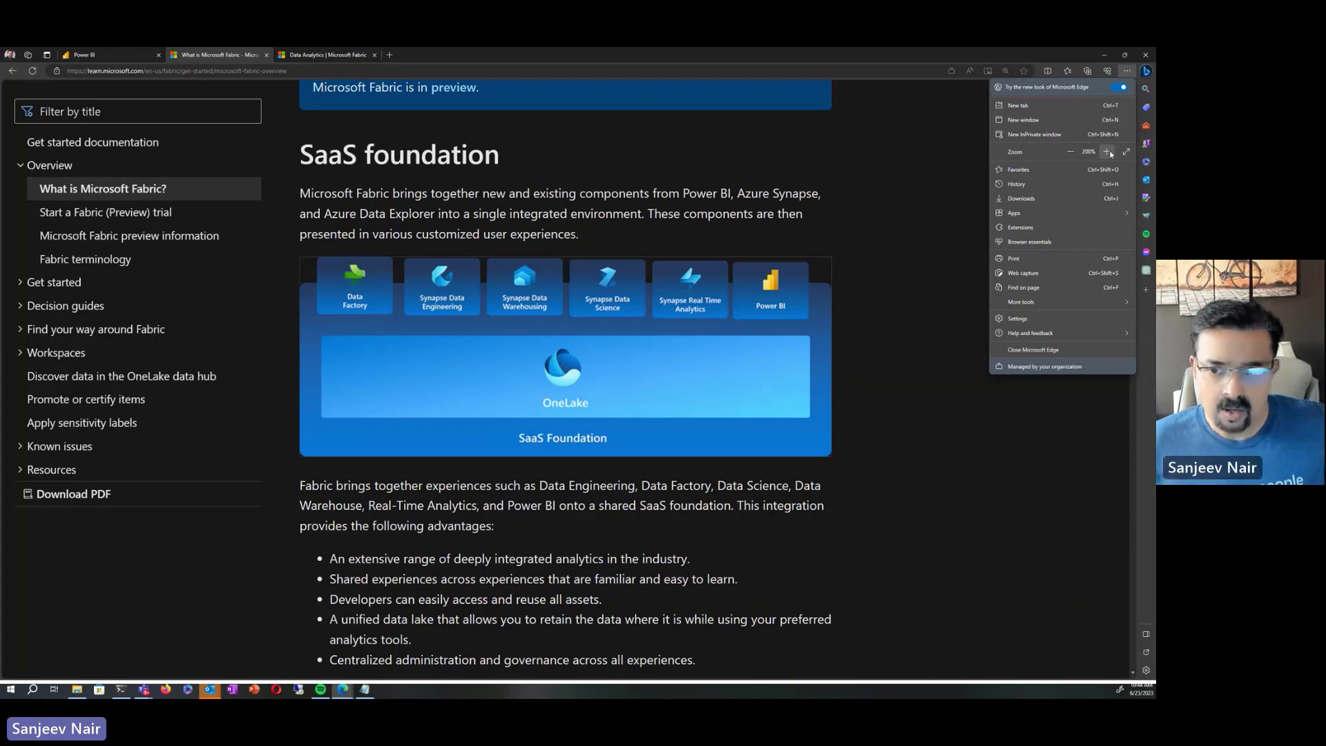
left_click(1108, 152)
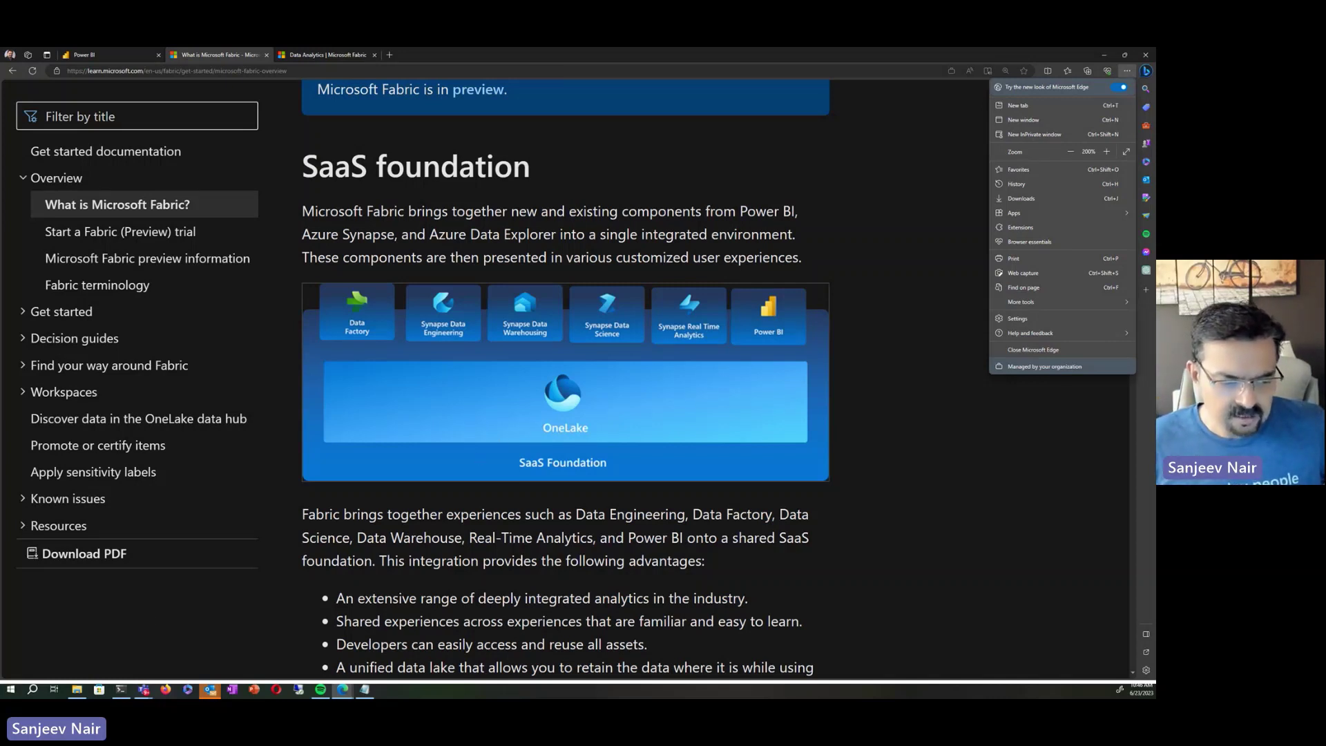
- Switch to Power BI and create a workspace named FabricDemo followed by the presenter's first name, with no domain assigned
key("alt+Tab")
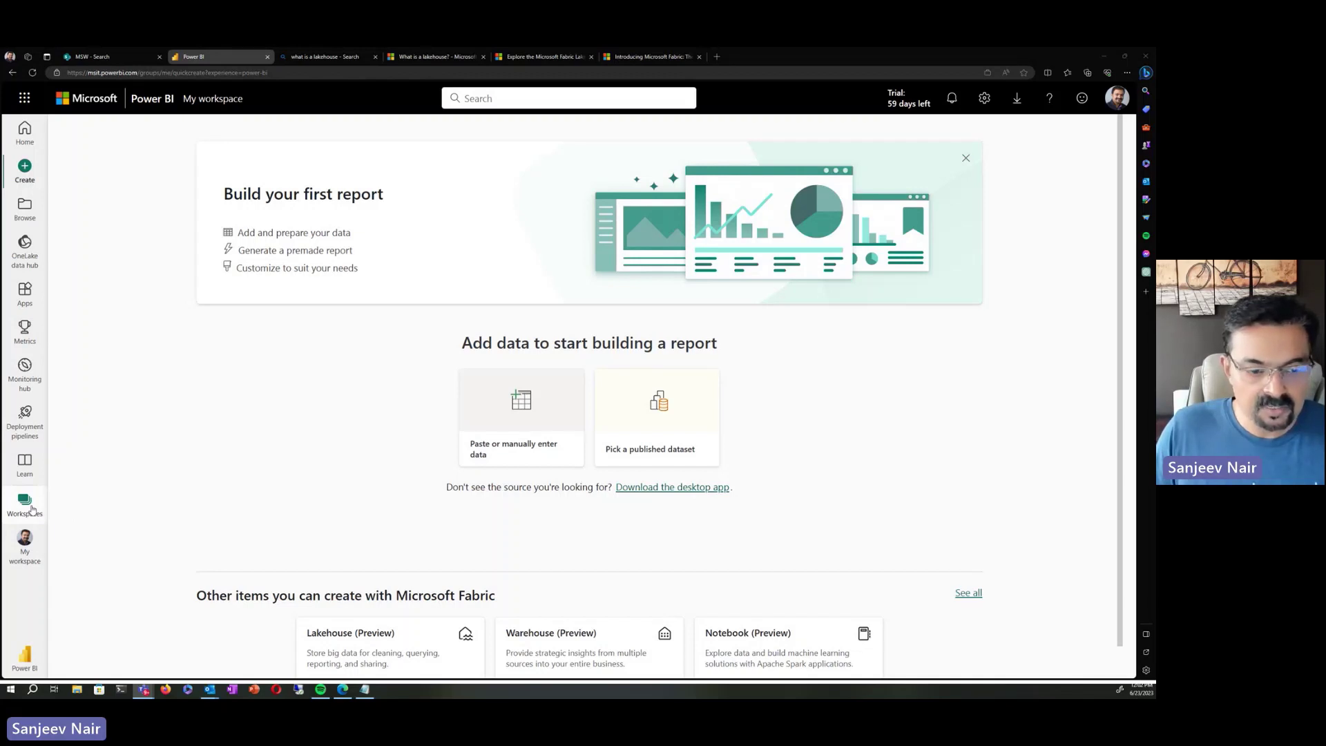
left_click(25, 504)
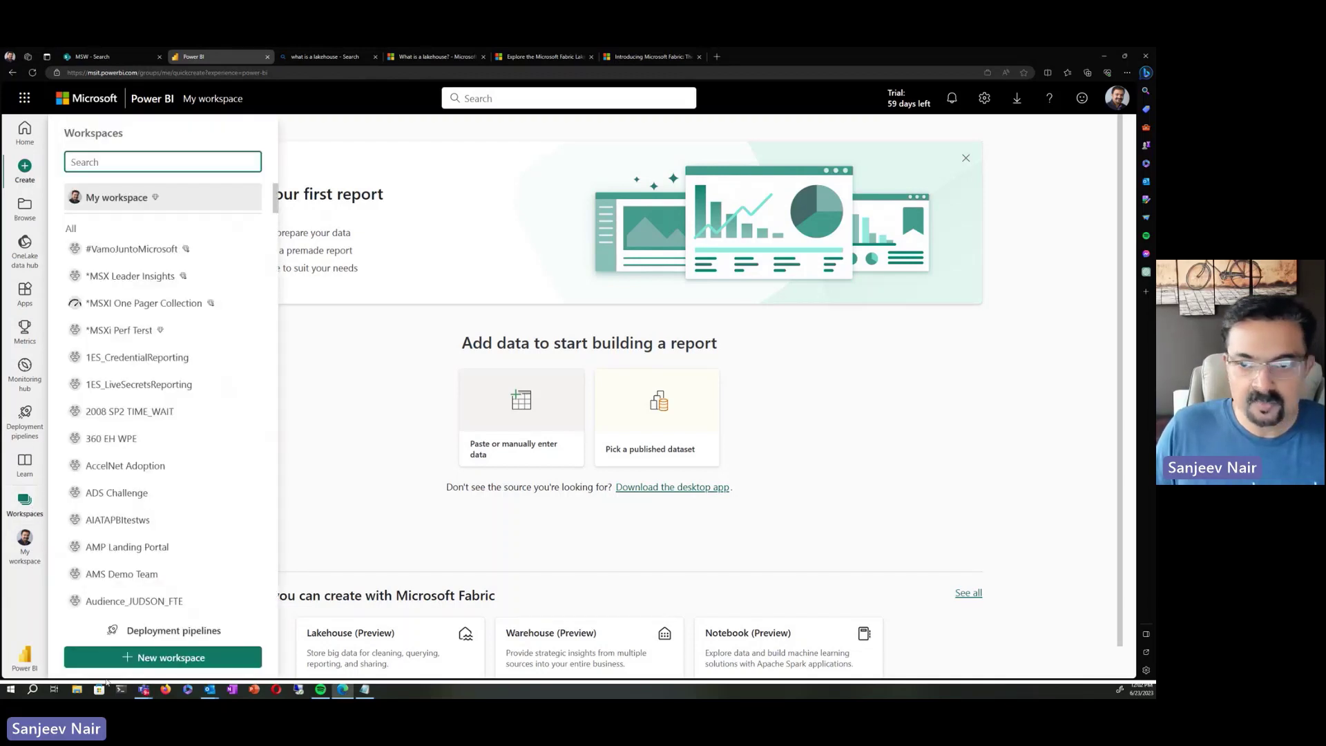
left_click(118, 658)
type("Fabric")
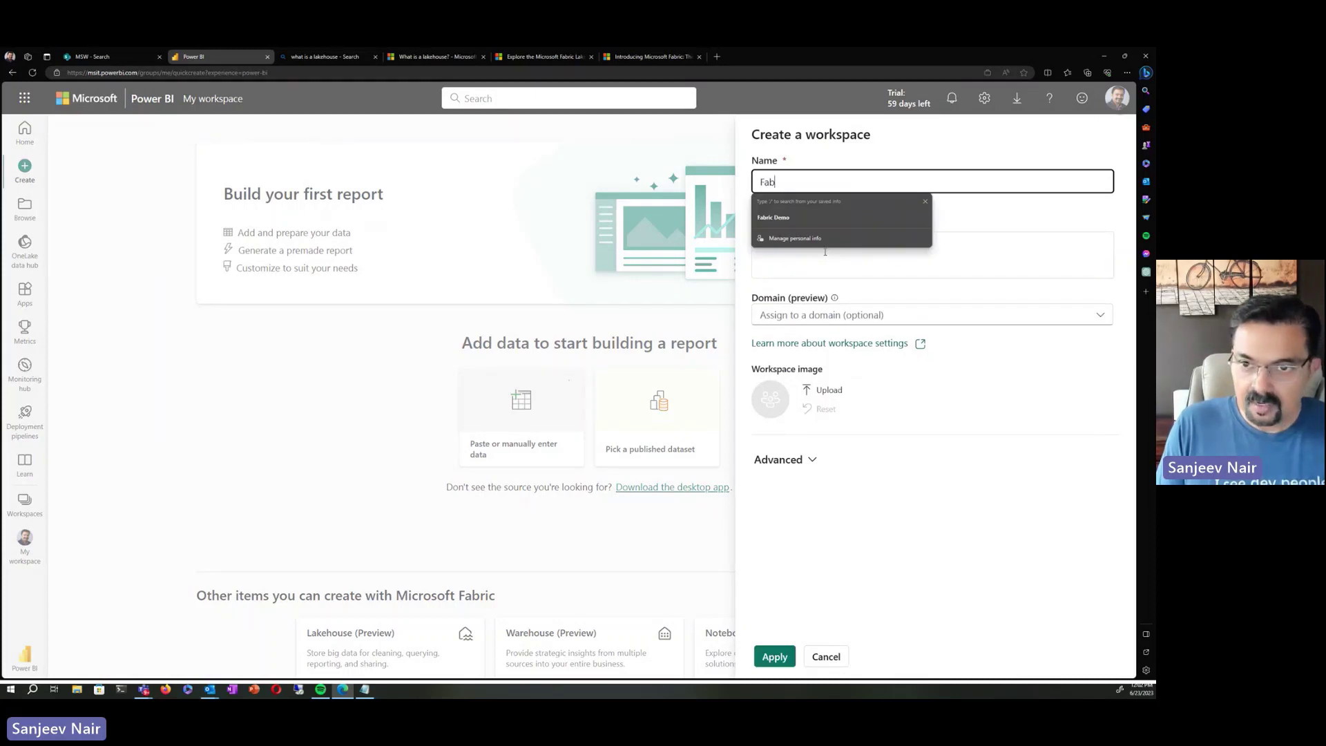
key("BackSpace")
key("BackSpace")
type("DemoSanjeev")
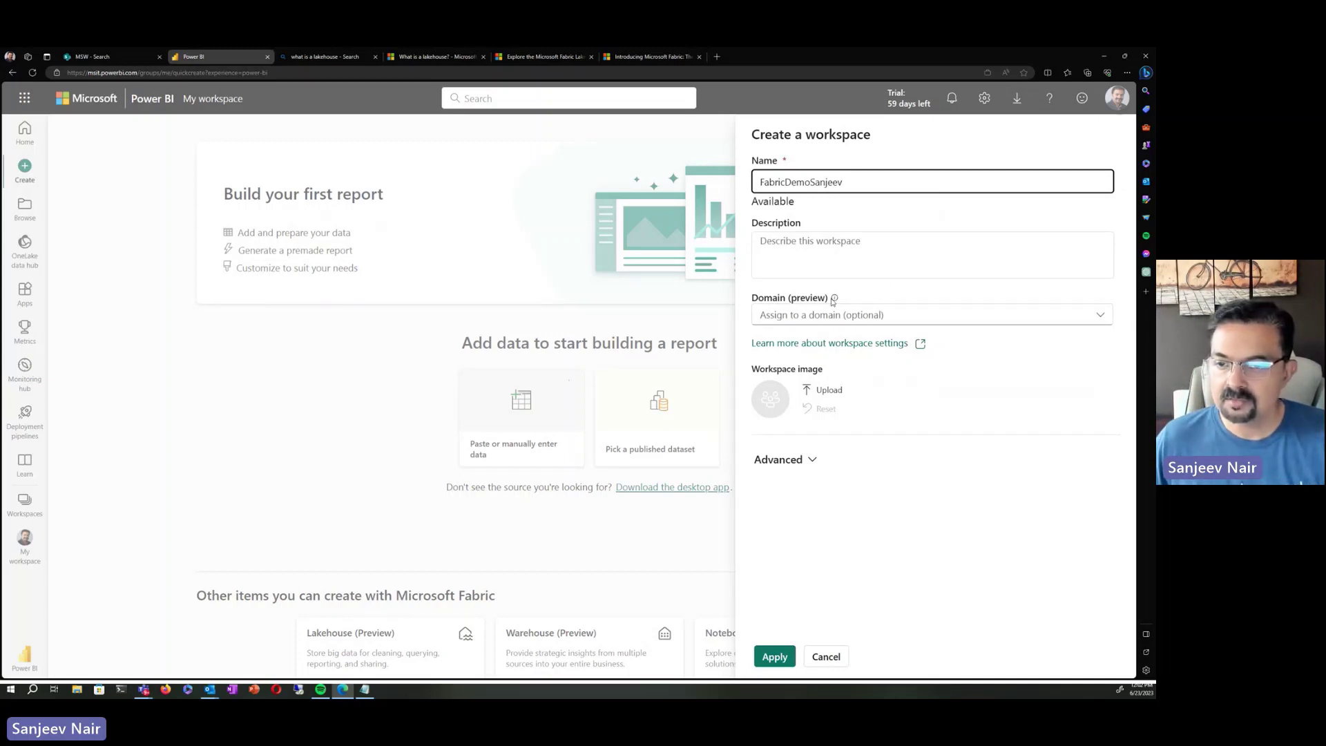
left_click(905, 315)
left_click(892, 284)
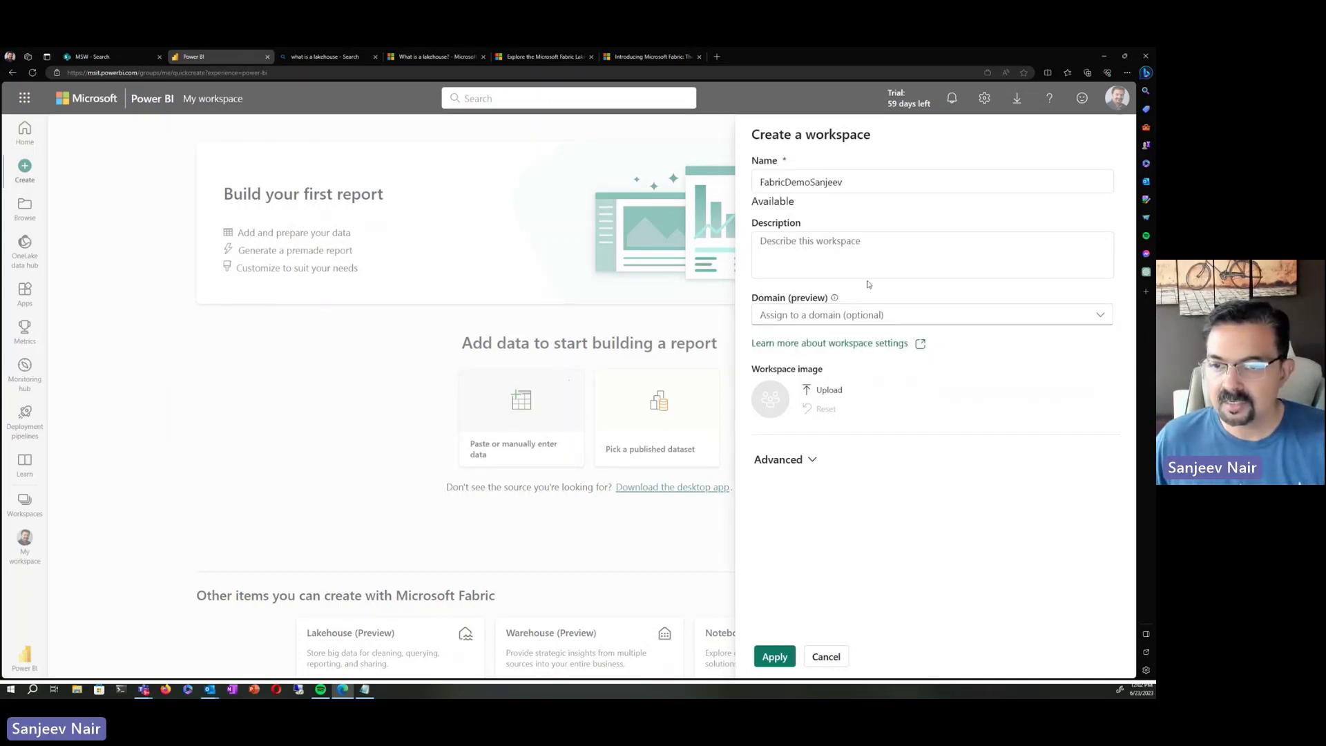
left_click(785, 656)
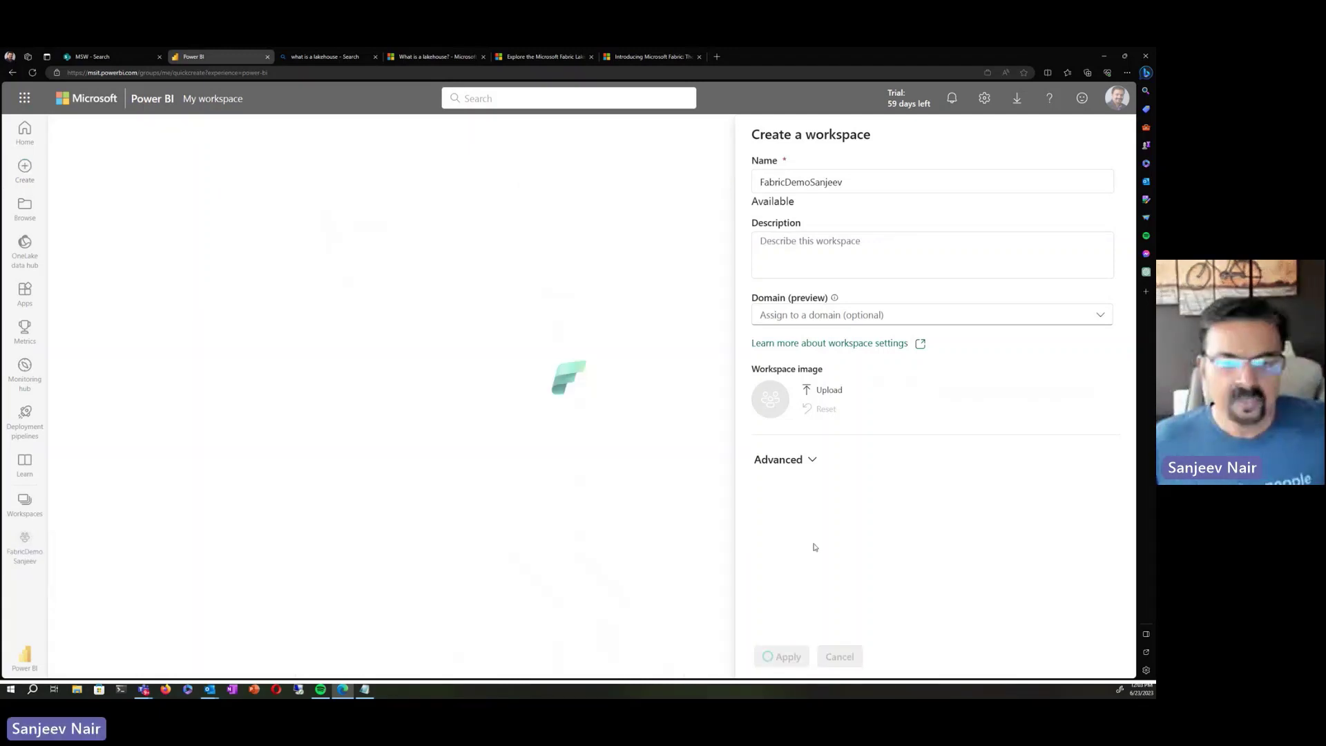
- Open the full list of new item types in the workspace and examine its sections from Data Engineering to Real-Time Analytics
left_click(119, 168)
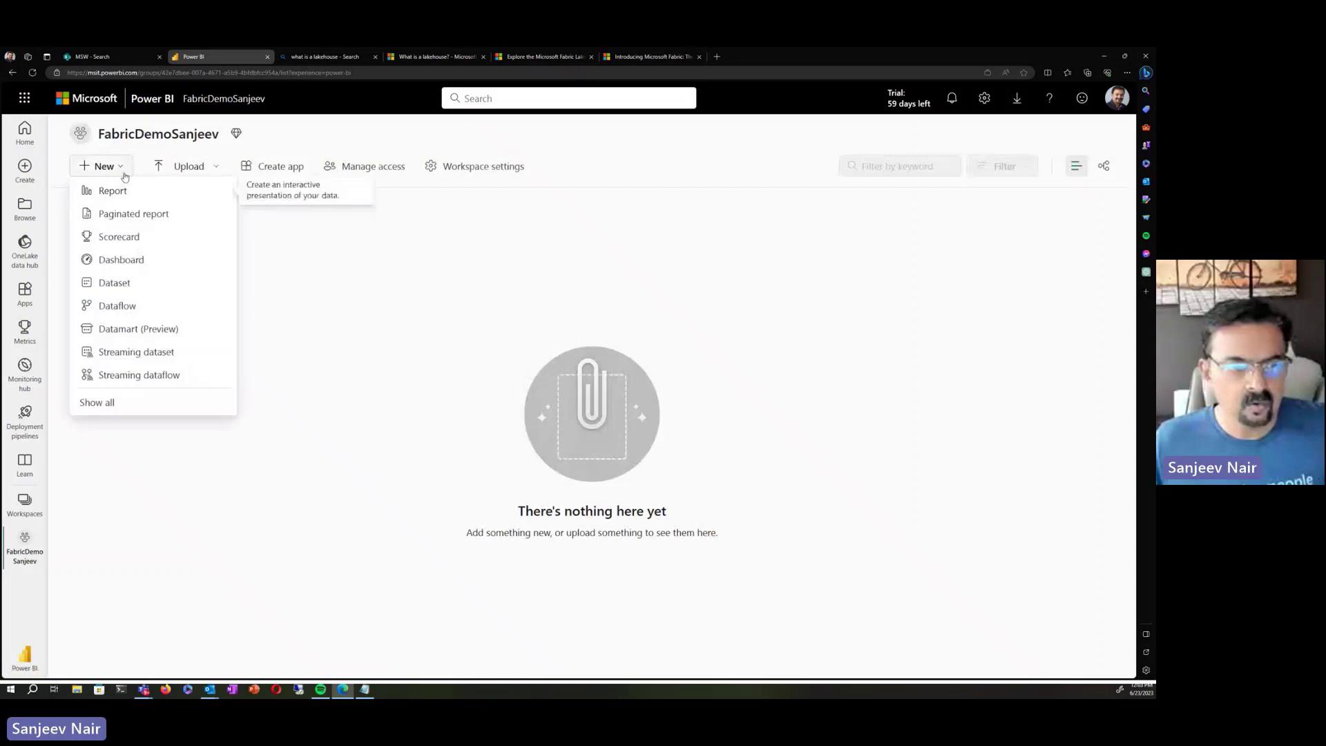
left_click(153, 400)
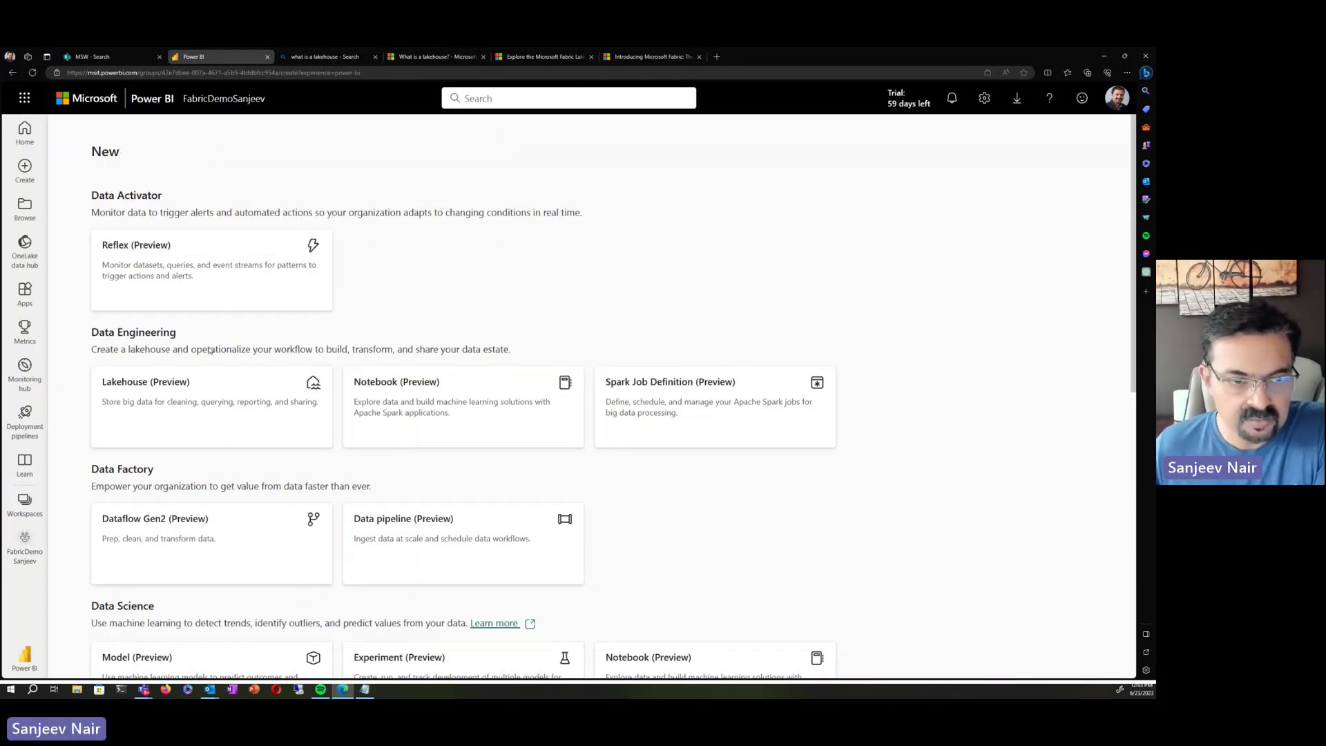
scroll(185, 353, "down", 1)
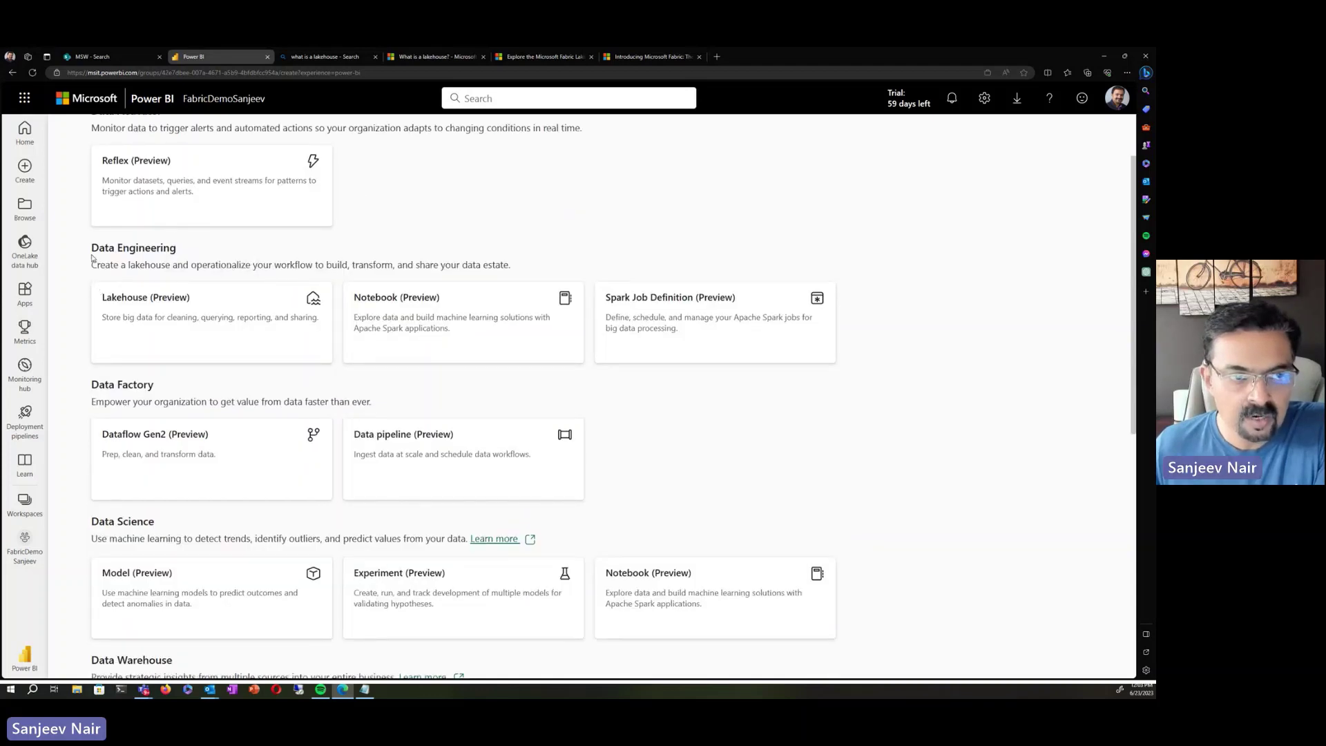
left_click_drag(93, 247, 177, 248)
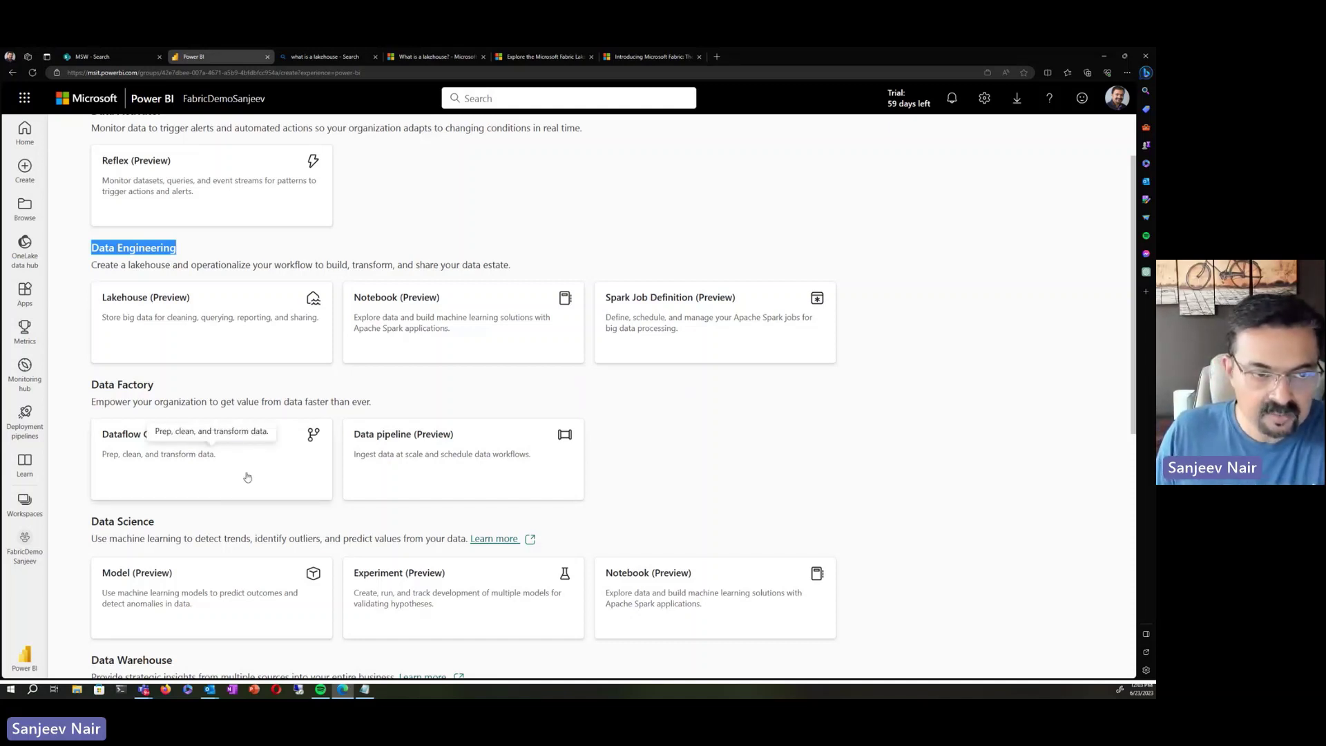
scroll(247, 477, "down", 3)
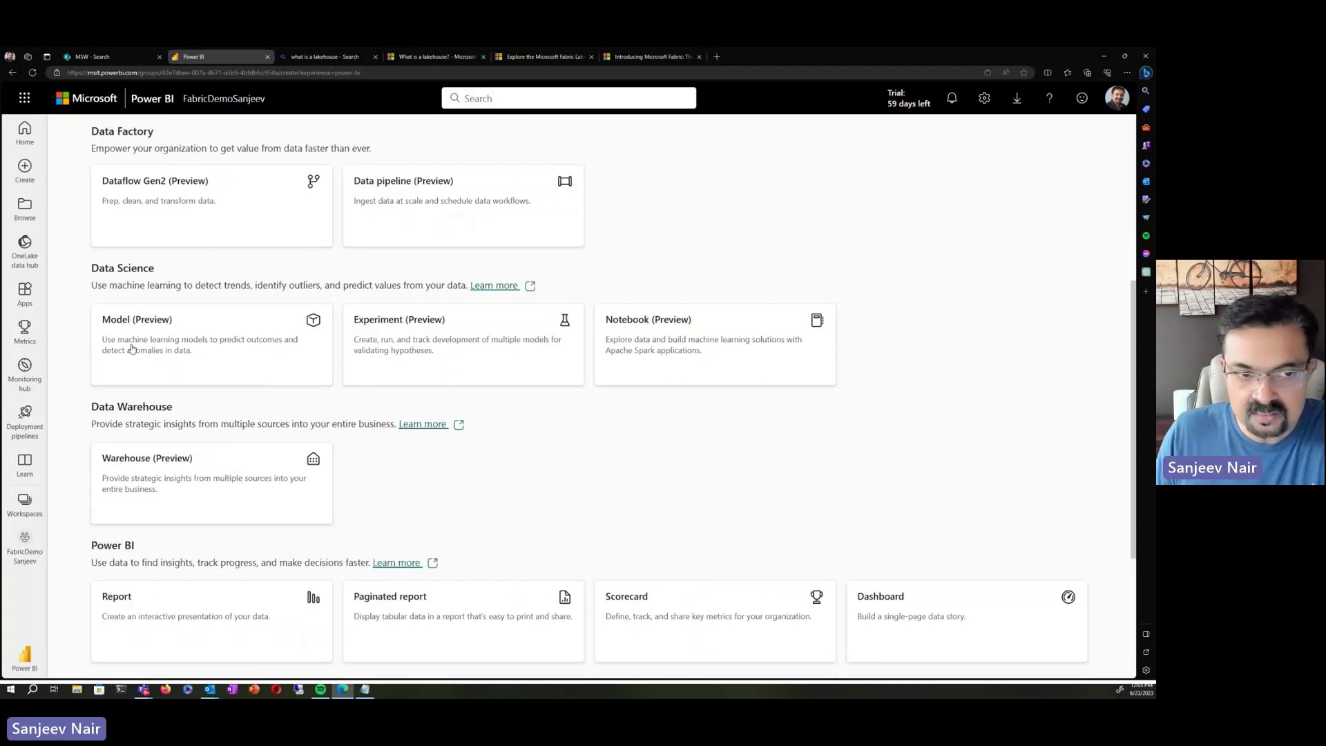
triple_click(124, 267)
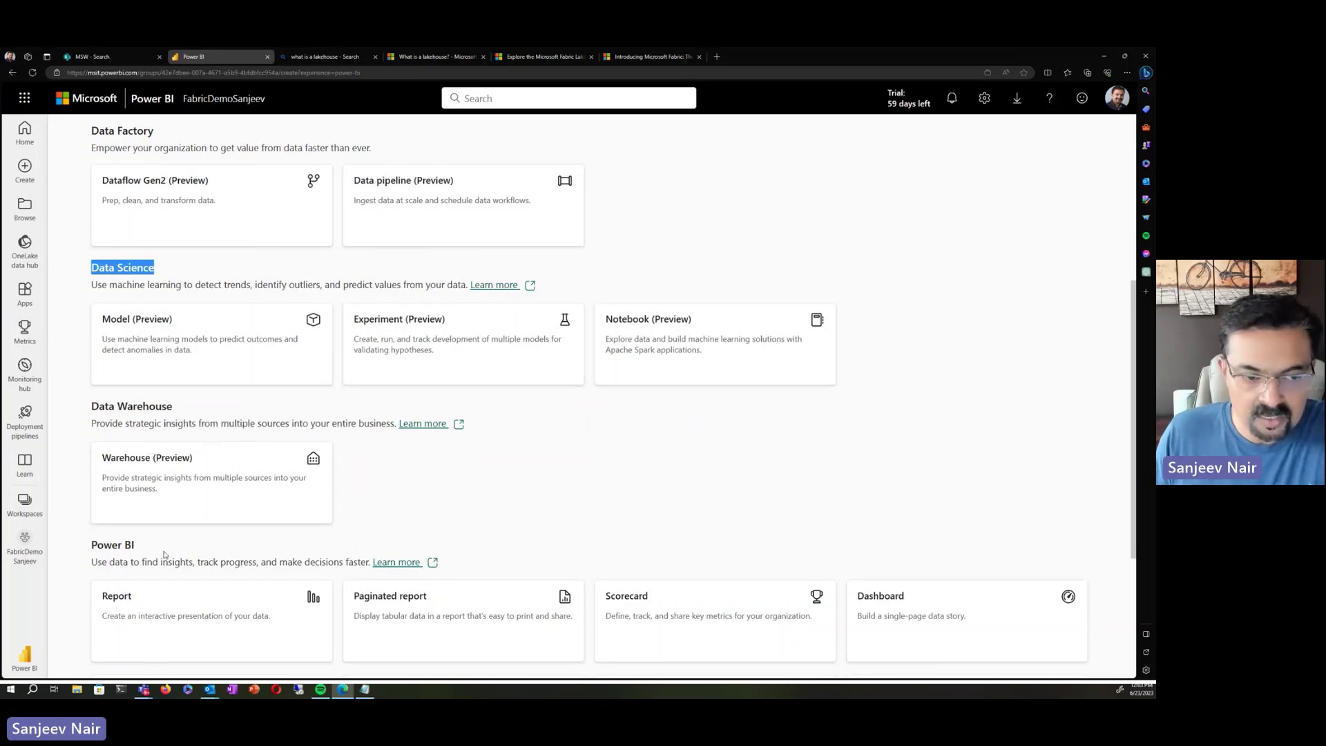
scroll(164, 554, "down", 4)
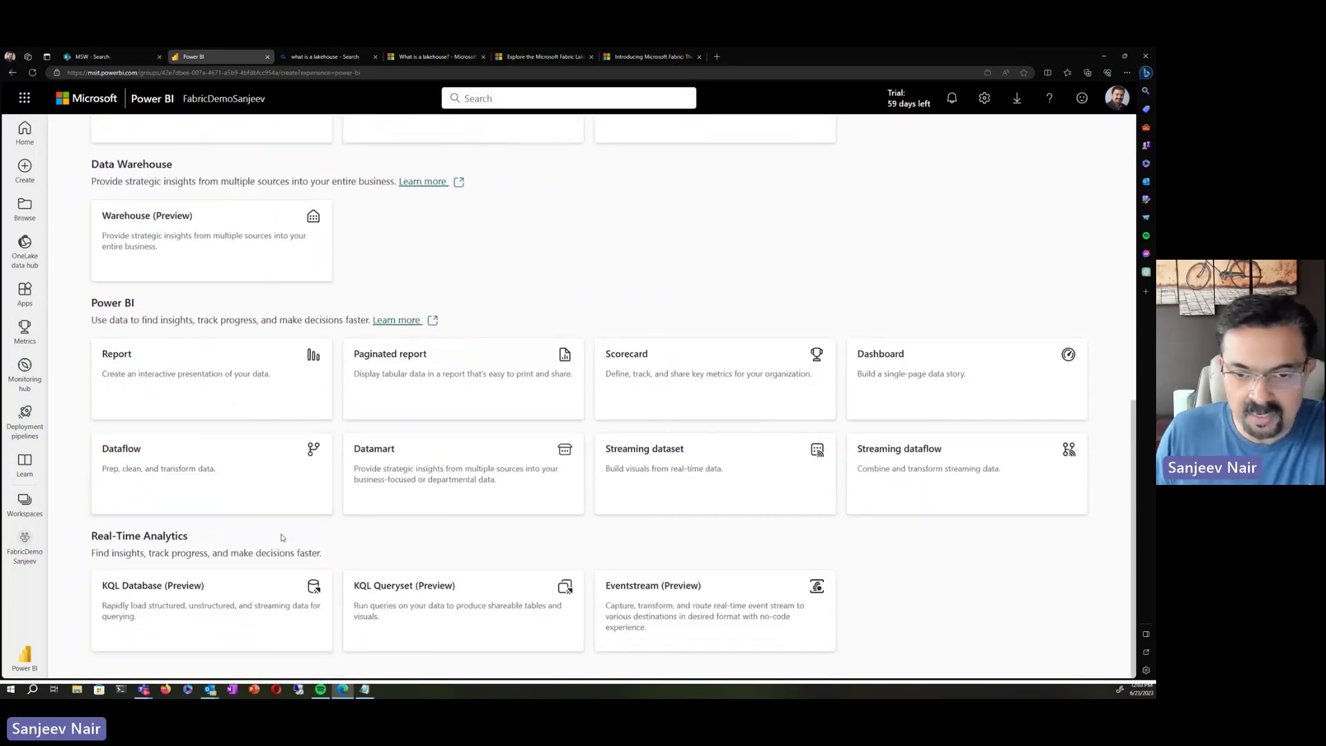
scroll(281, 537, "up", 8)
scroll(368, 456, "up", 1)
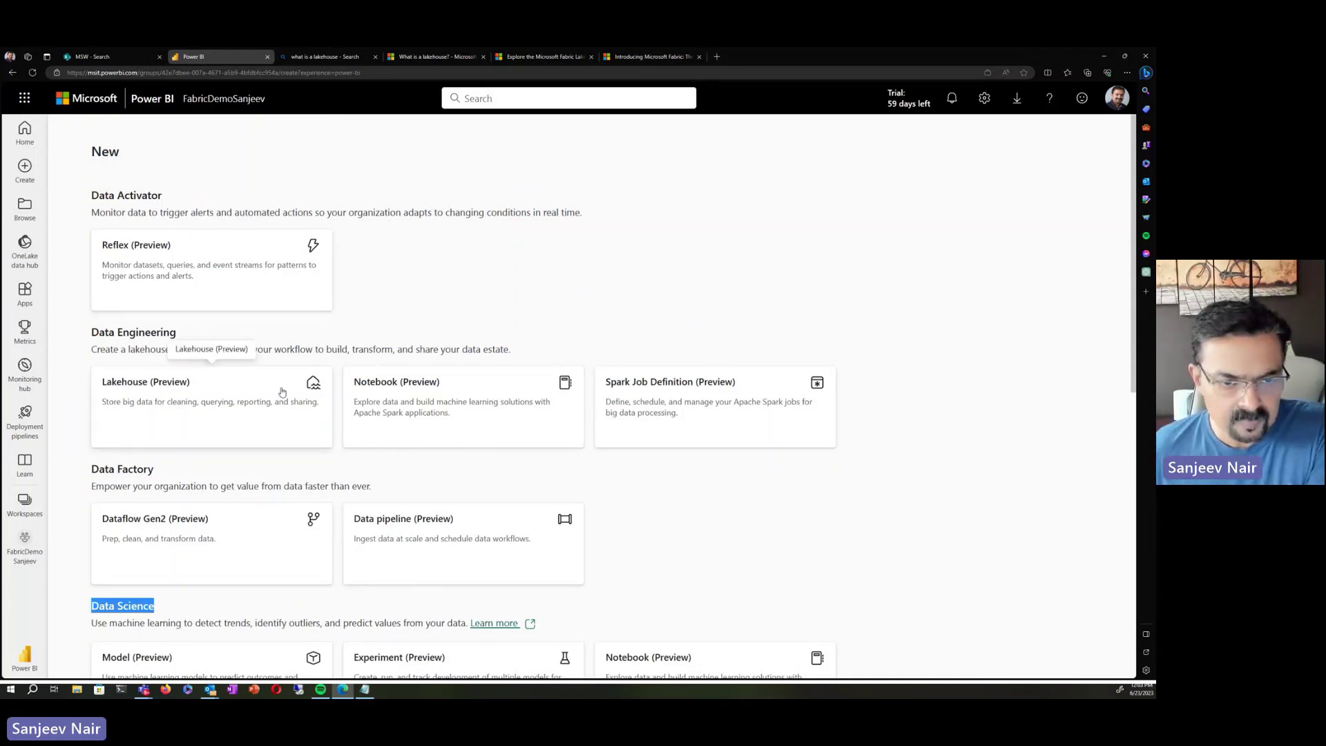
- Create a new lakehouse named DemoLakehouse1 in the workspace
left_click(186, 394)
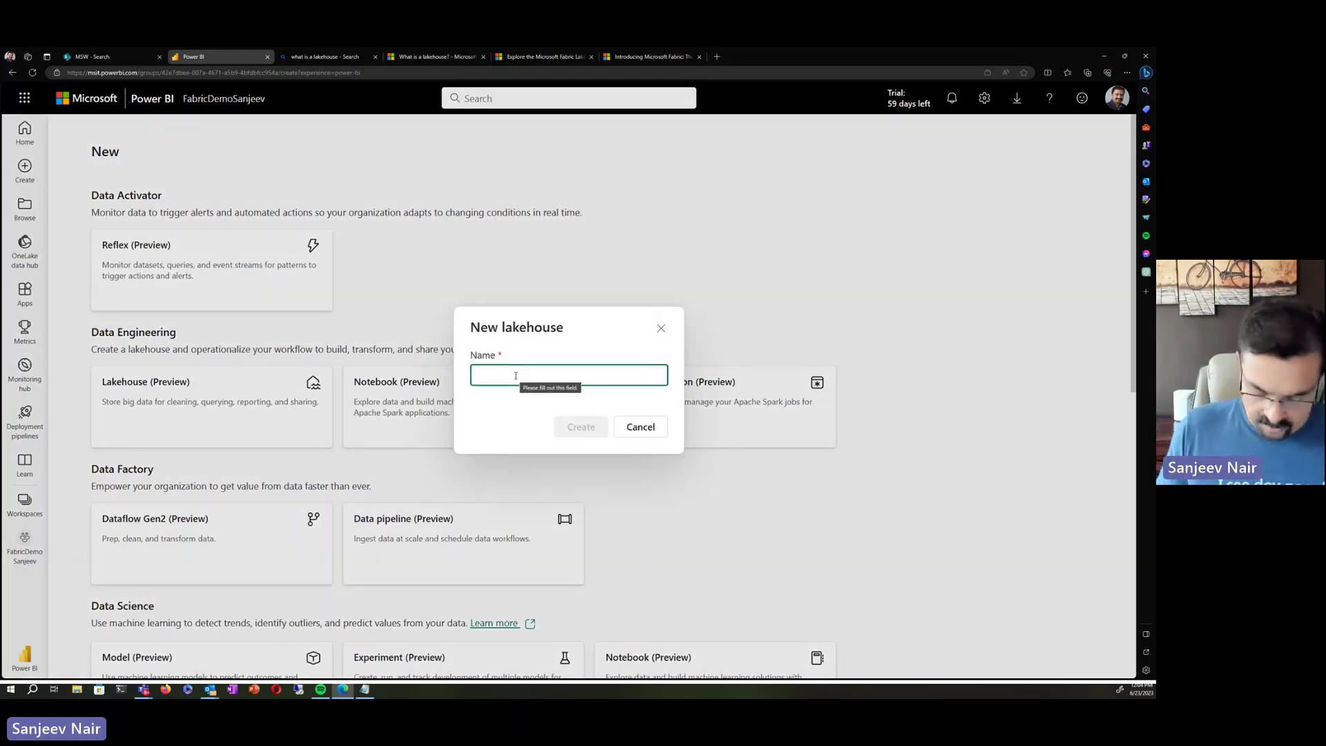
type("DemoLake")
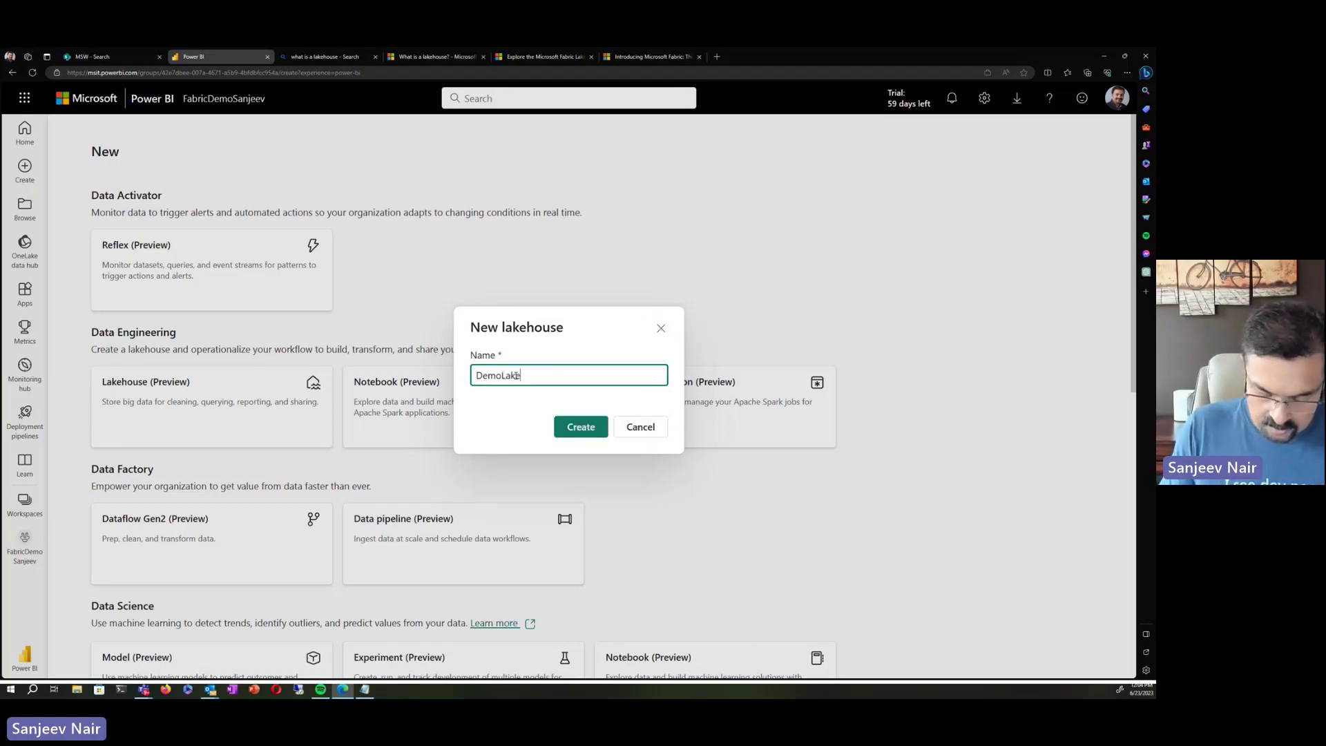
type("house1")
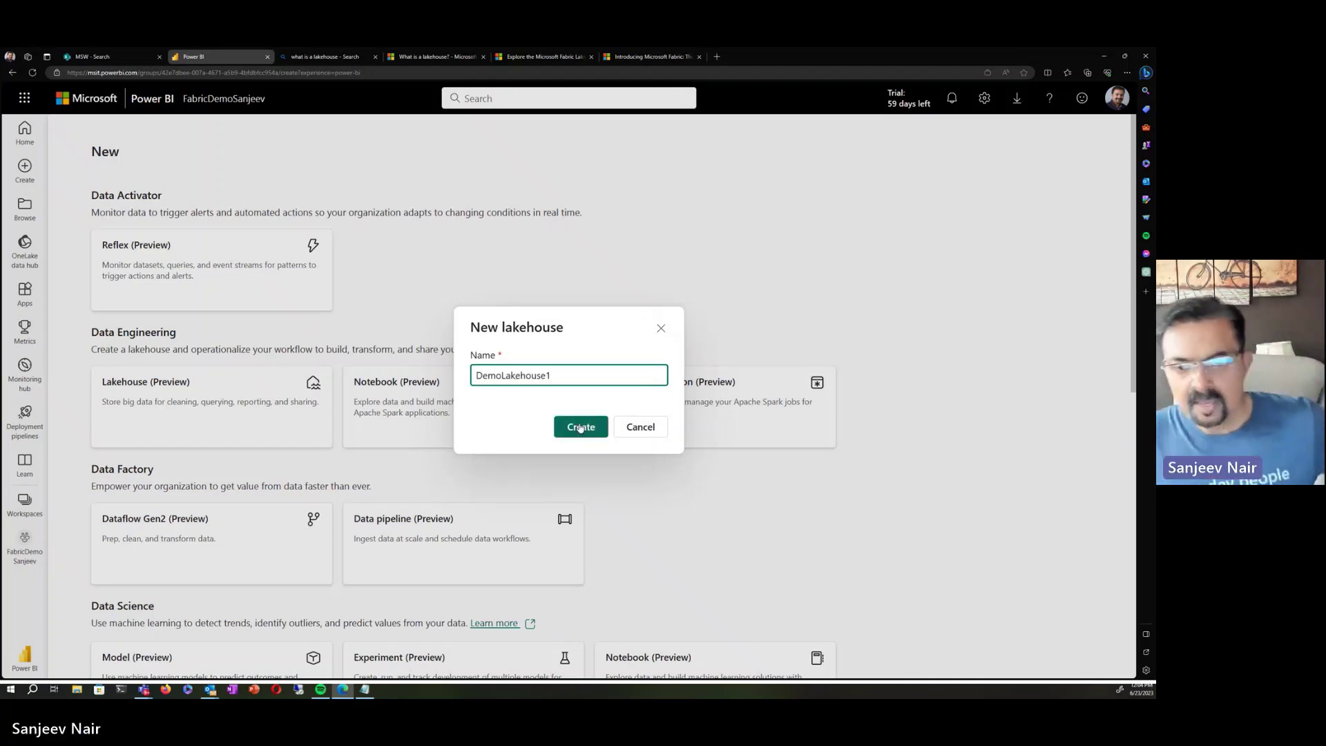
left_click(589, 428)
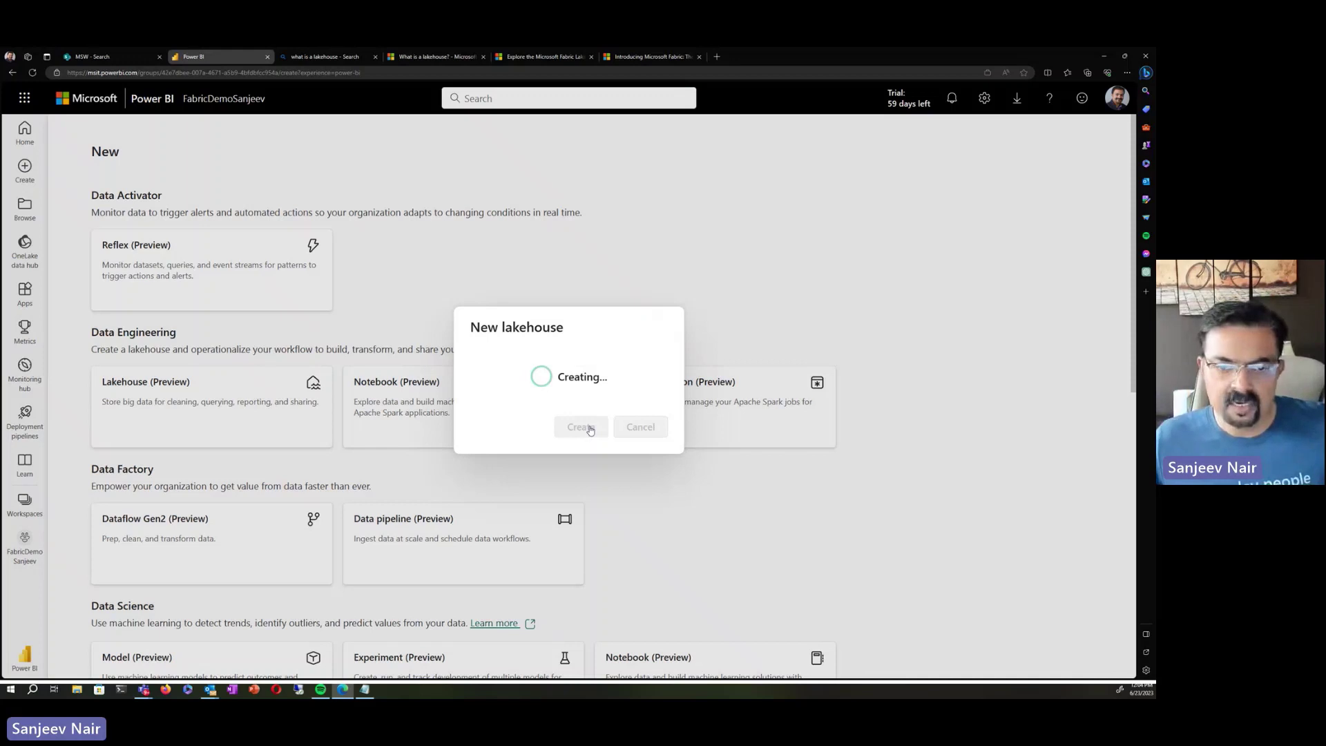
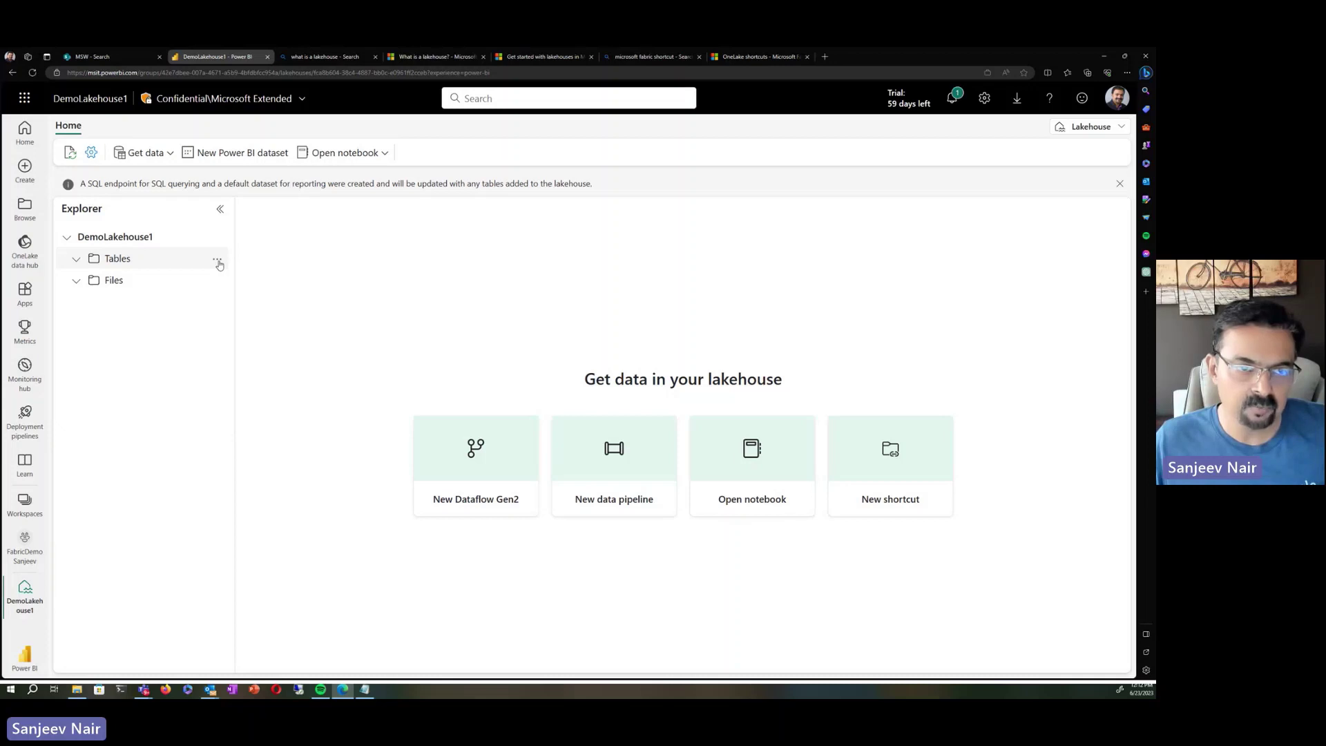
- Check the options of the Tables folder and the source types offered for a new shortcut in the Files folder
left_click(218, 261)
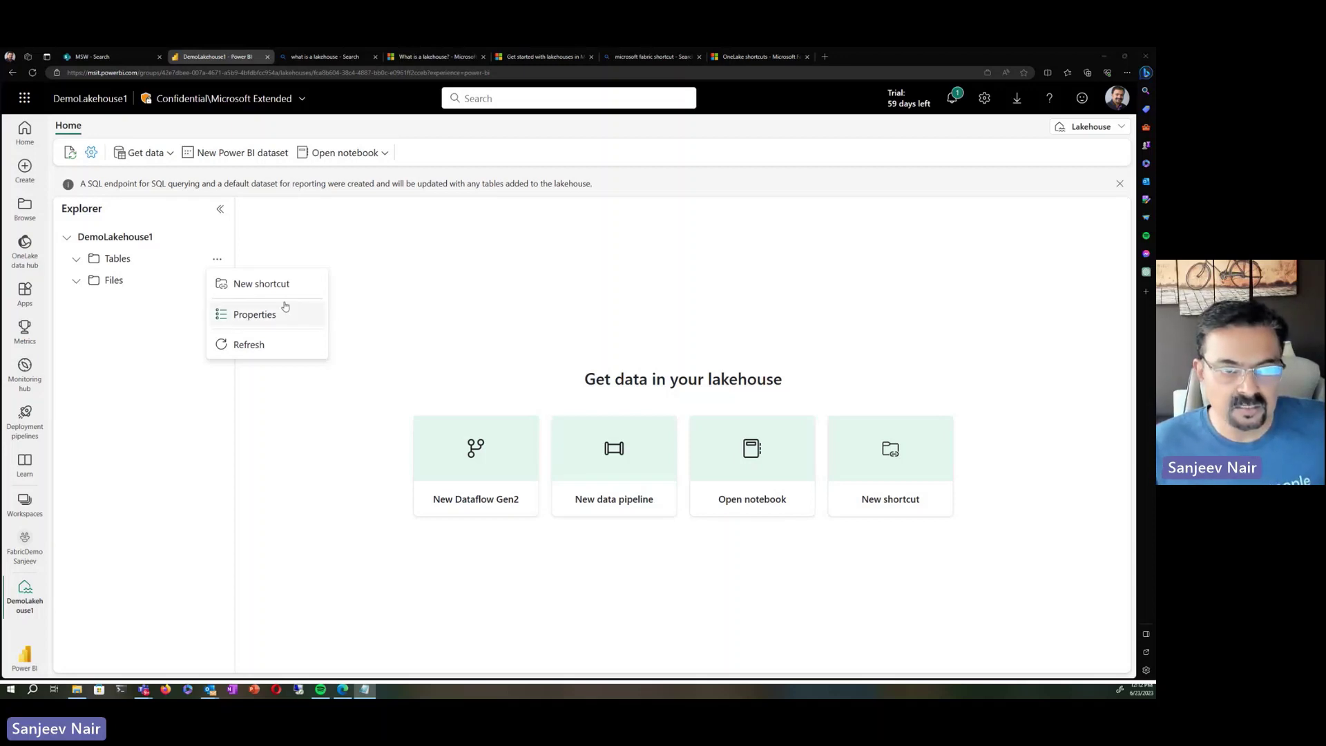
left_click(215, 281)
left_click(217, 280)
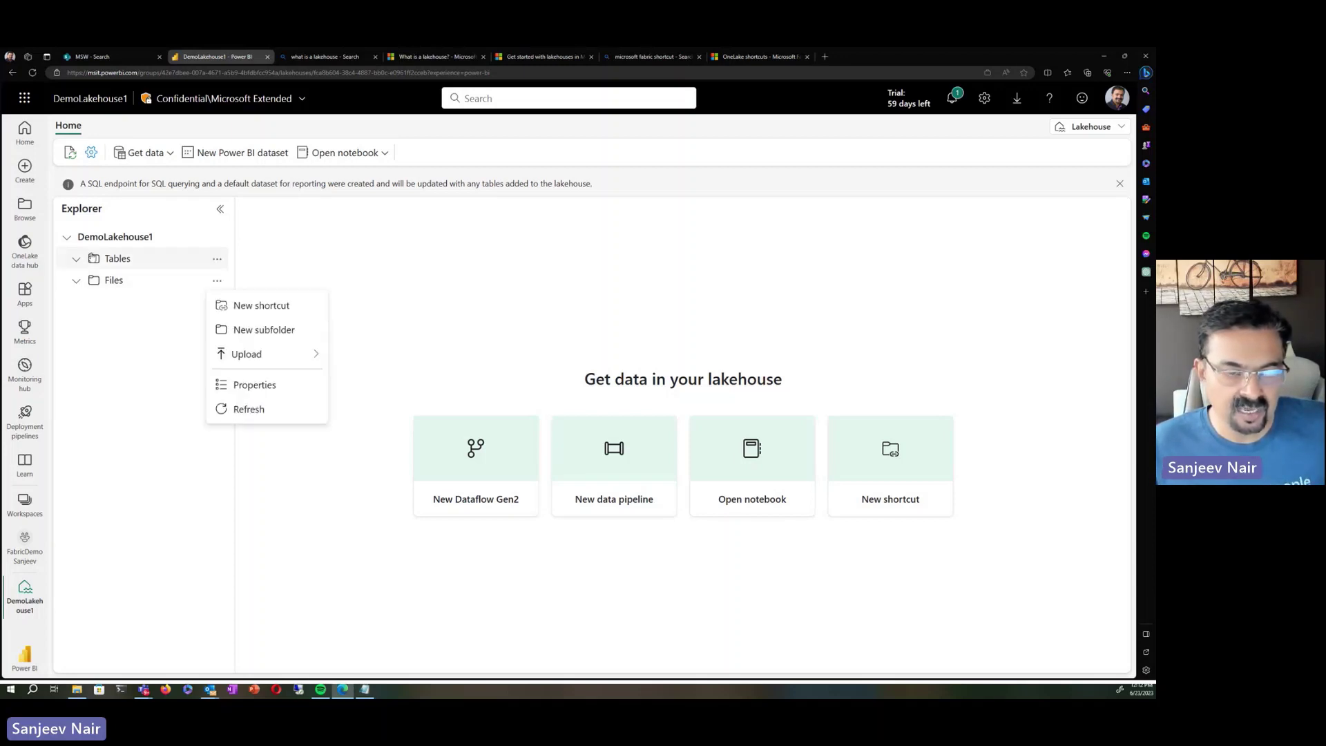
left_click(242, 306)
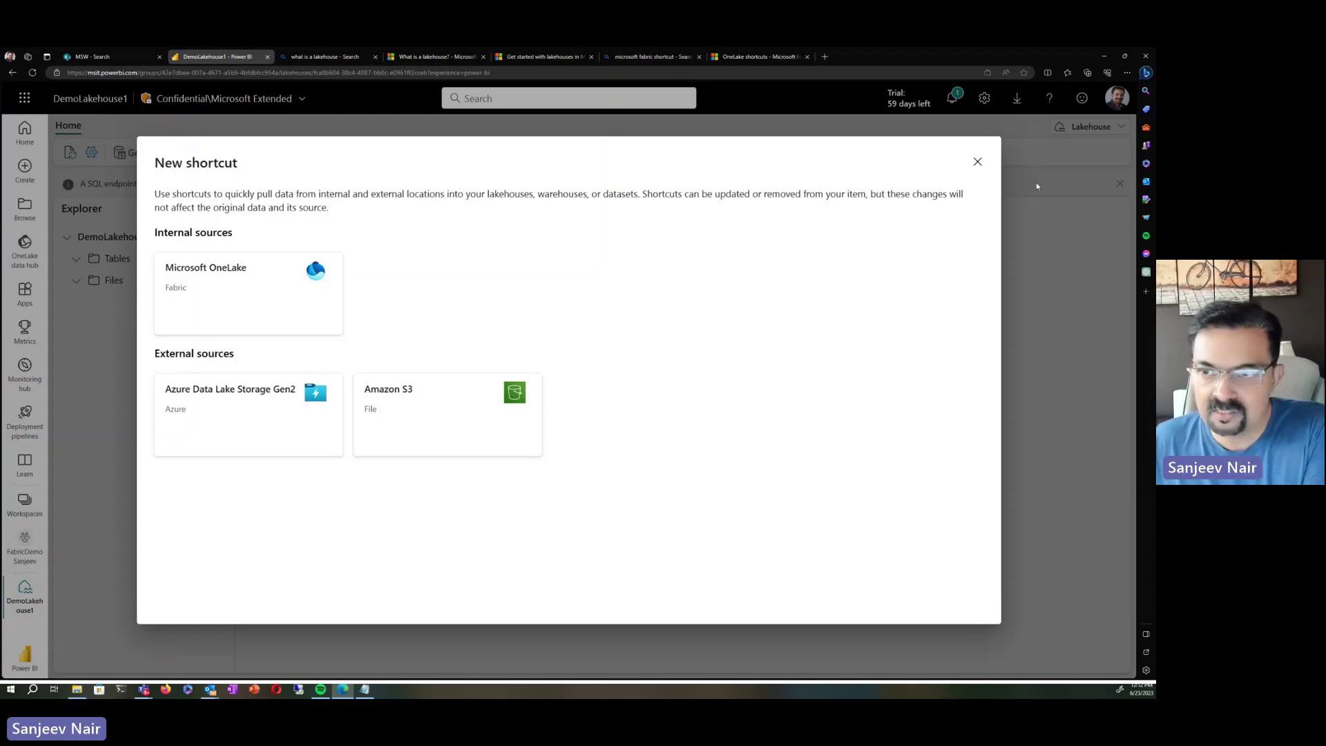
left_click(977, 163)
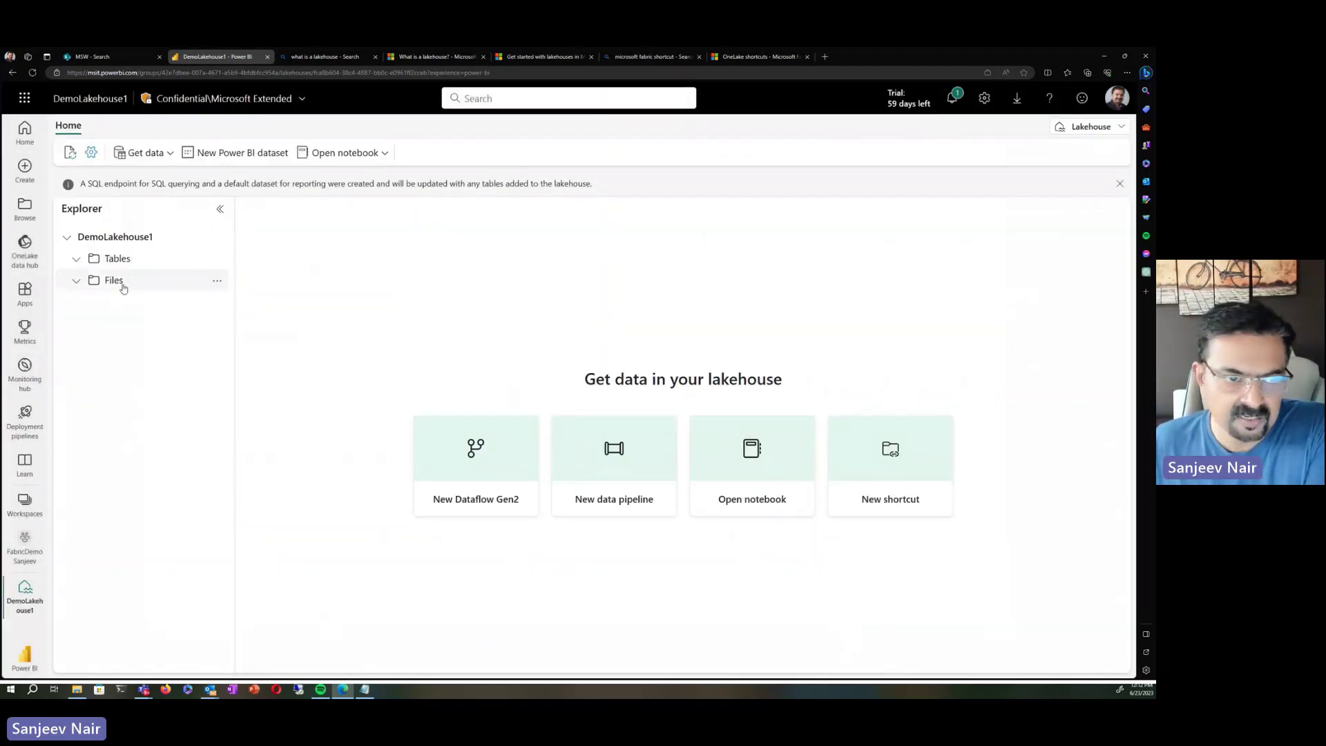
- Collapse the Tables folder and bring up the upload choices for the Files folder
left_click(77, 259)
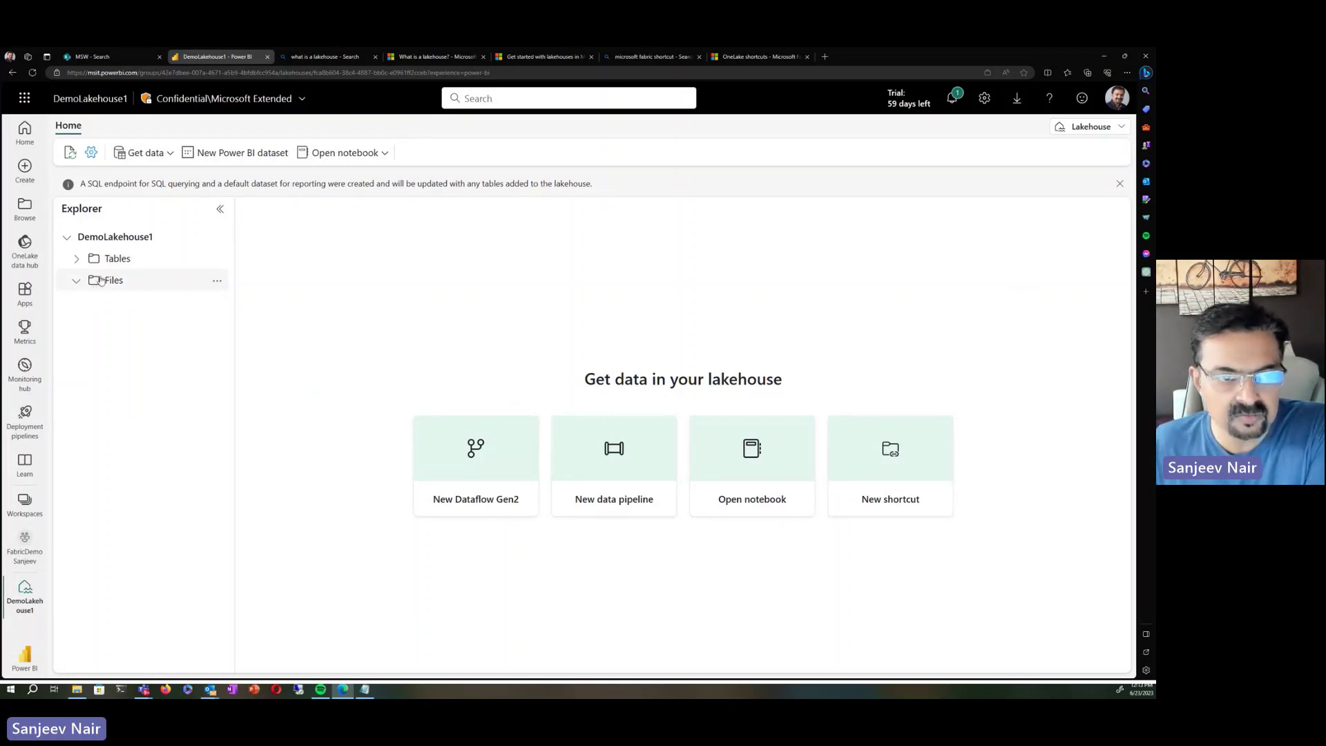
left_click(218, 286)
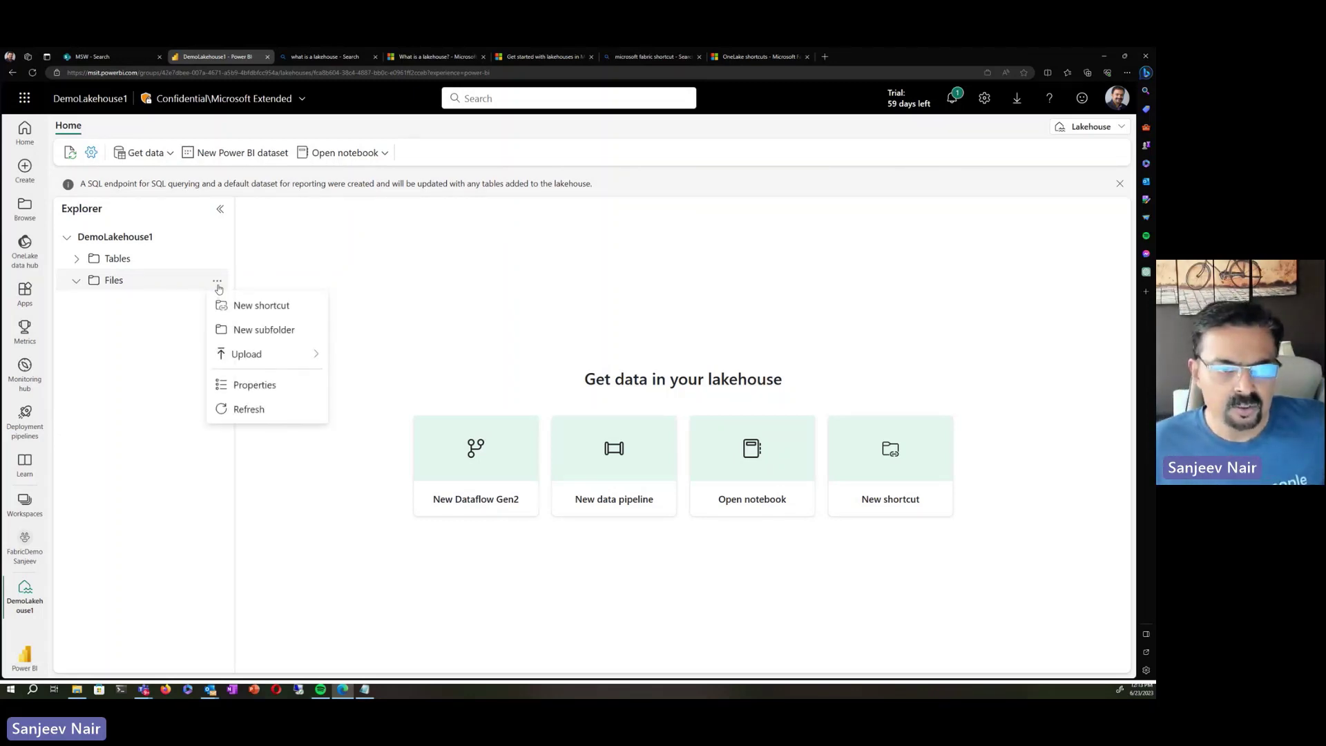
mouse_move(262, 354)
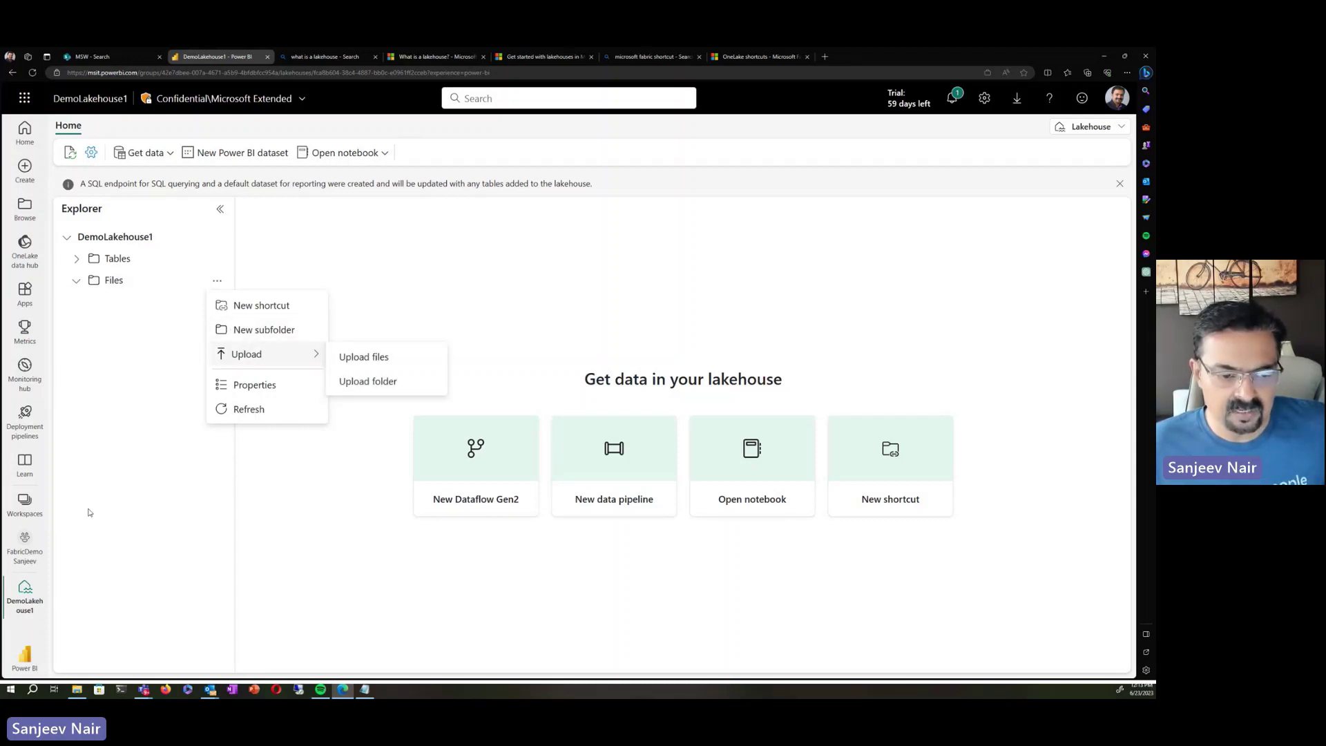
- Switch to File Explorer and open the dimension_customer CSV file in the TridentFiles folder for review, then return to the lakehouse
mouse_move(77, 690)
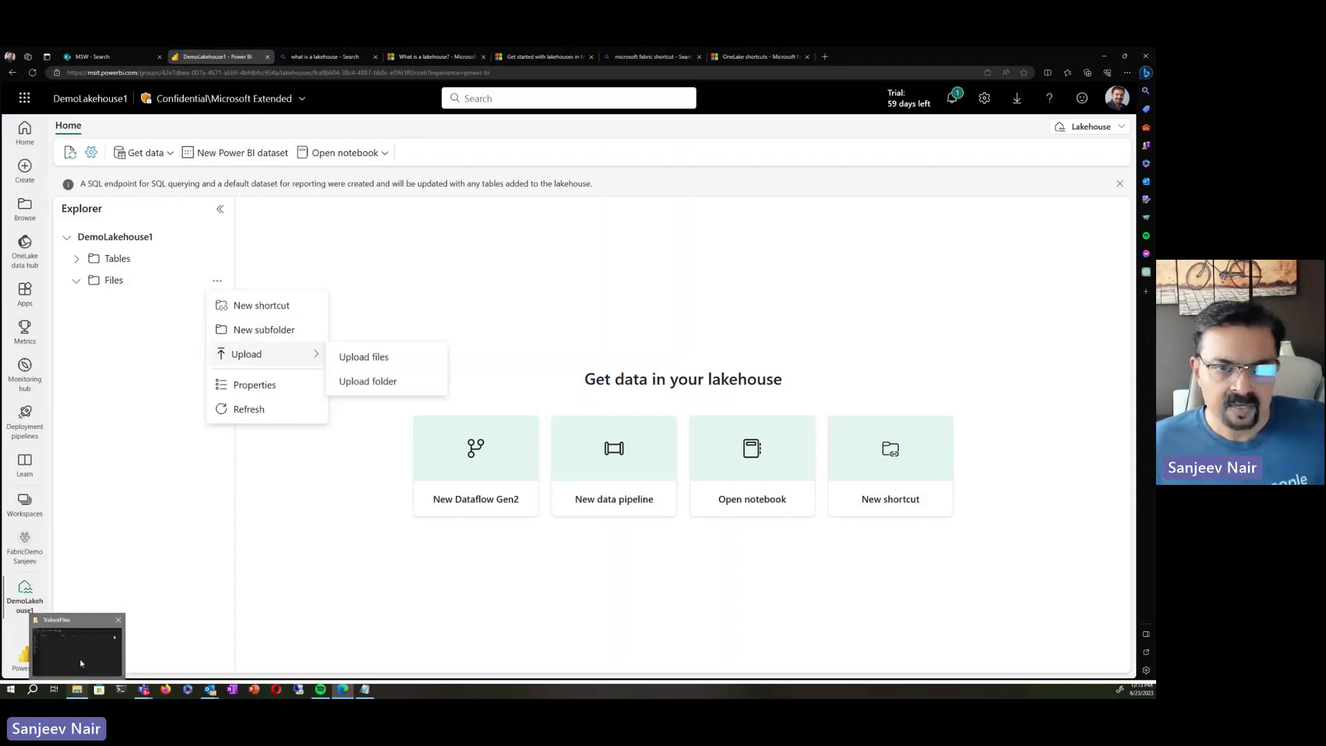
left_click(81, 663)
left_click(160, 158)
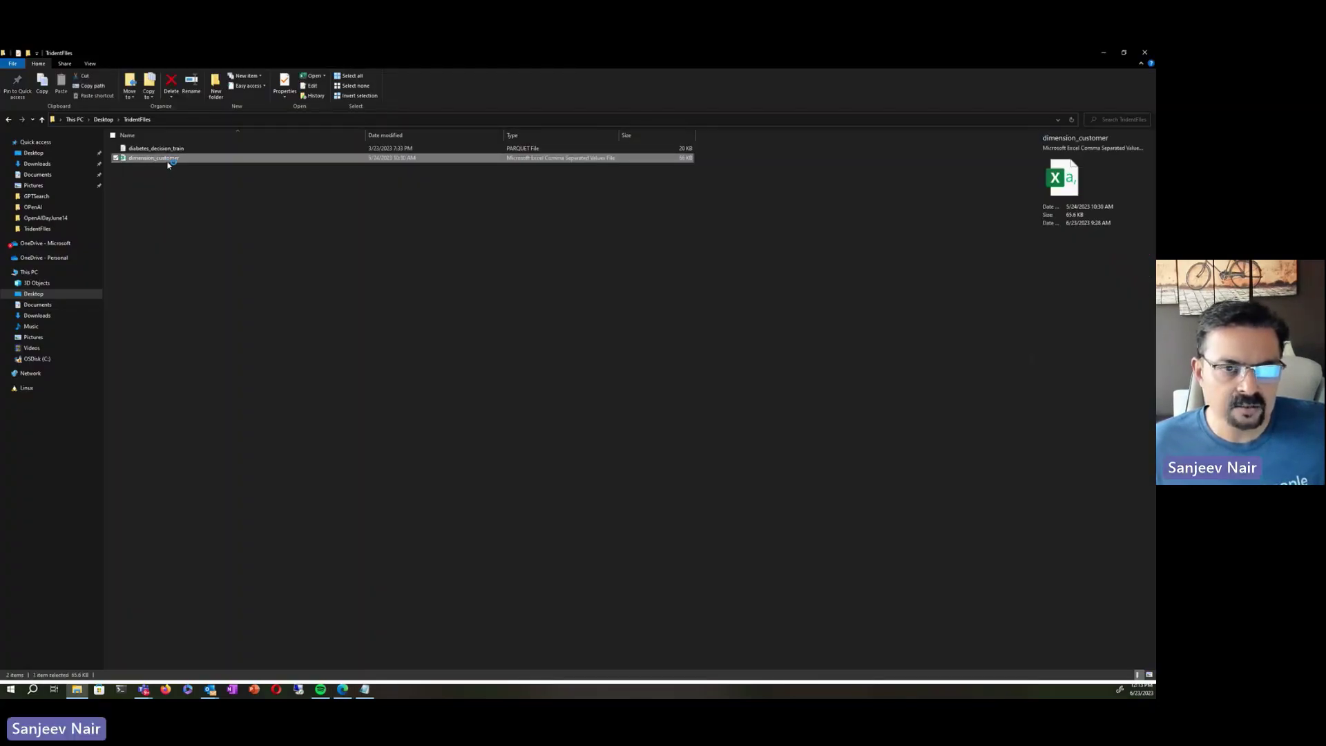
double_click(168, 164)
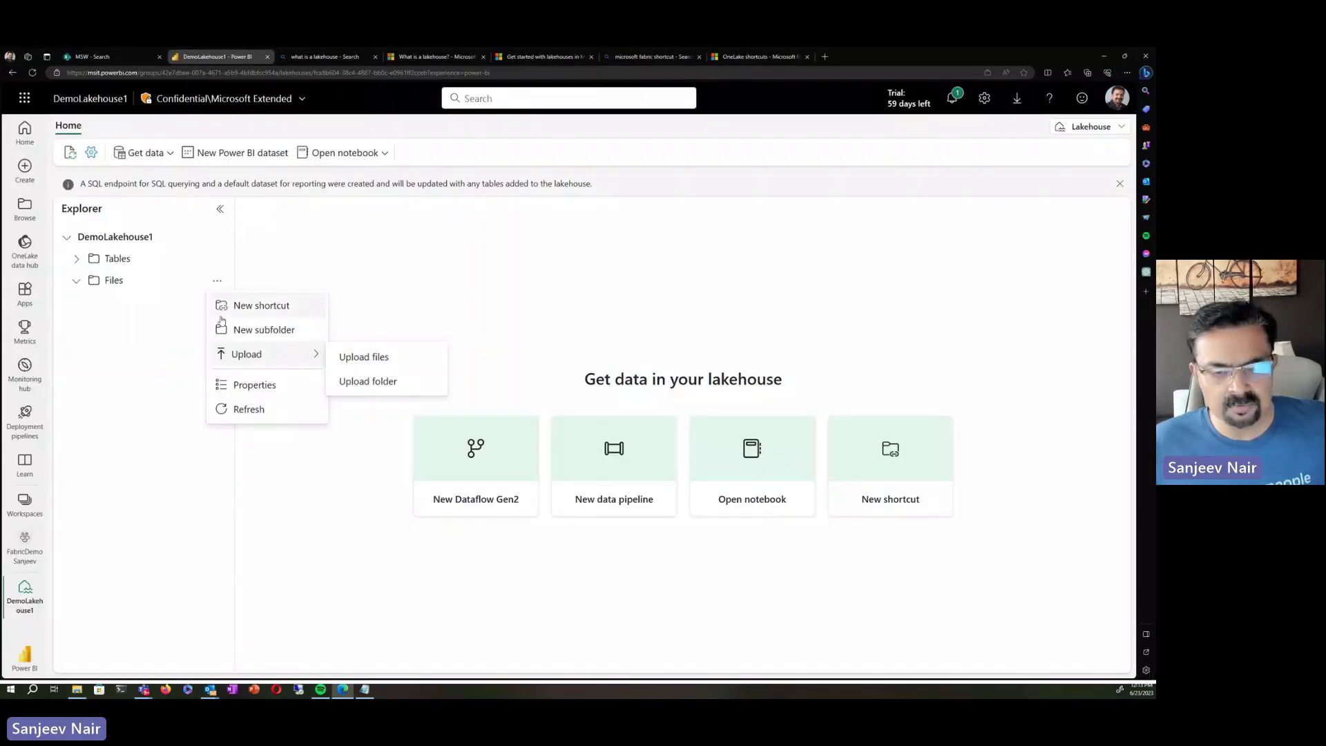
left_click(1103, 52)
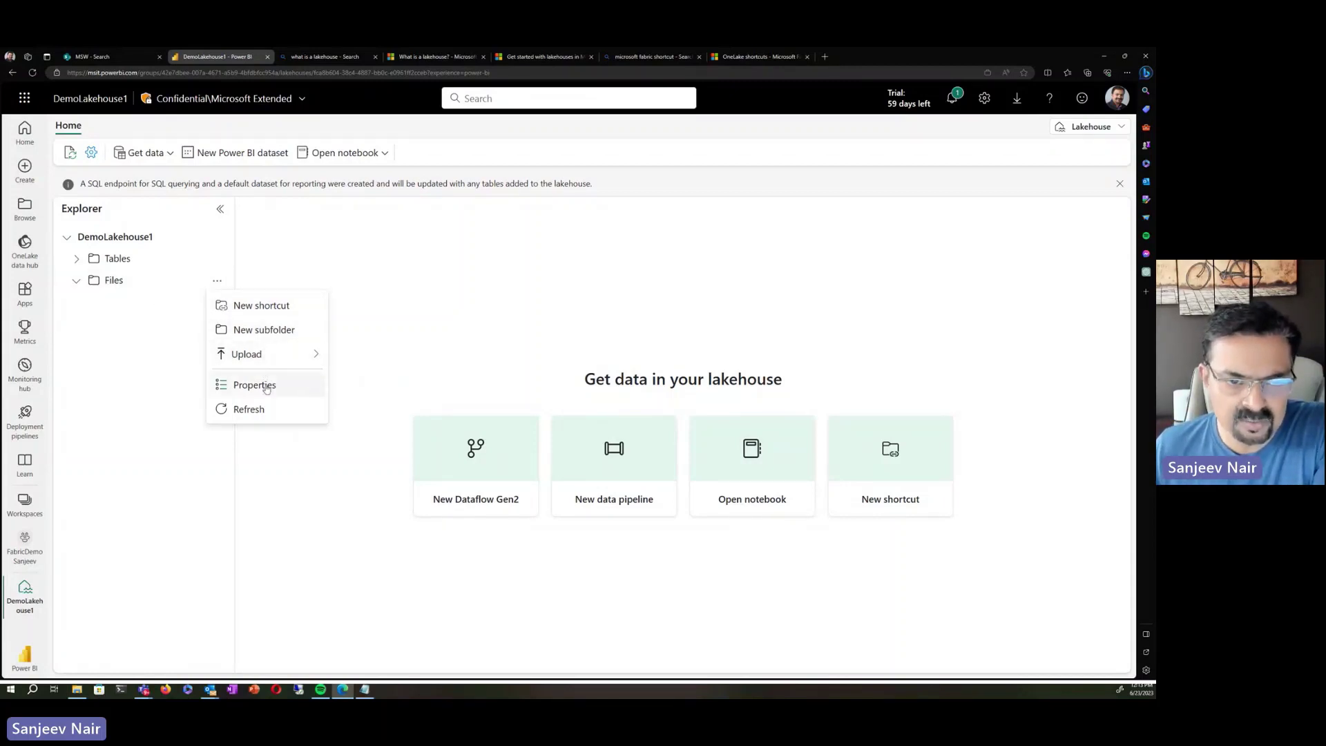
- Upload dimension_customer.csv to the Files folder with overwriting of existing files enabled
mouse_move(276, 354)
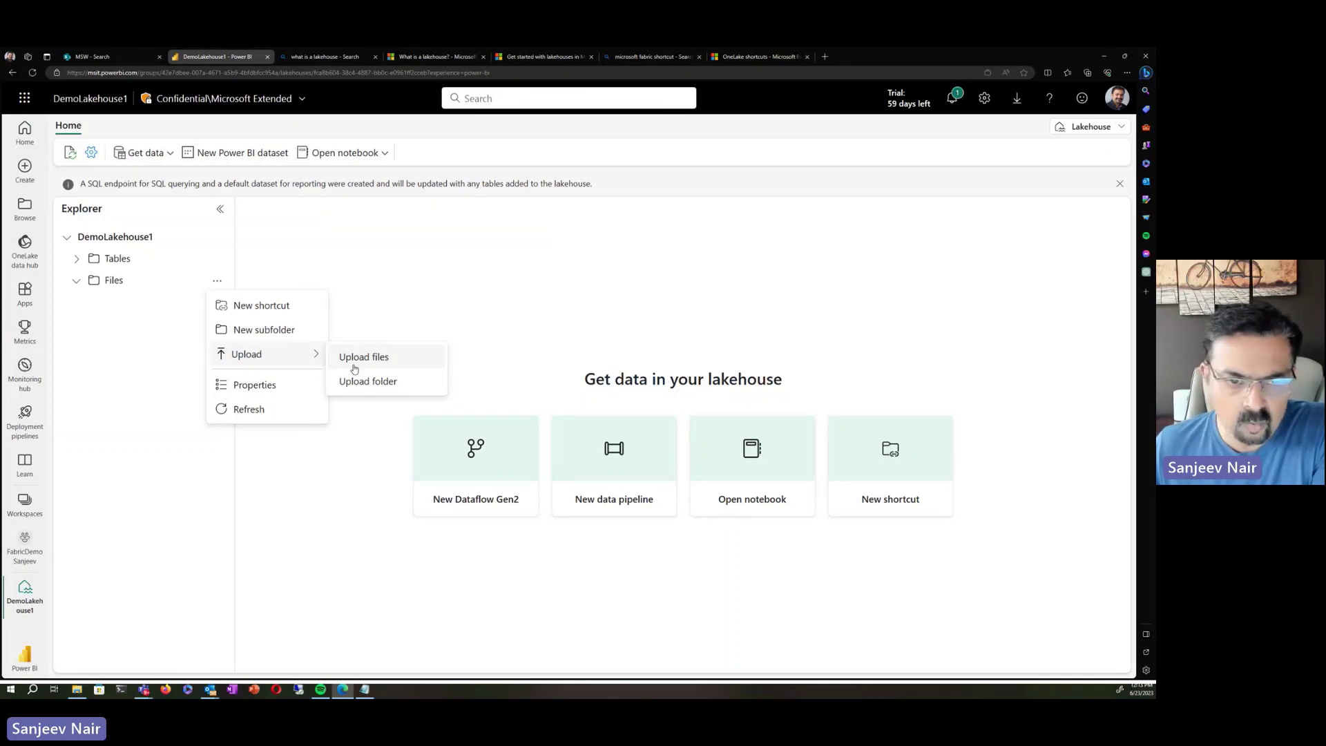
left_click(354, 359)
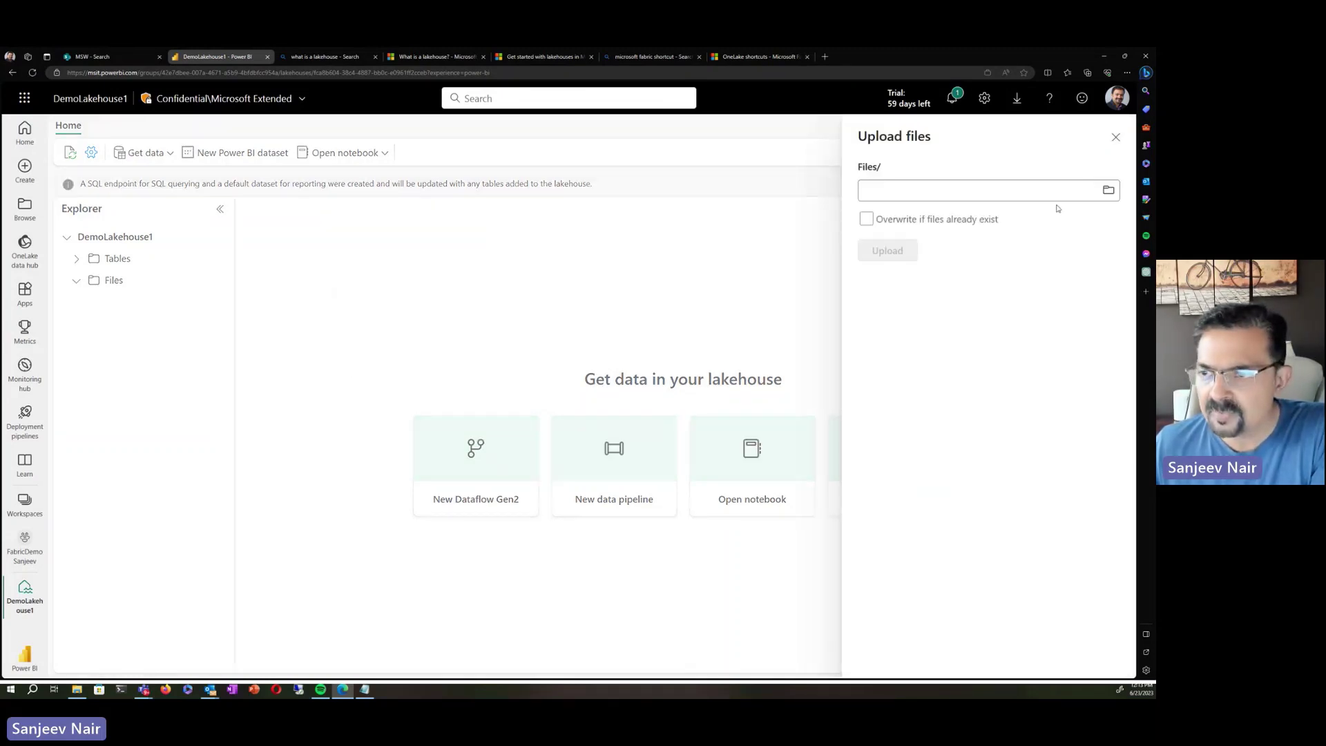
left_click(1109, 193)
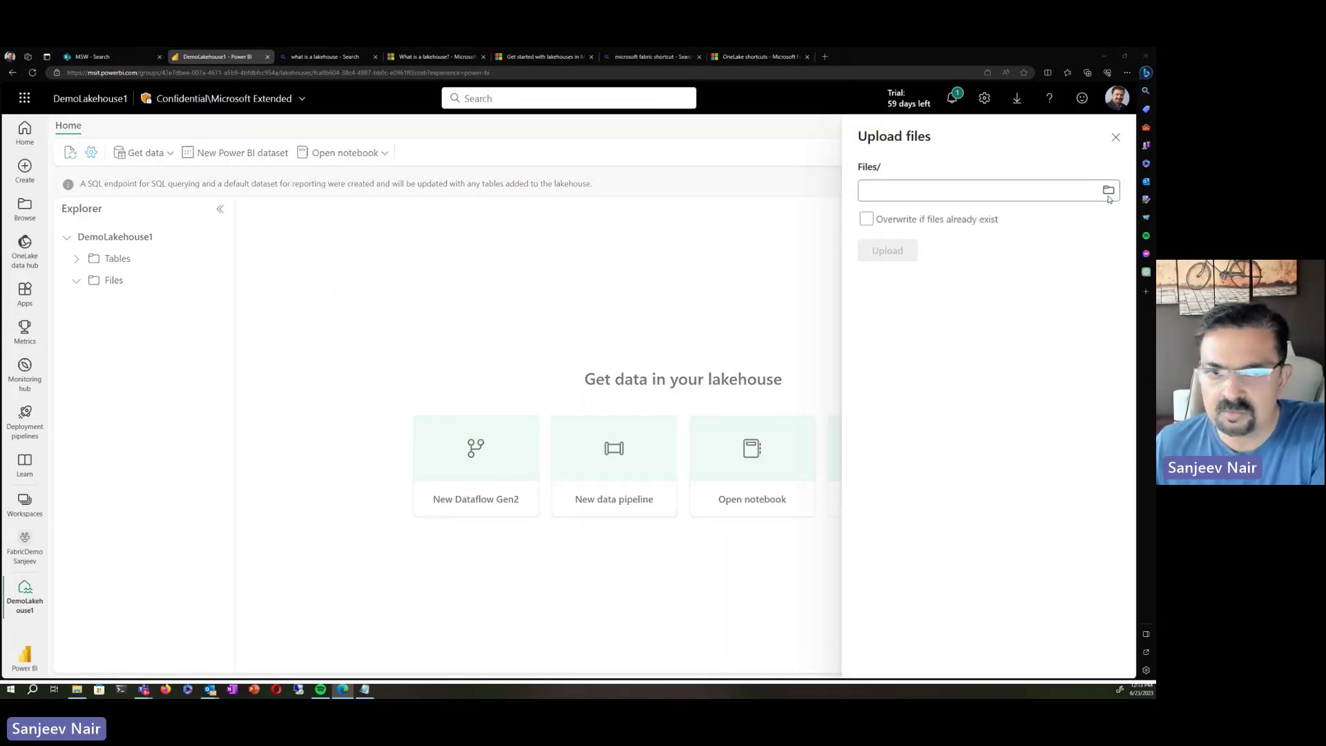
double_click(141, 125)
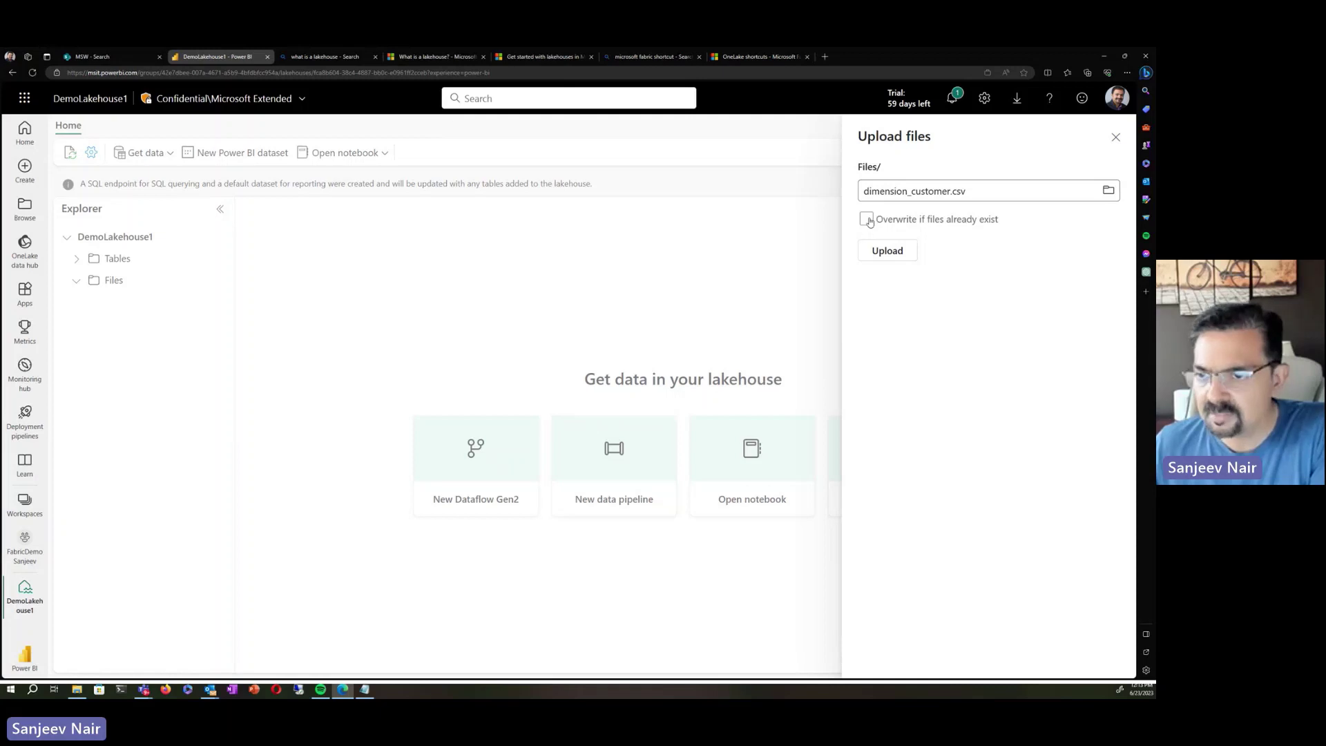
left_click(867, 220)
left_click(888, 250)
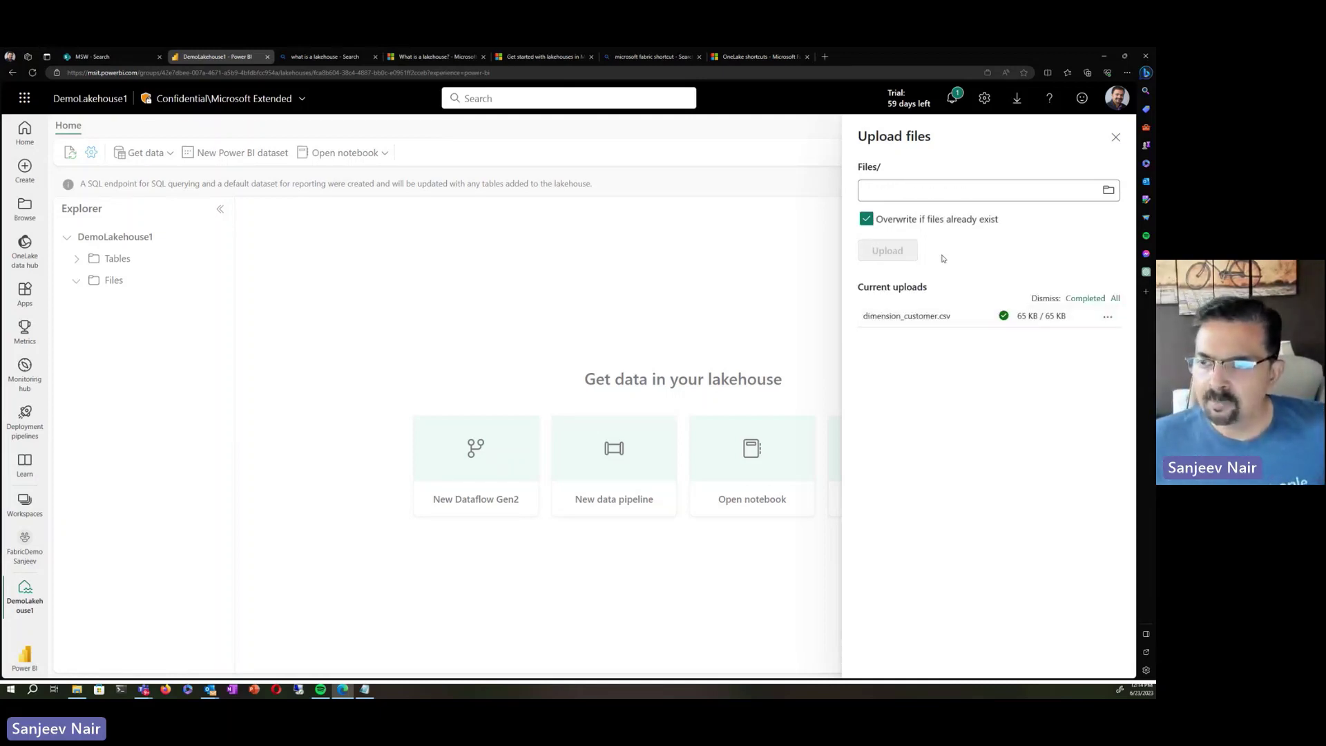
- Upload diabetes_decision_train.parquet from the TridentFiles folder to the Files folder and close the upload pane
left_click(1108, 191)
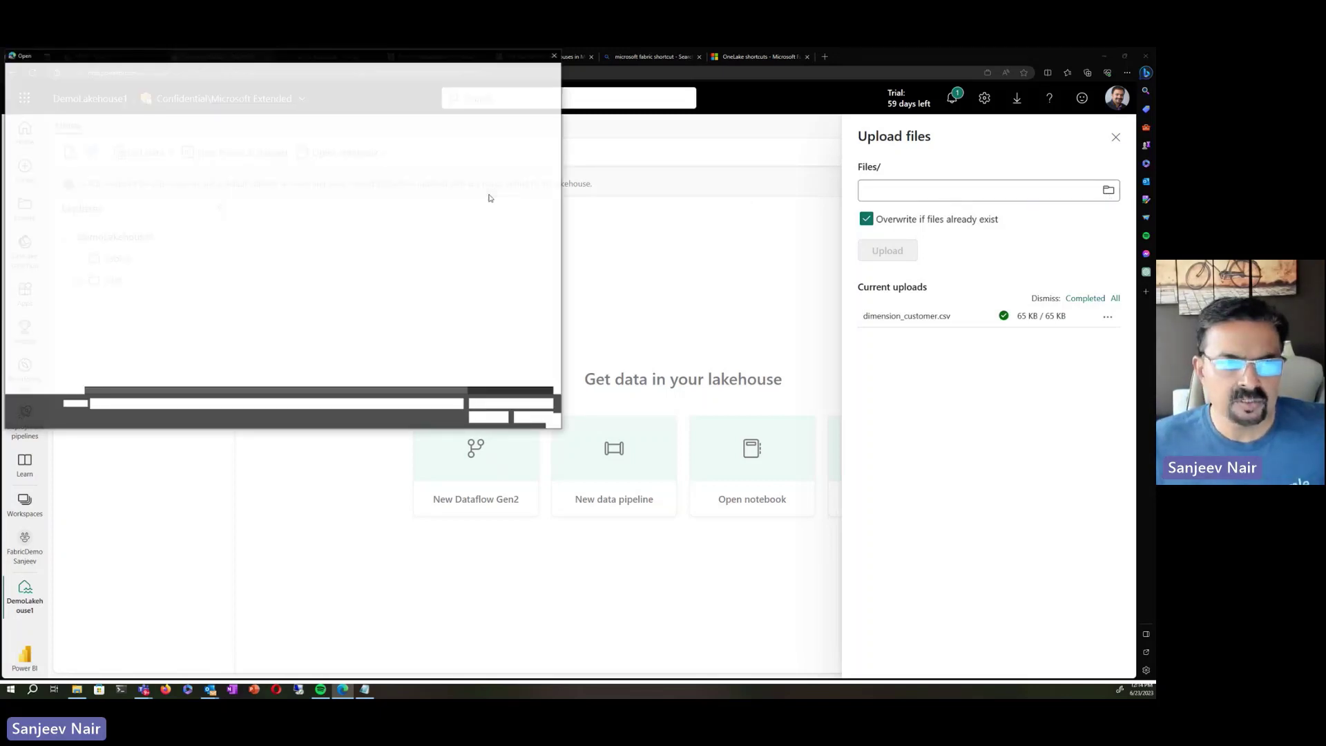
left_click(110, 114)
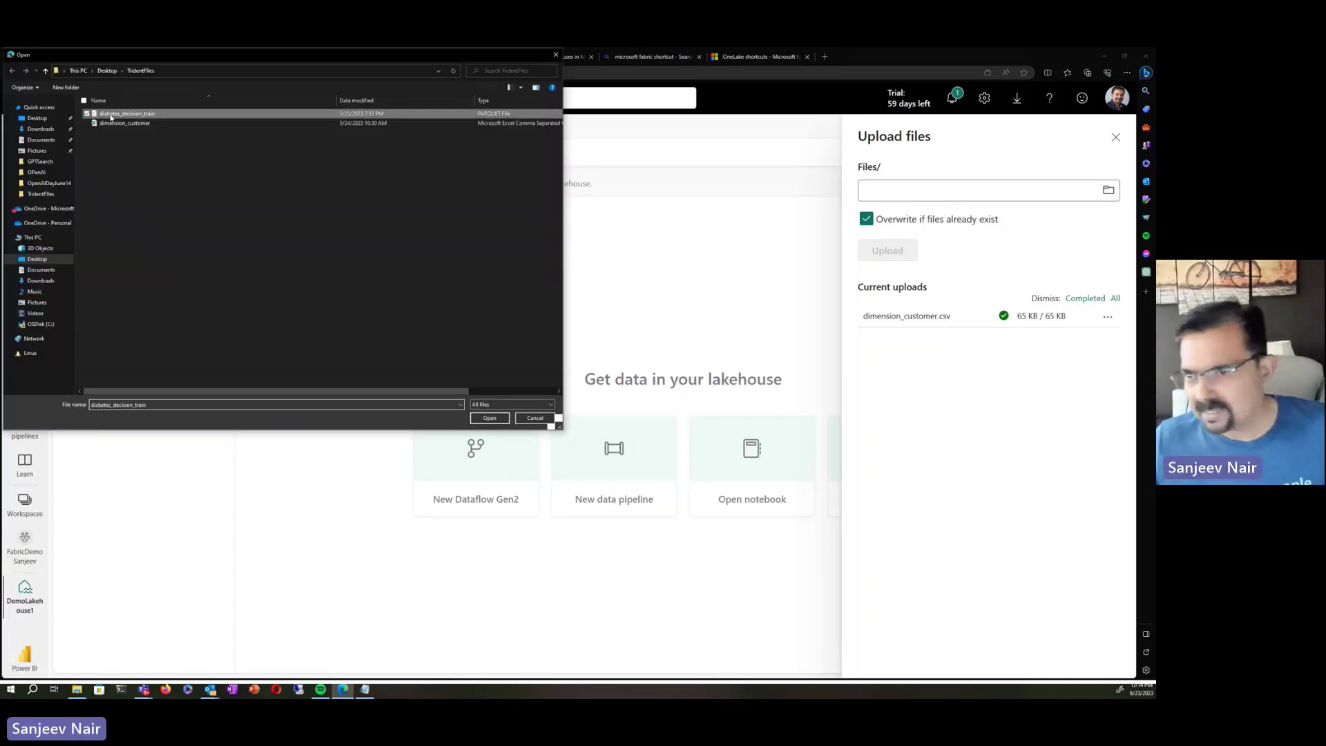
double_click(111, 115)
left_click(888, 251)
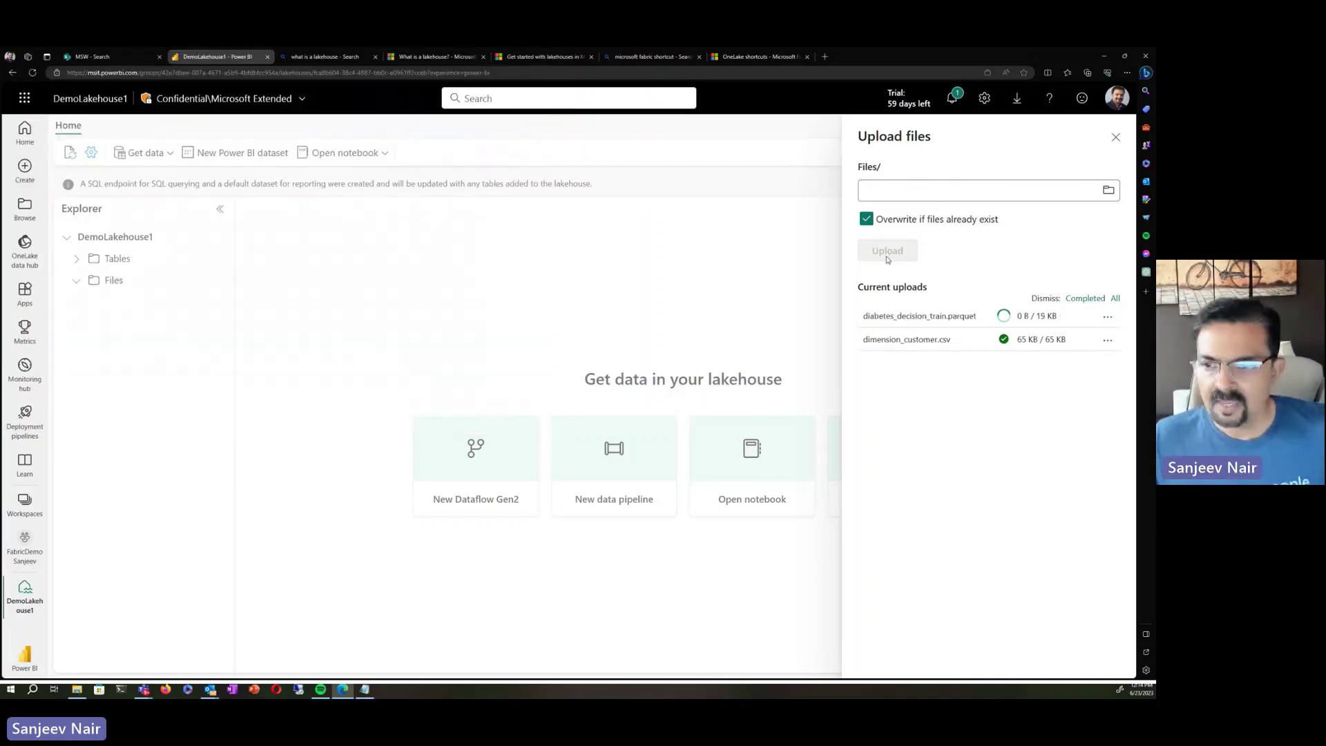
left_click(1115, 137)
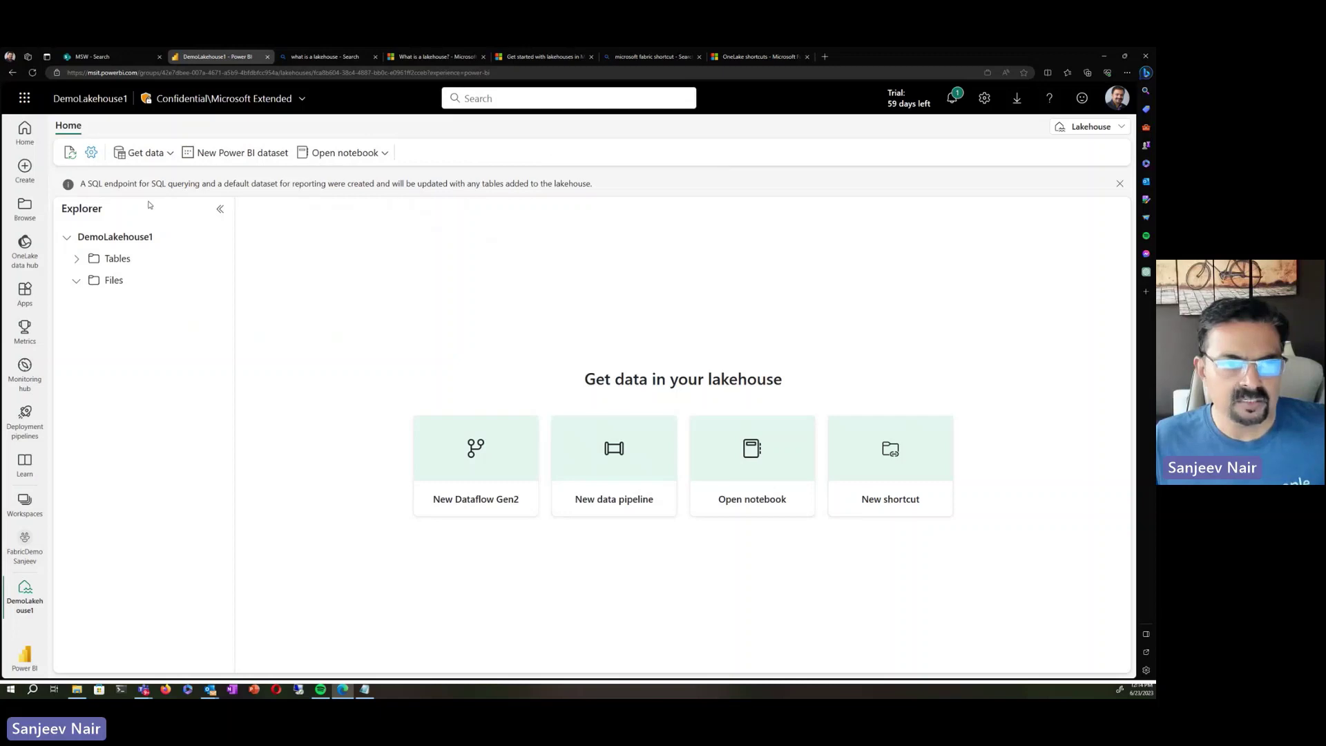
- Reload the DemoLakehouse1 page and show the contents of its Files folder
left_click(153, 74)
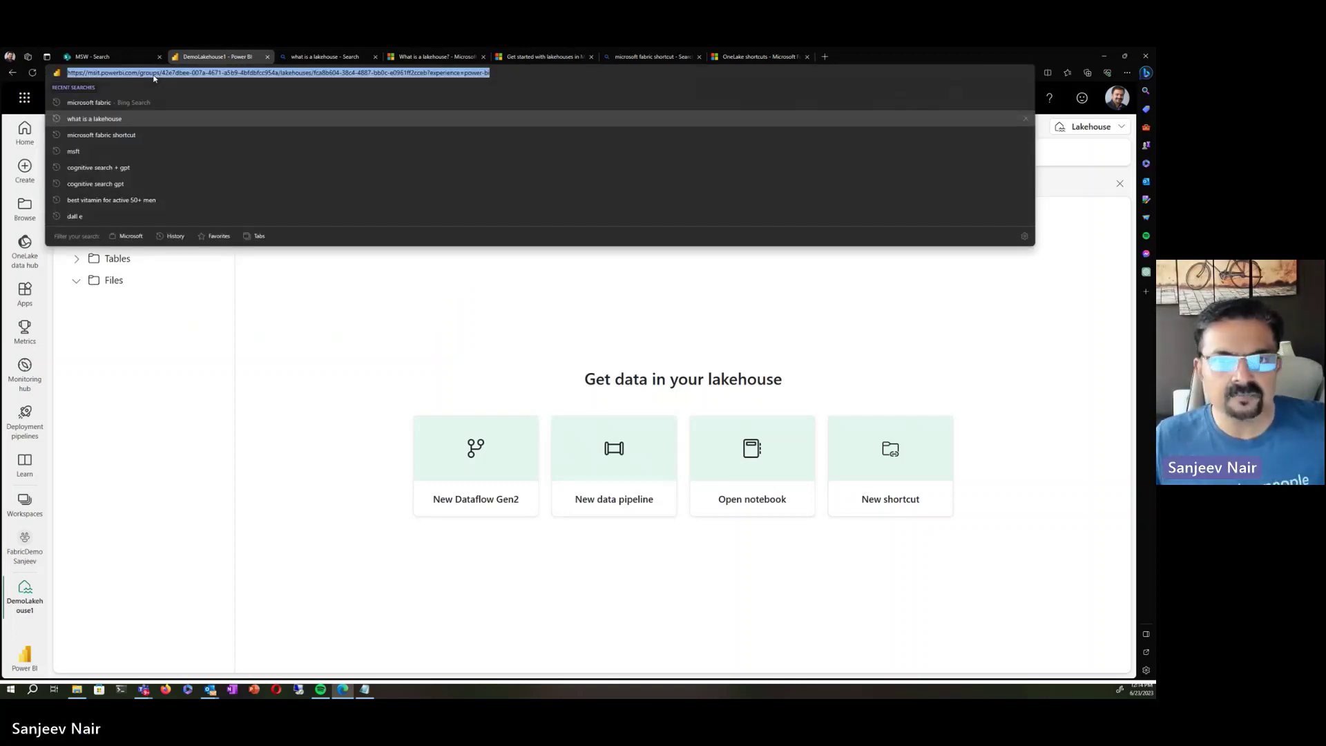
key("Return")
left_click(610, 122)
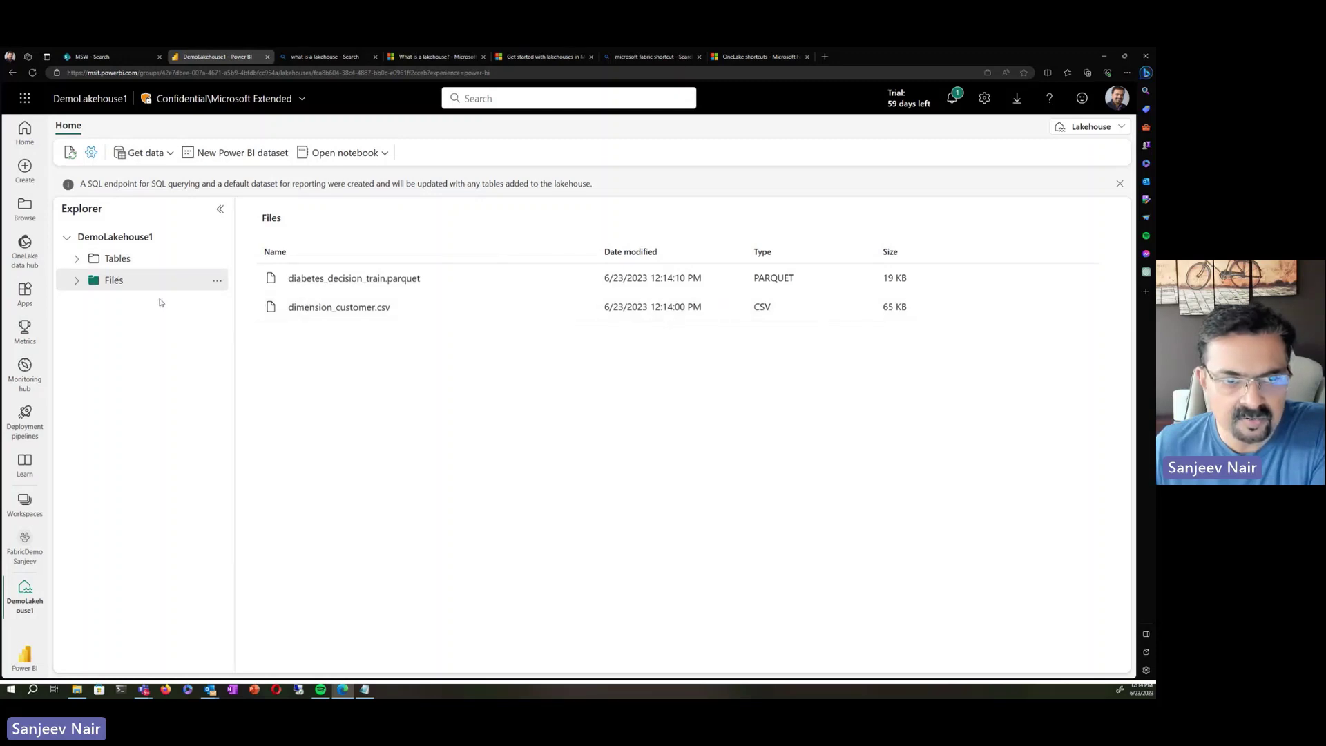
- Load dimension_customer.csv from the Files folder into a new table named Customer
left_click_drag(320, 308, 161, 264)
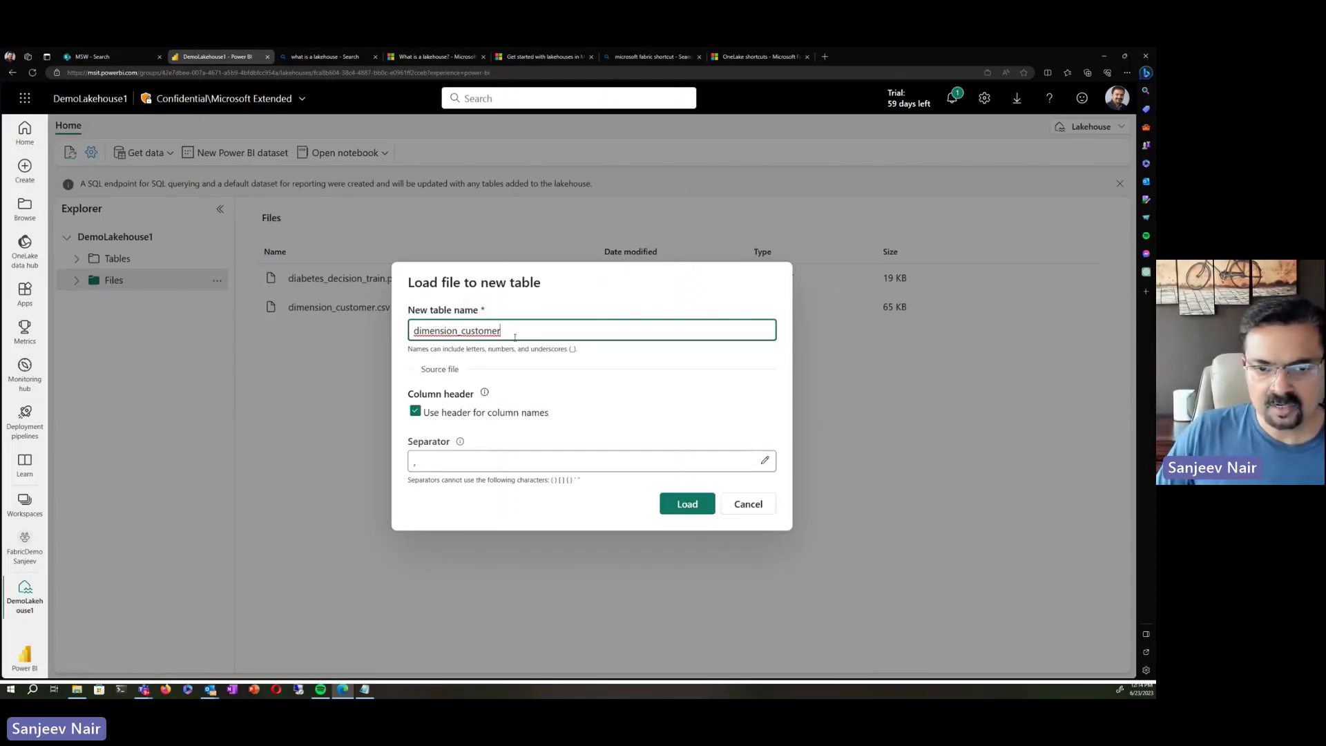
left_click_drag(514, 337, 371, 330)
type("Customer")
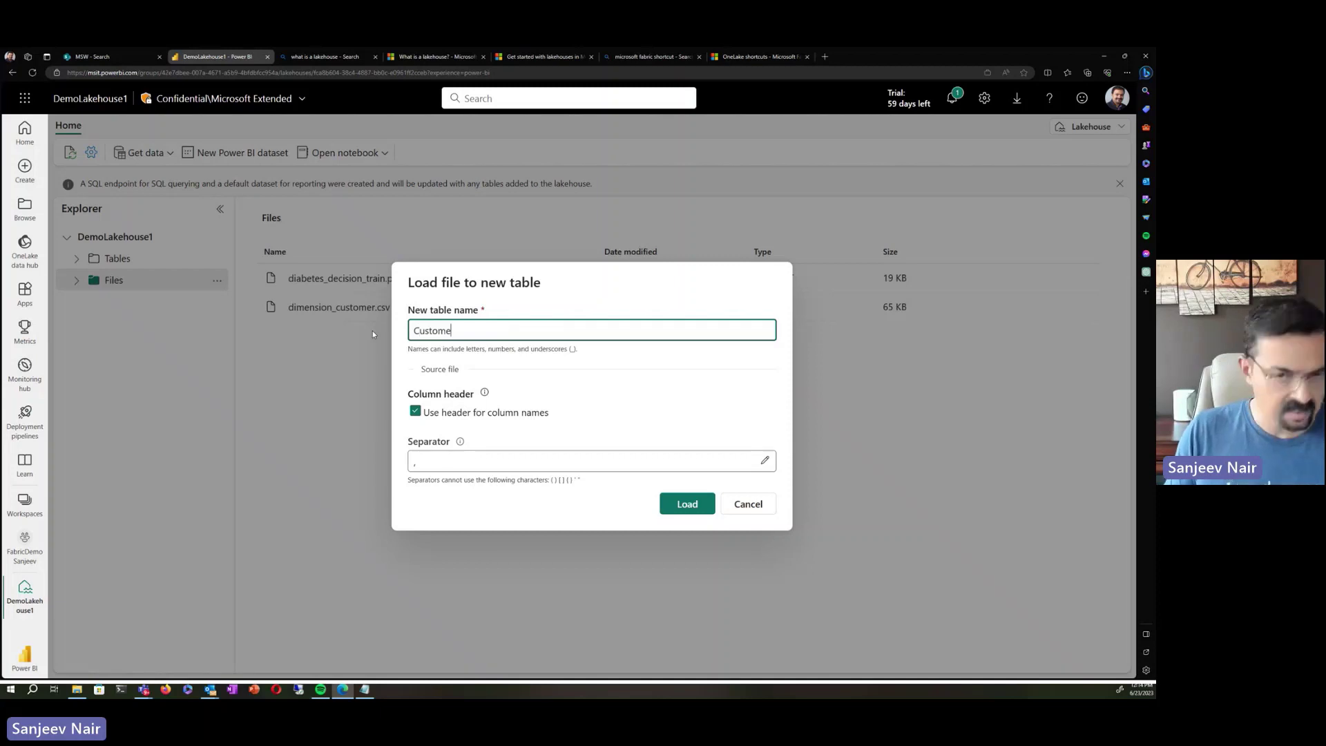
left_click(698, 513)
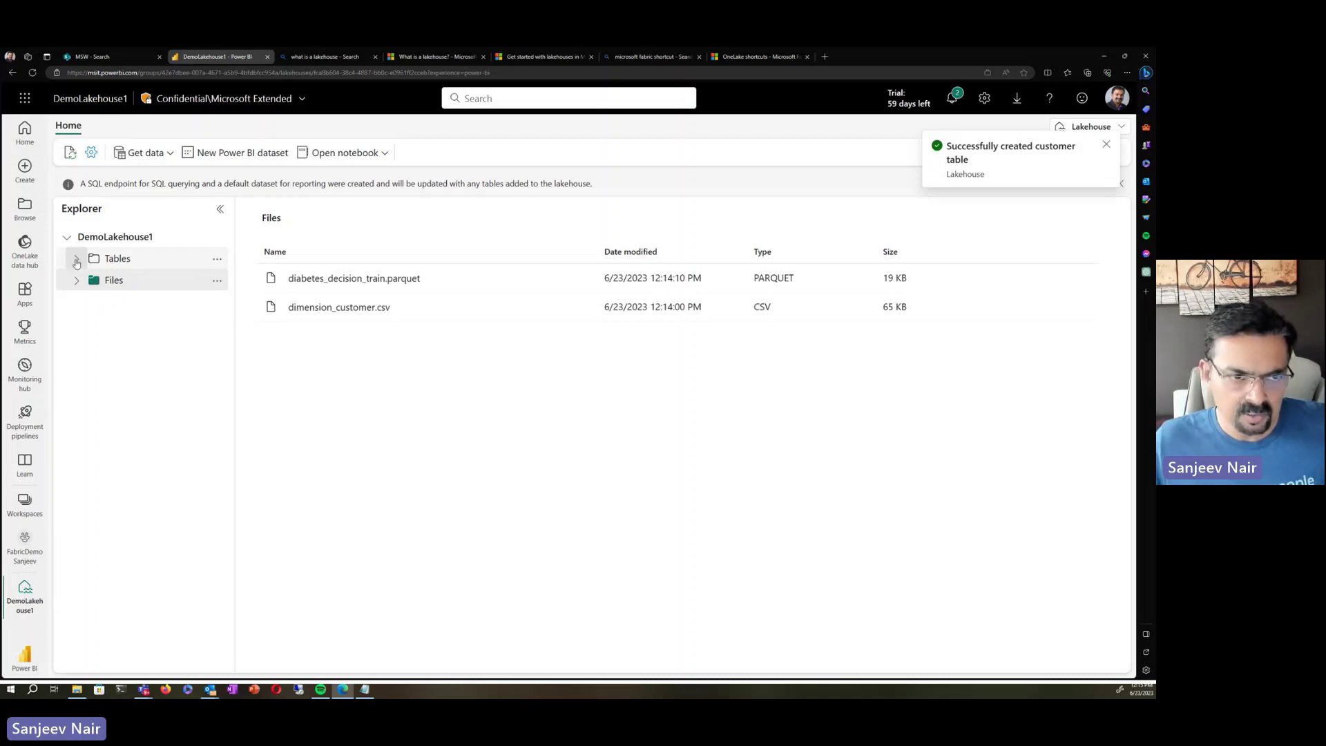
- Expand the customer table under Tables to show its columns and open the table in a new notebook
left_click(76, 261)
left_click(157, 281)
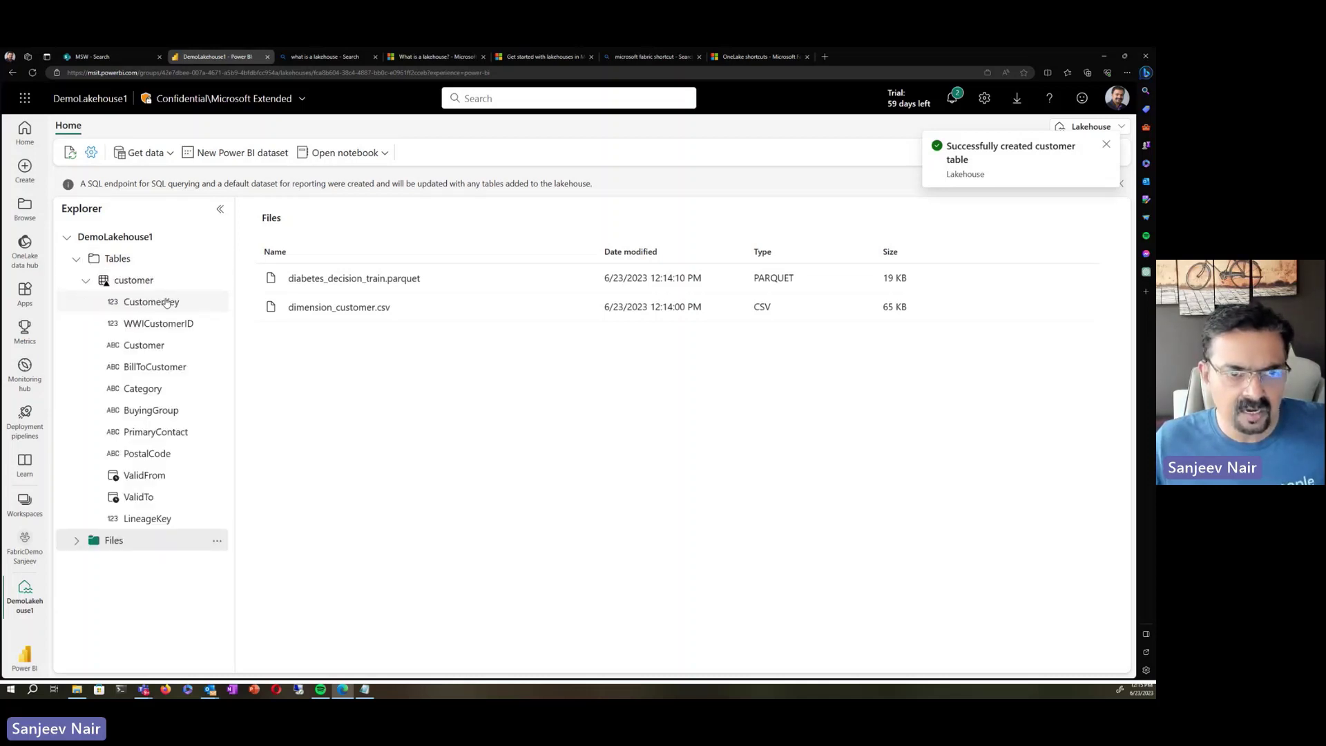
left_click(218, 282)
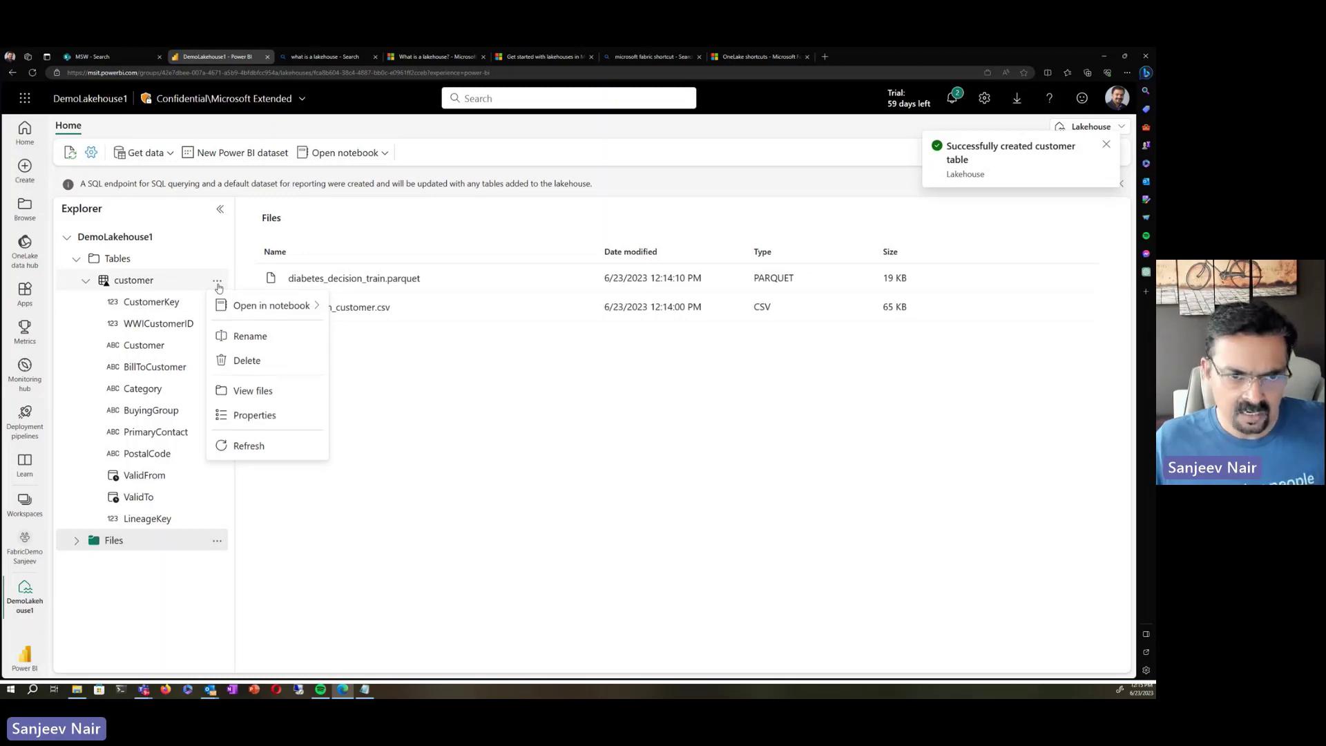
mouse_move(237, 304)
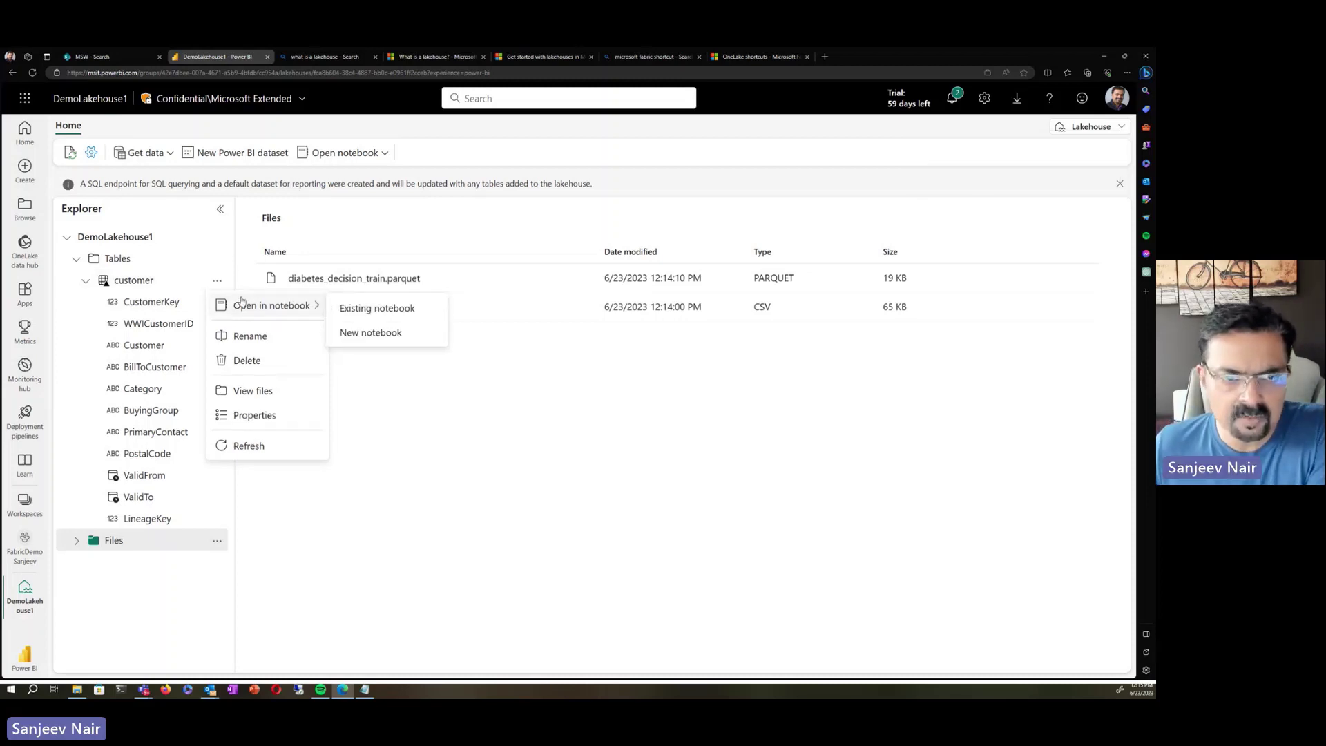
left_click(370, 333)
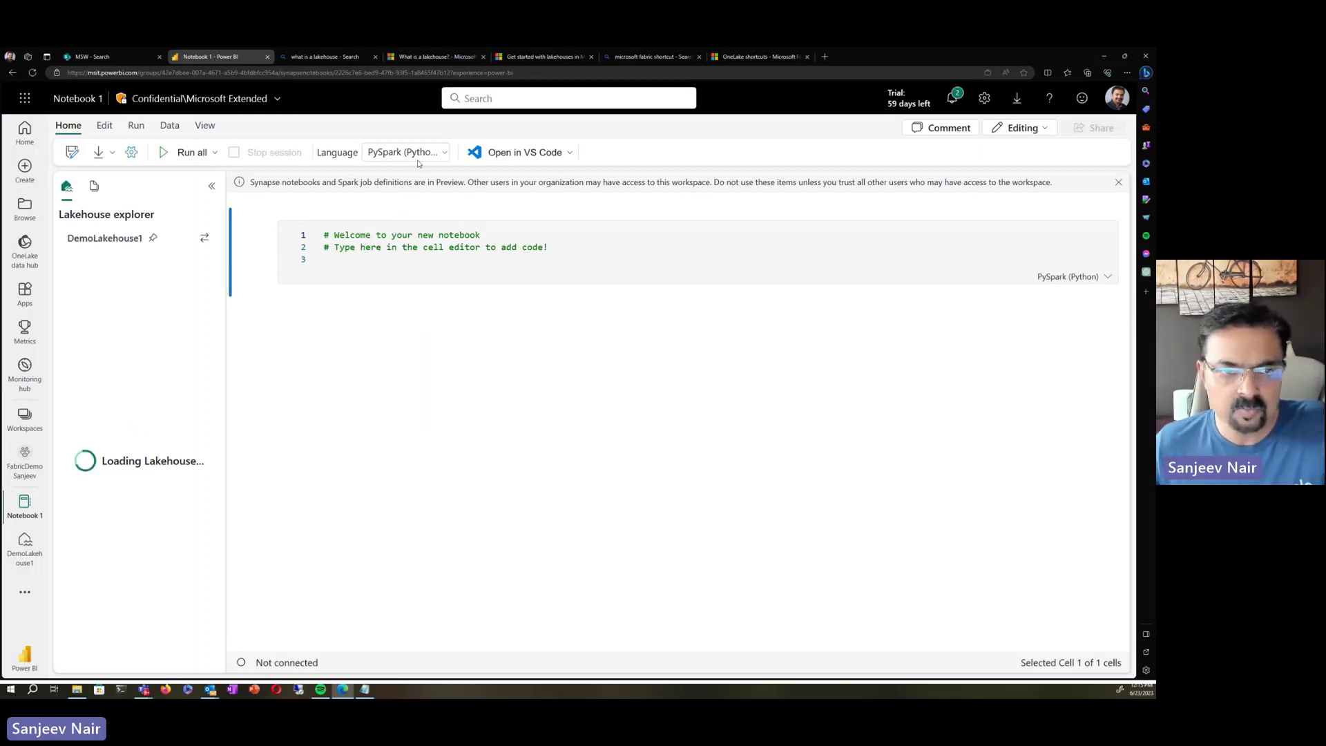
- Insert the generated query for the customer table into the notebook's first cell, check the available languages and run the cell
left_click(82, 287)
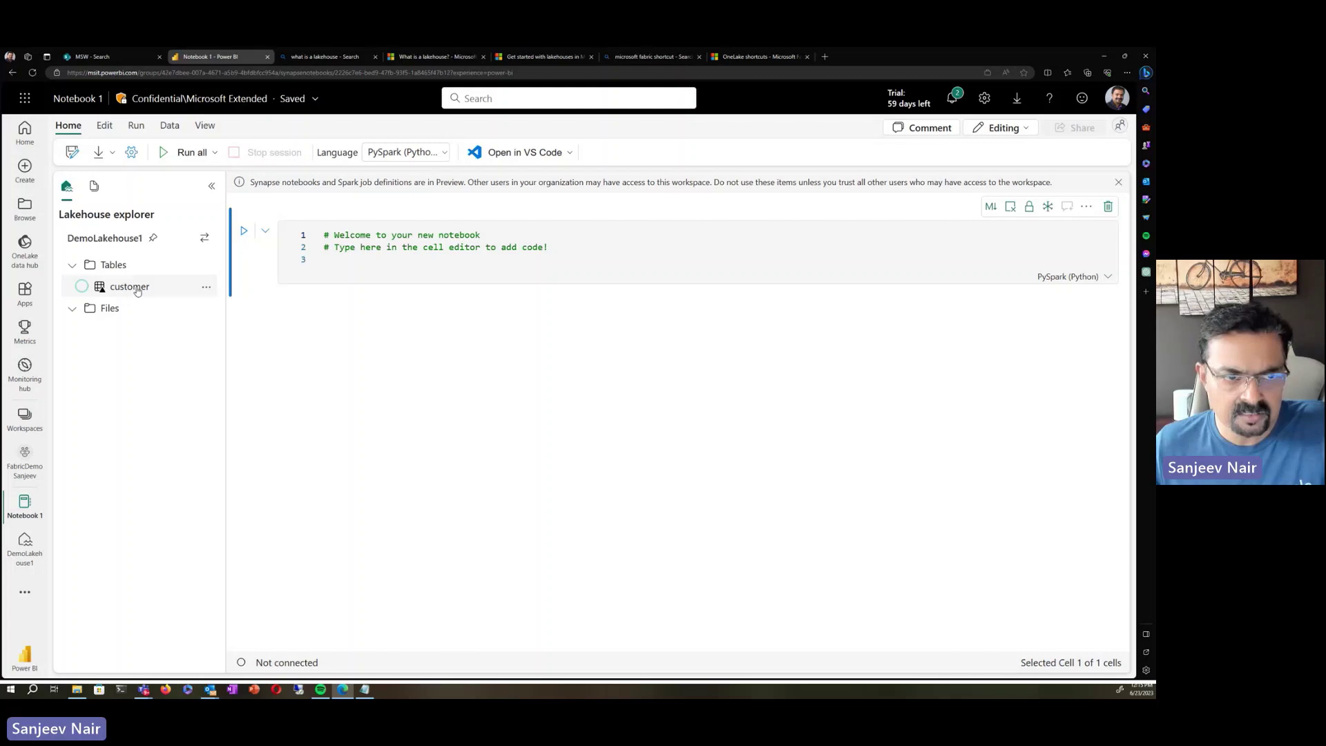
left_click_drag(128, 288, 413, 283)
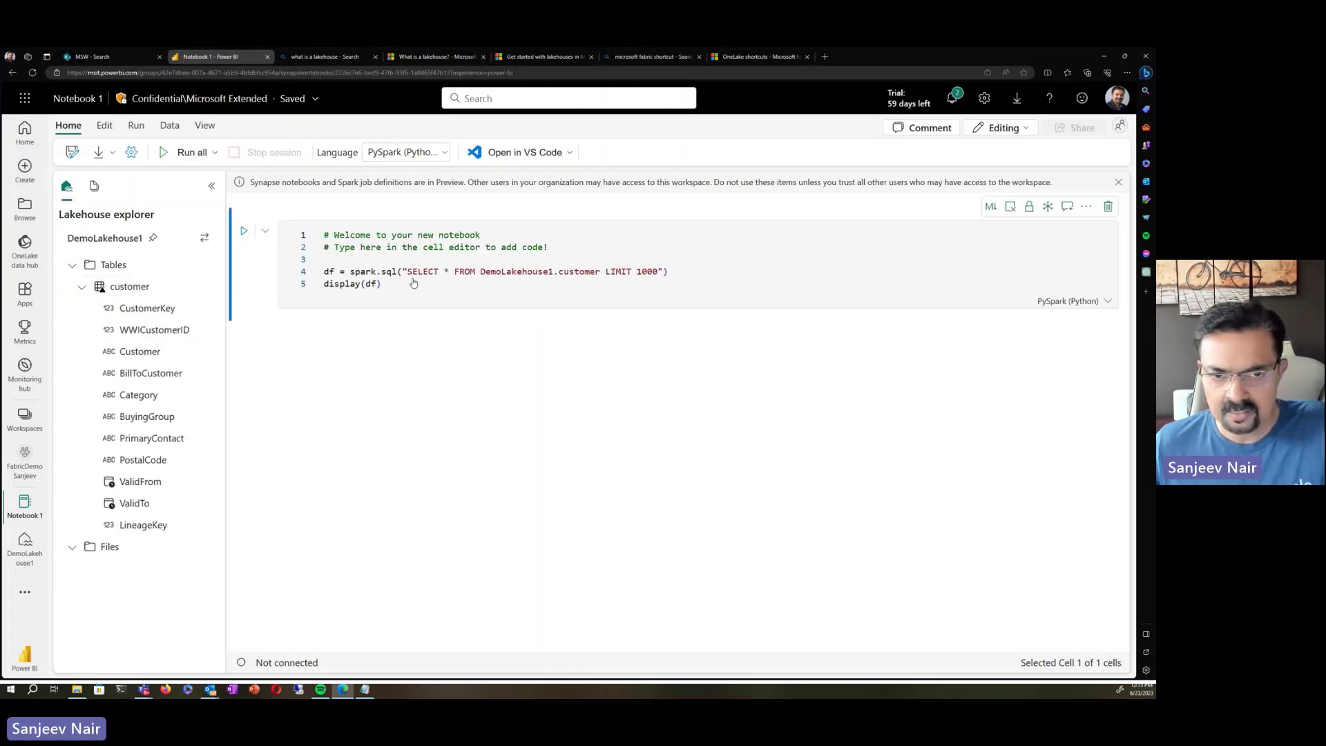
left_click(442, 153)
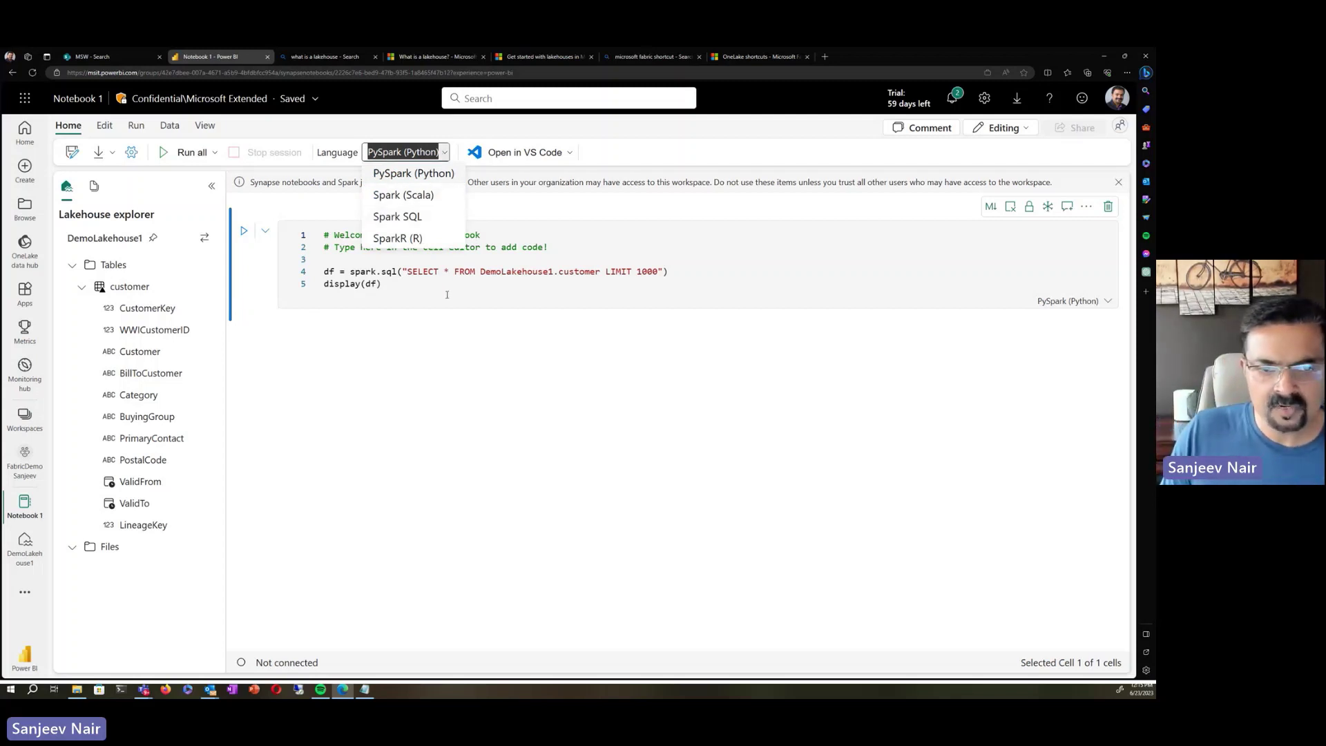
left_click(412, 291)
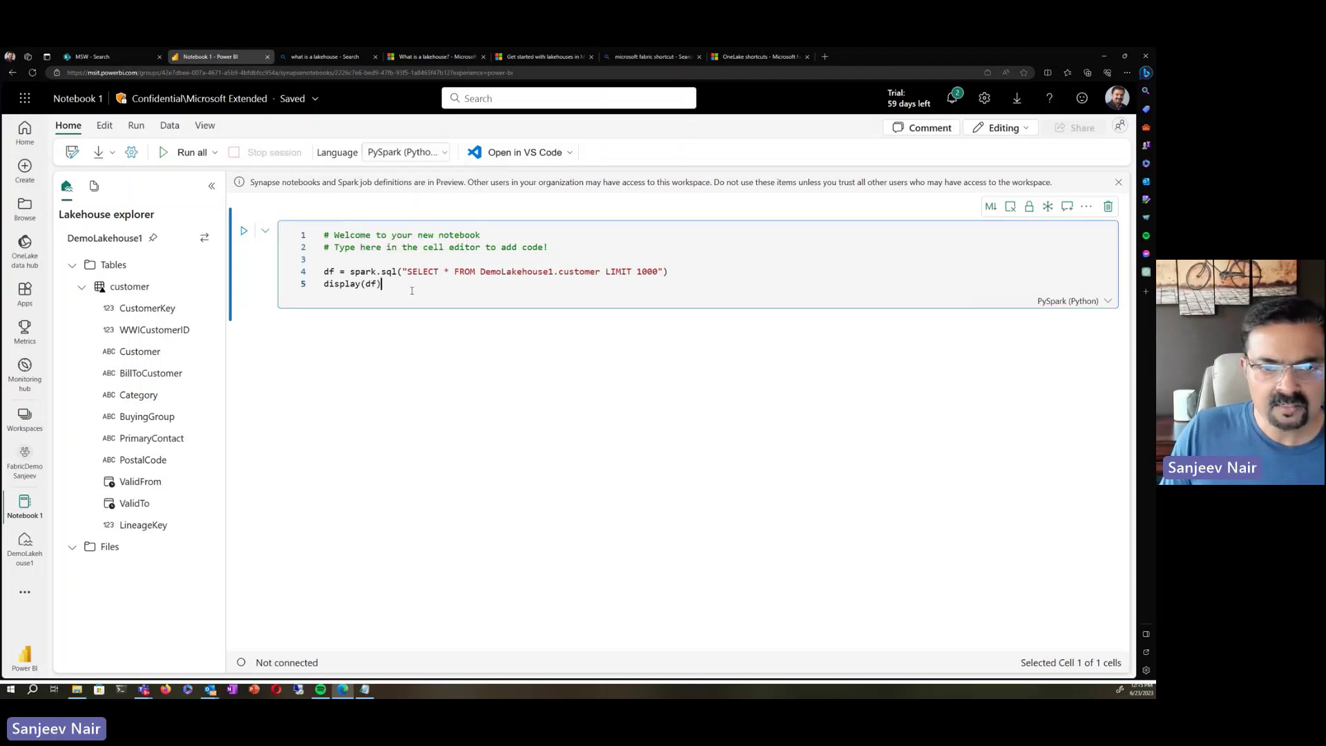
left_click(250, 236)
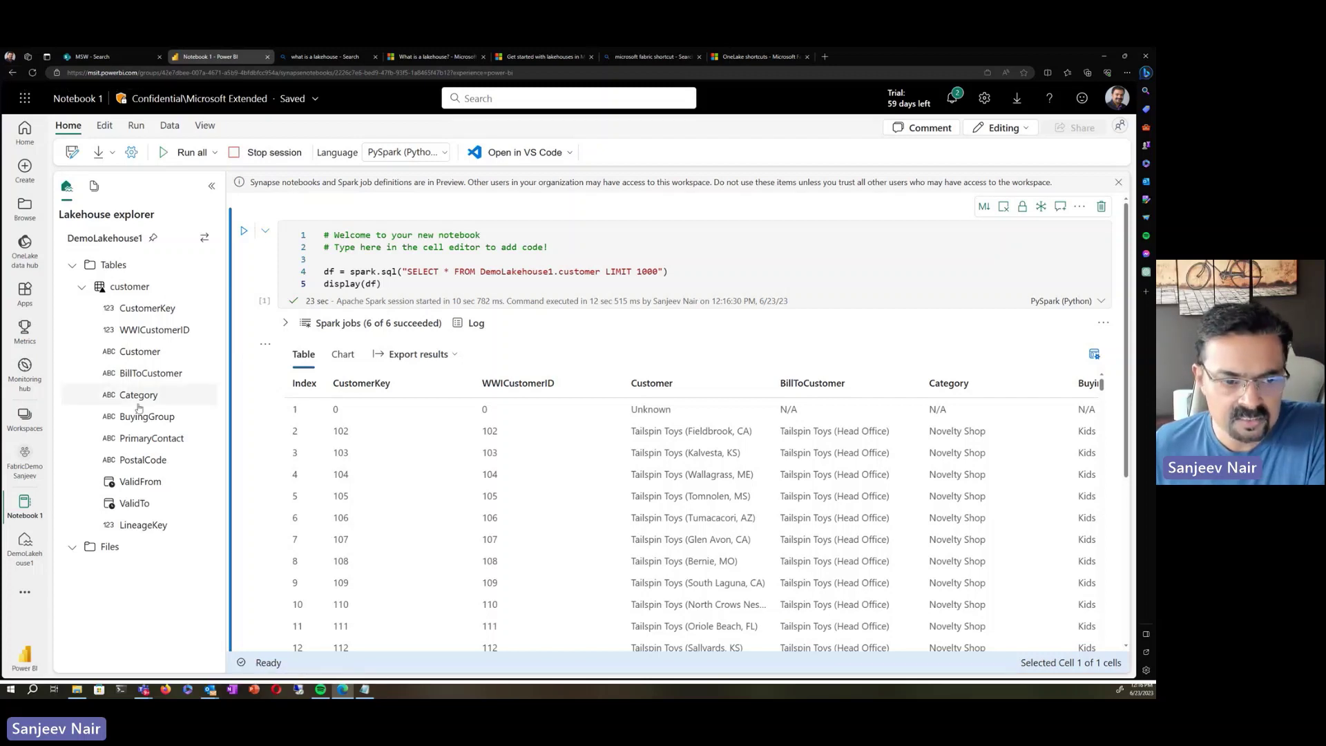
- Leave the notebook for the workspace's item list, reopen the DemoLakehouse1 lakehouse and bring up its data import options
left_click(73, 547)
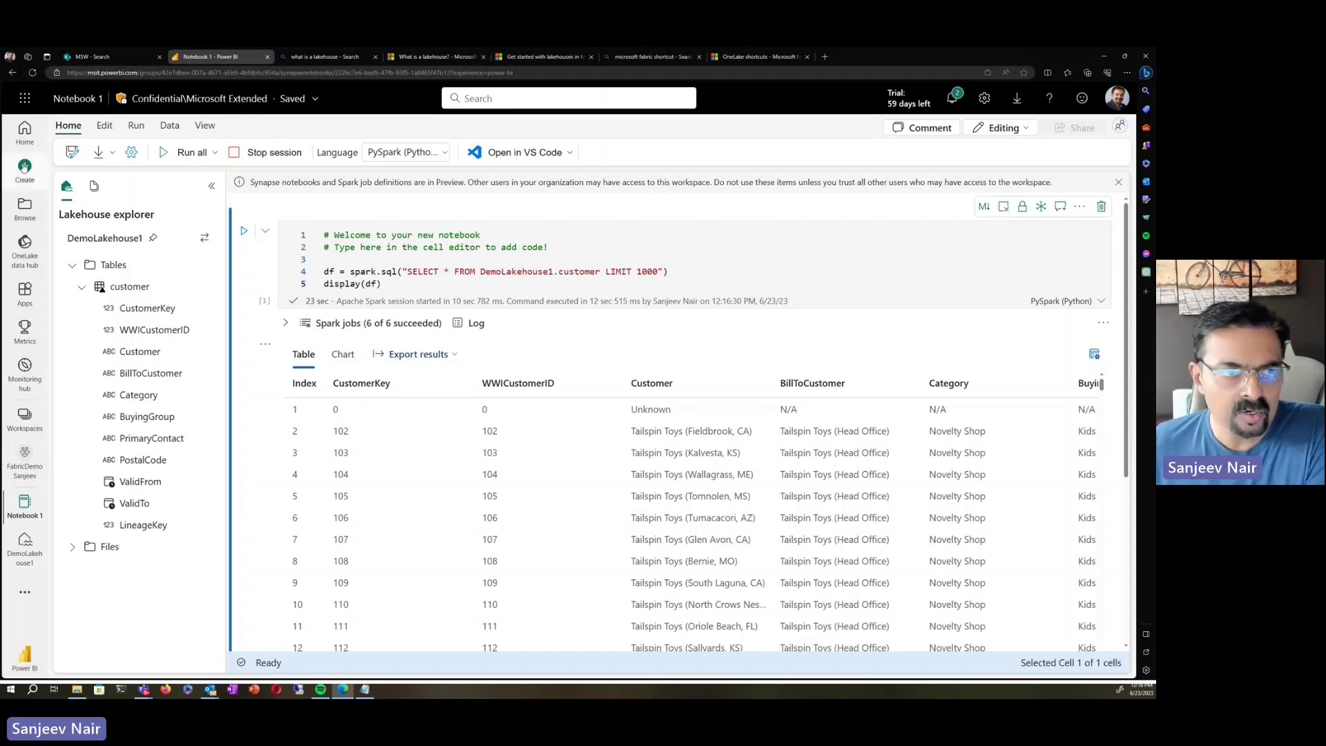
left_click(14, 72)
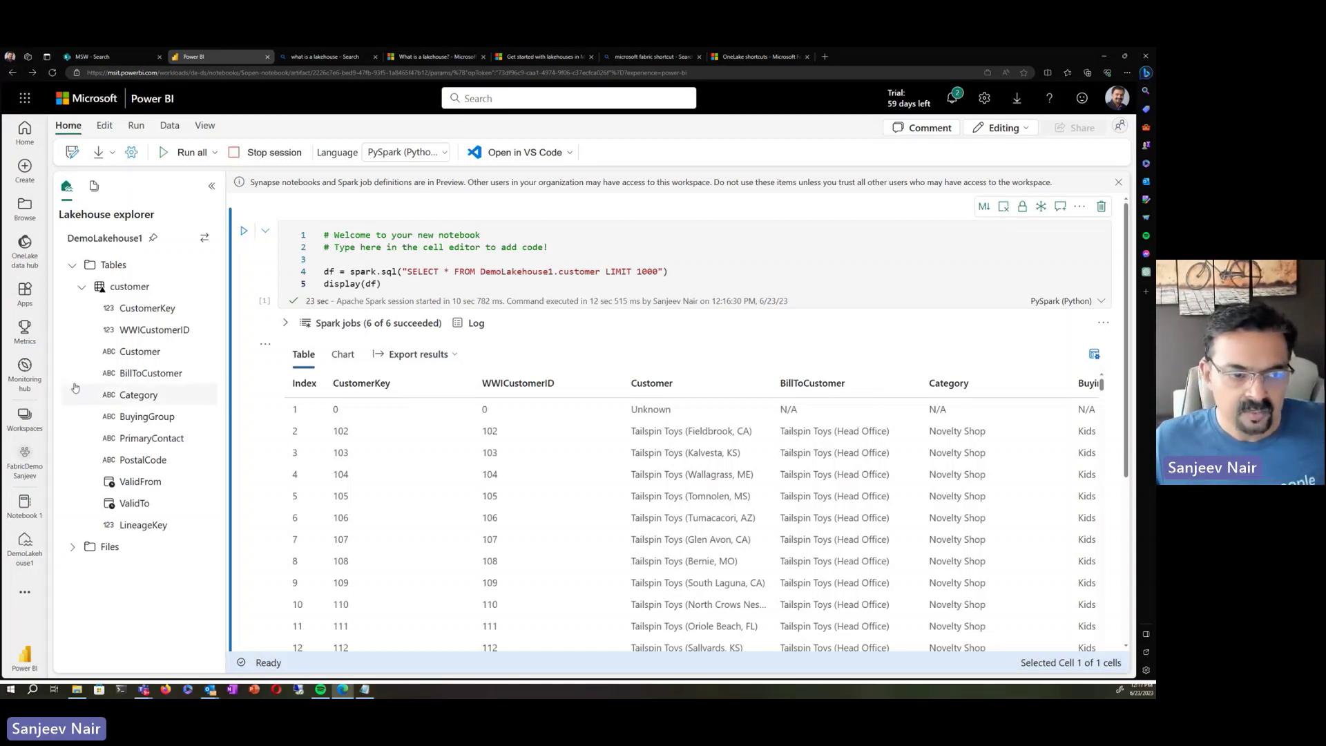
left_click(25, 457)
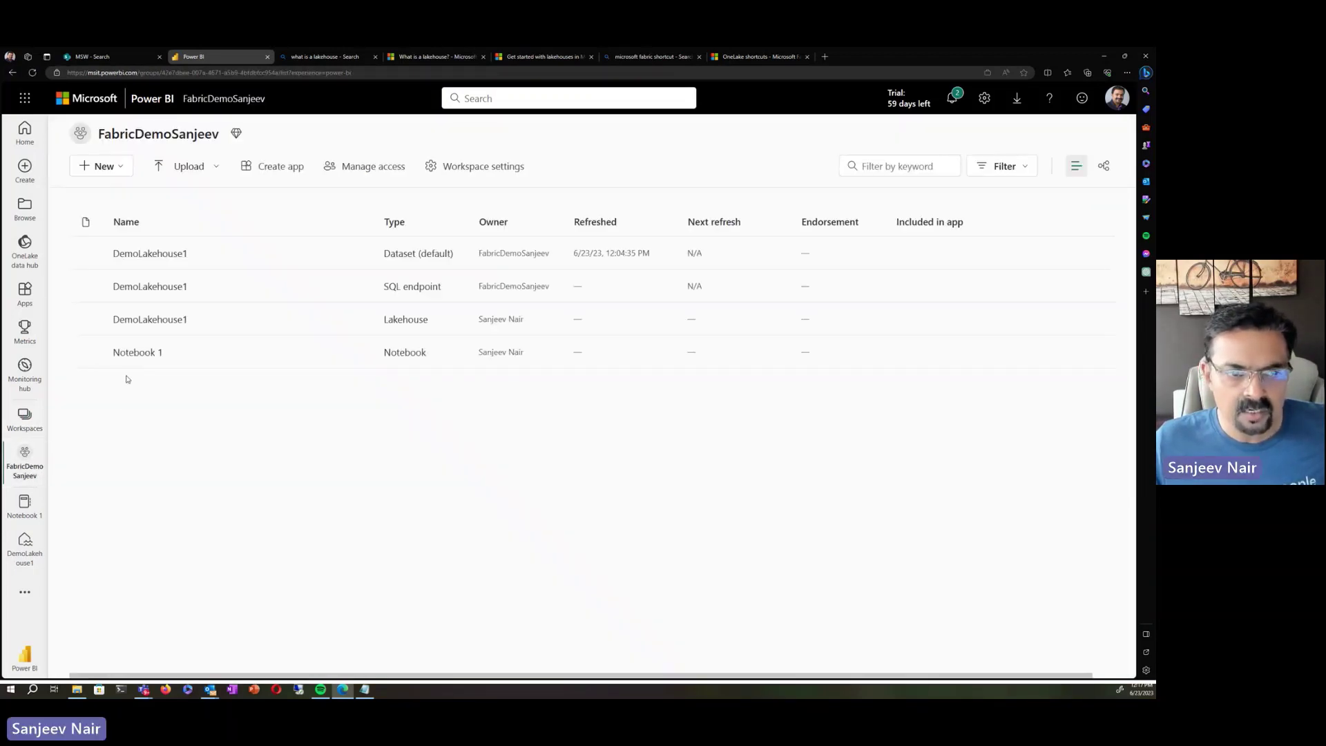
left_click(150, 319)
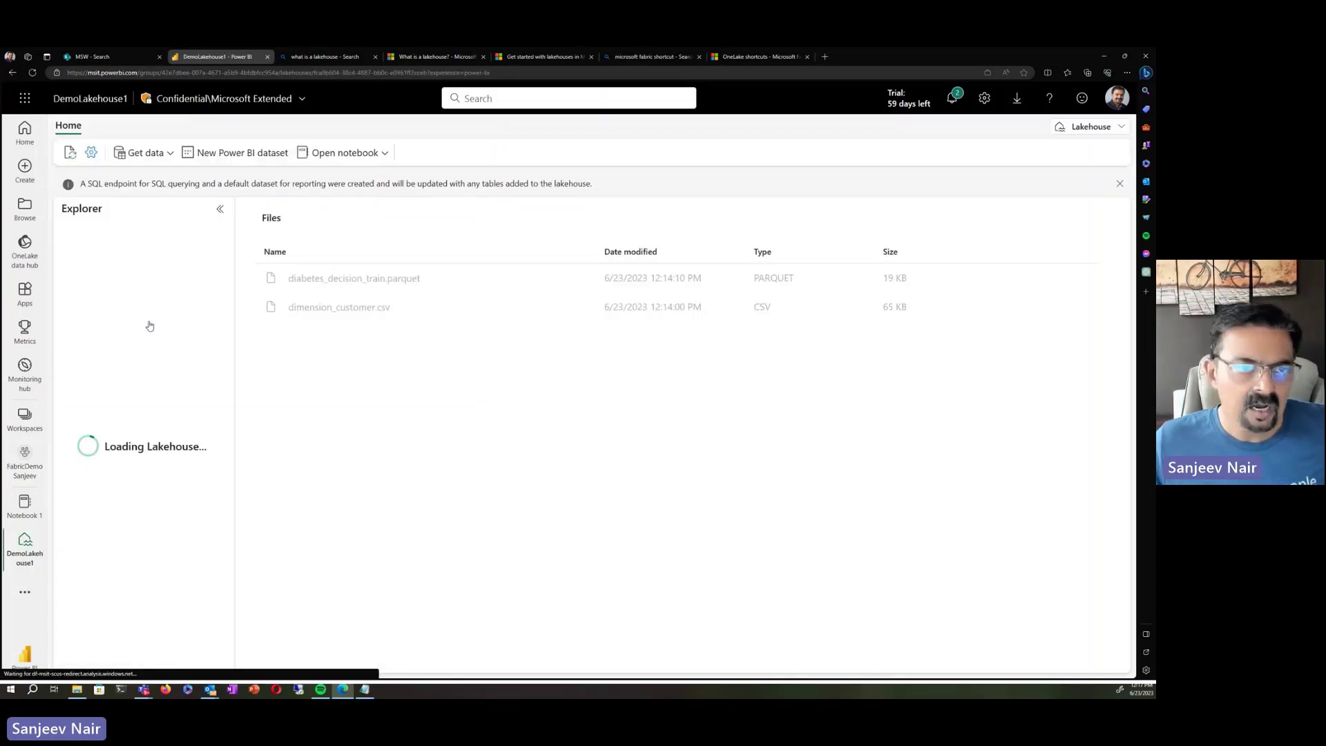
left_click(138, 153)
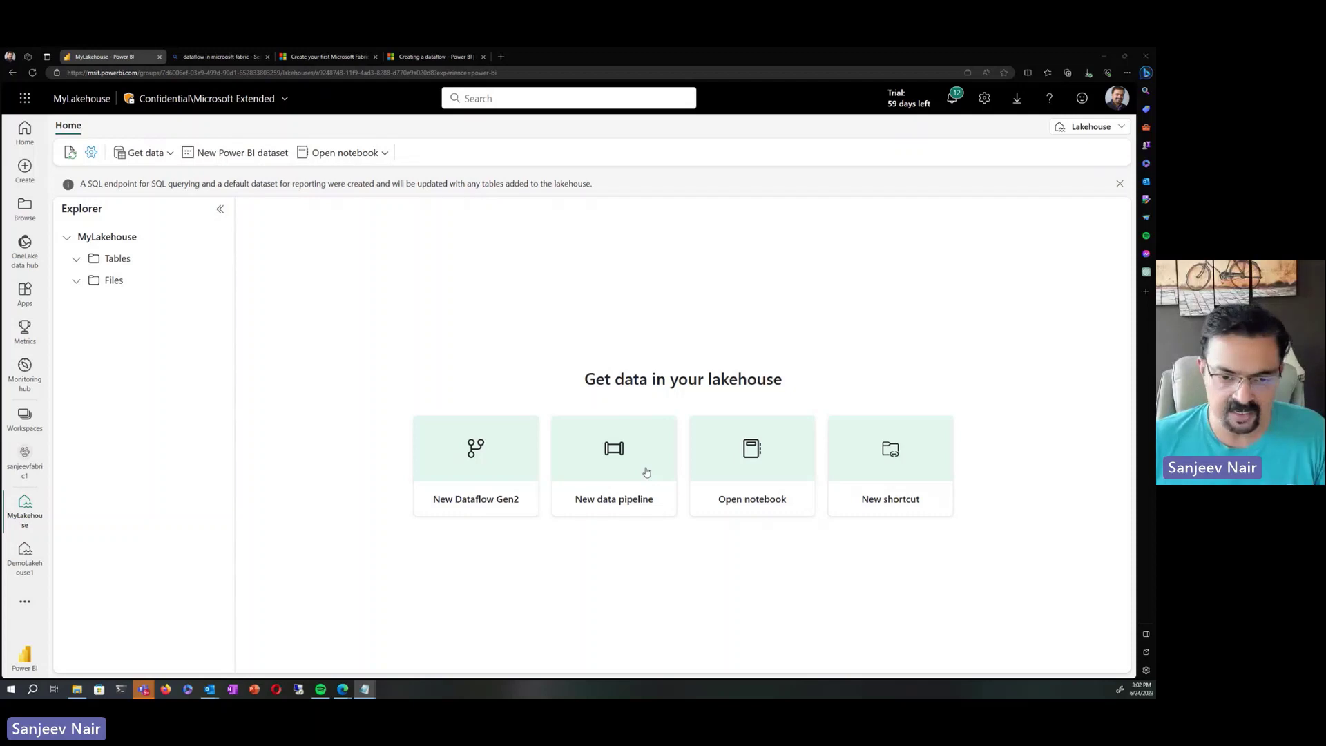
- Create a new Dataflow Gen2 from MyLakehouse and list the source types it can get data from
left_click(465, 475)
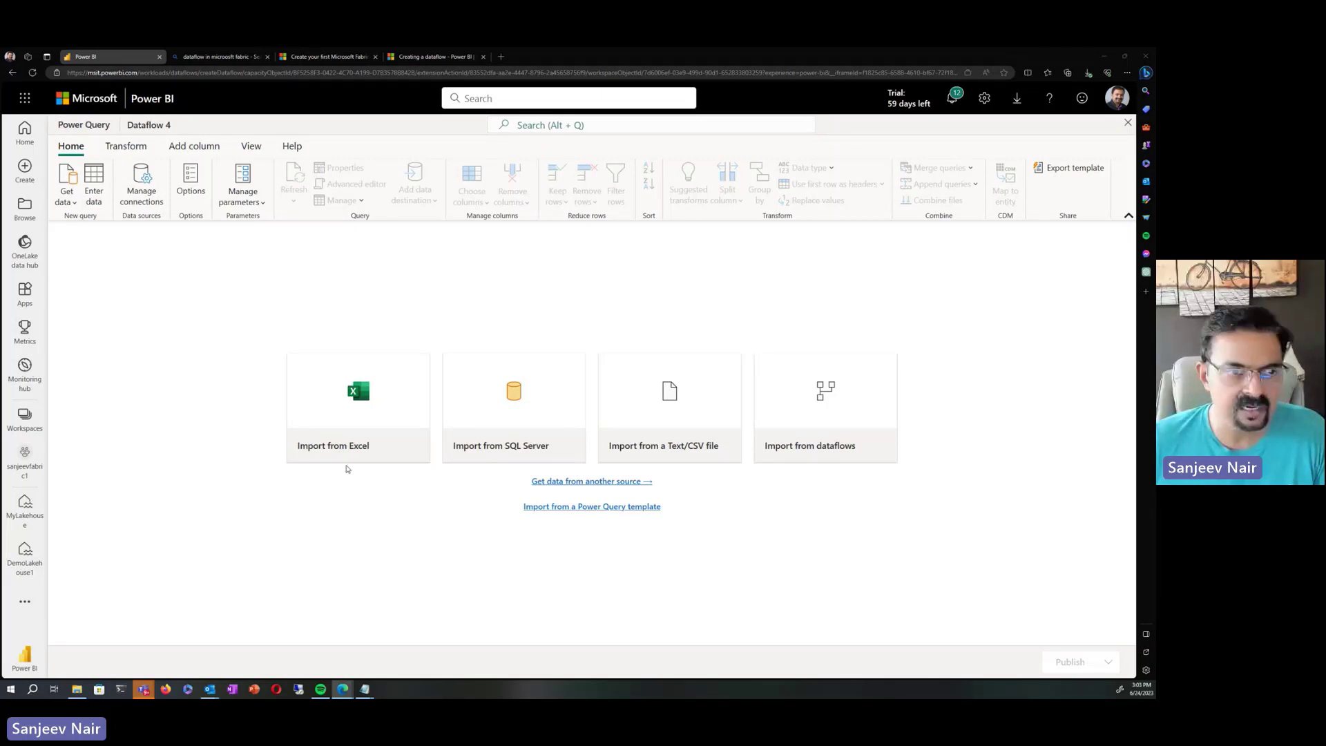
left_click(67, 196)
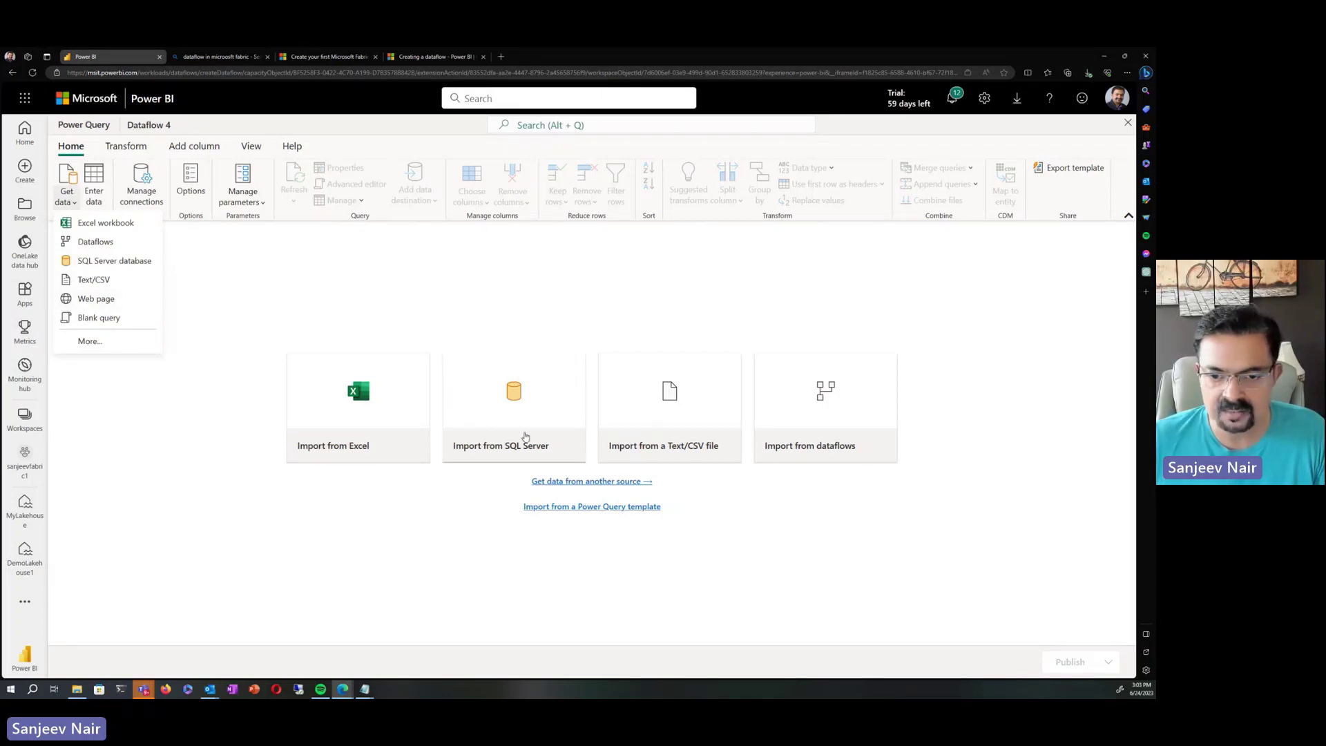
- Examine the file upload option of the Text/CSV source and cancel the connection without choosing a file
left_click(766, 531)
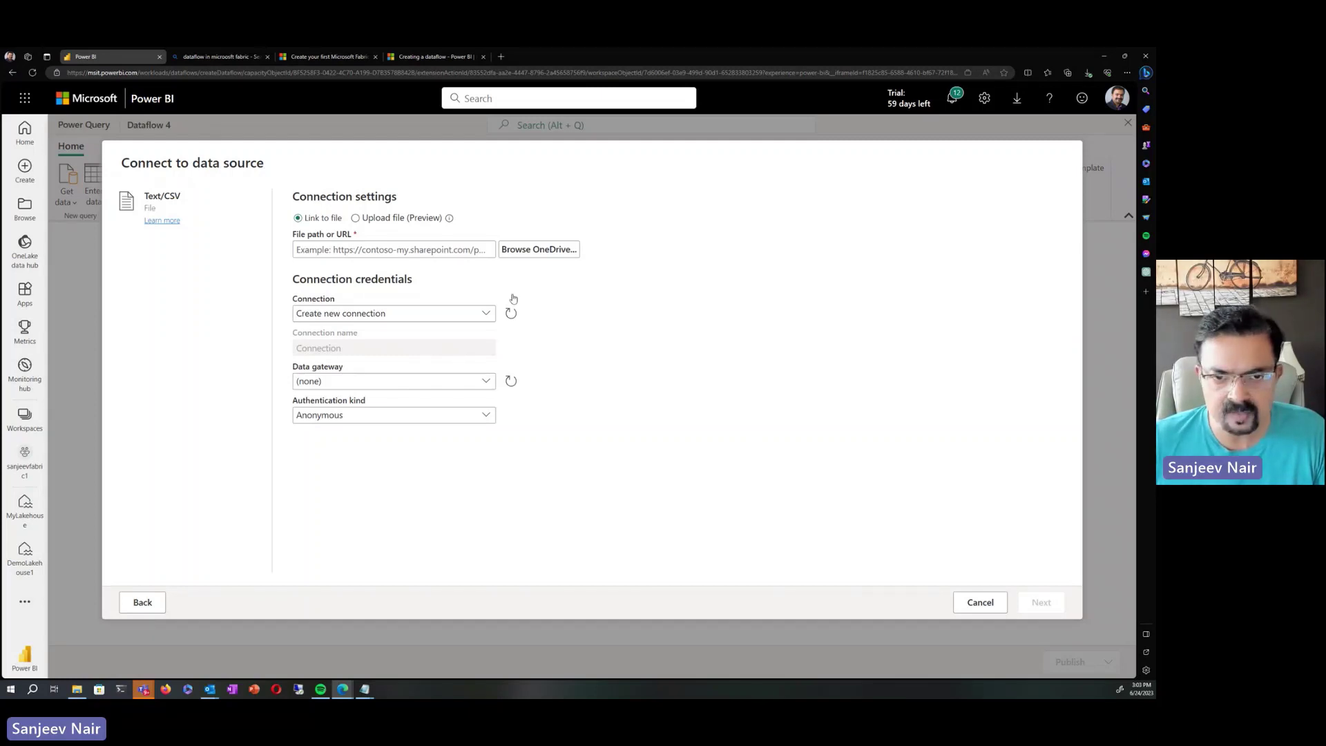
left_click(383, 220)
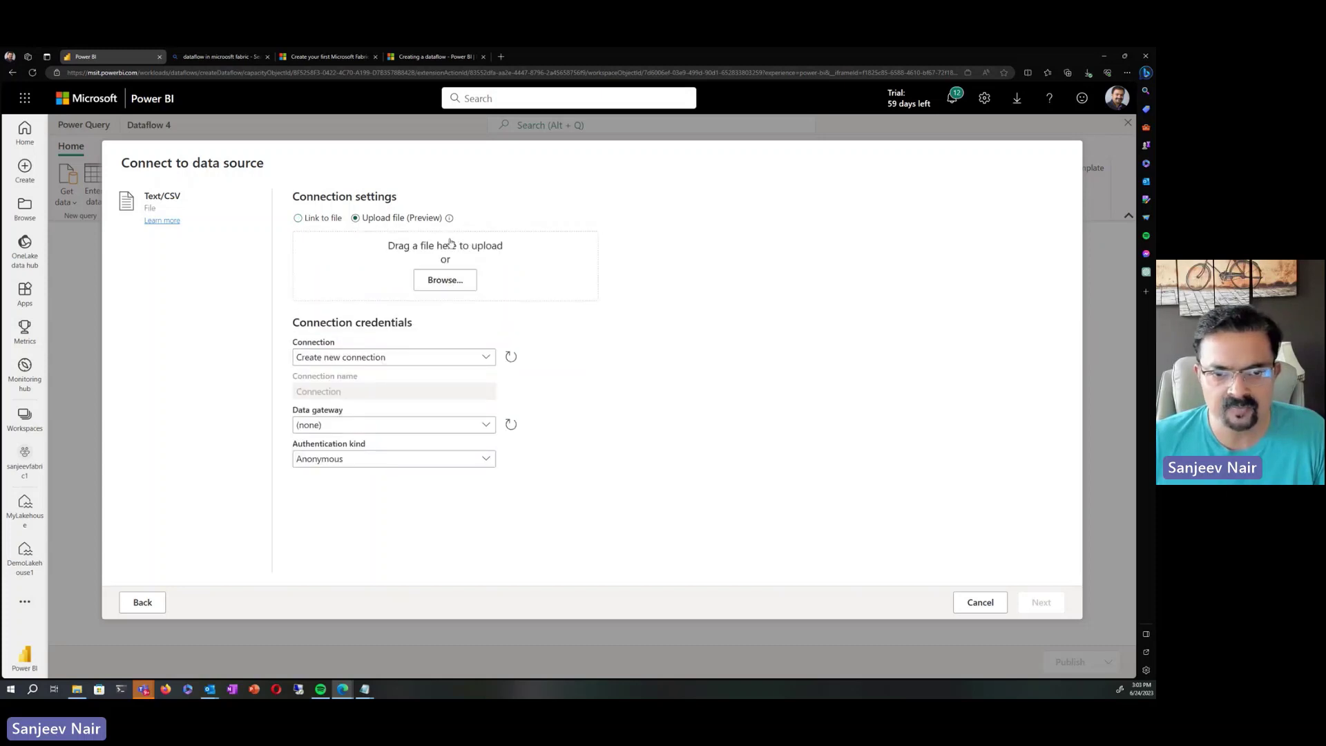
left_click(445, 280)
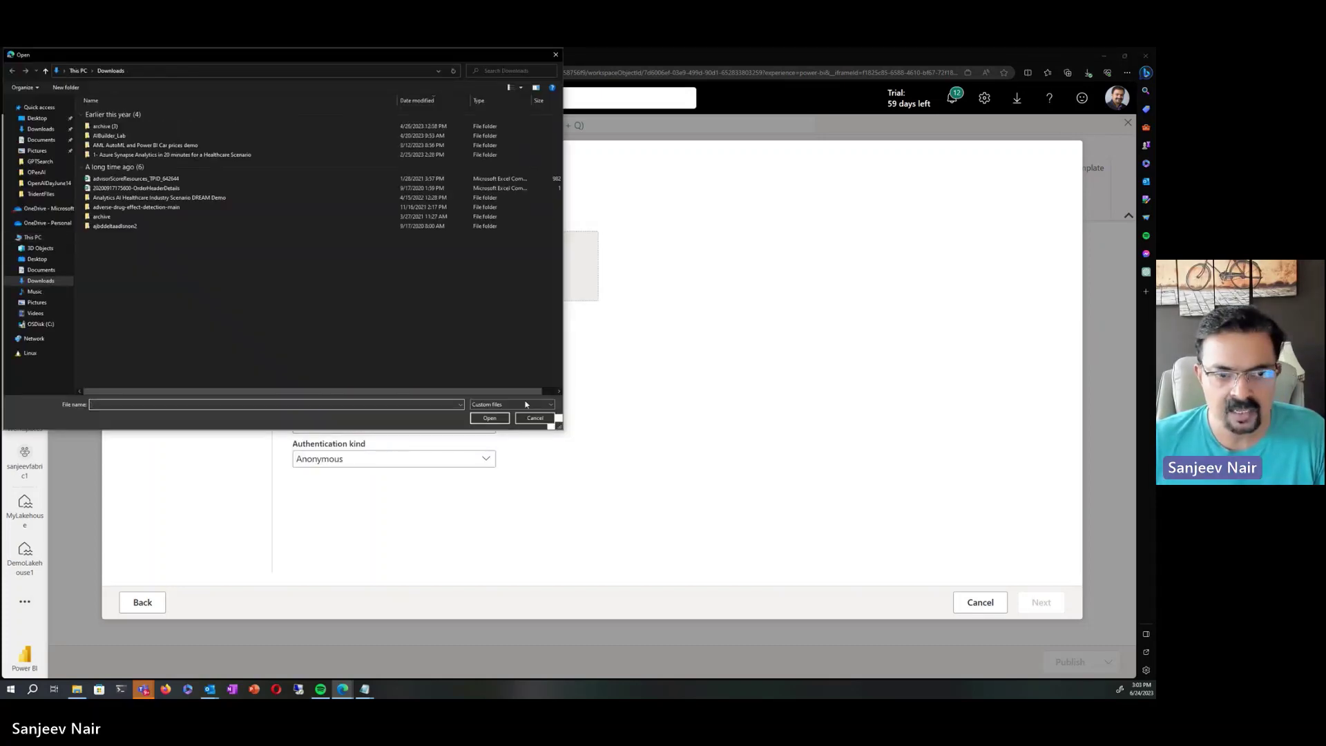
left_click(537, 418)
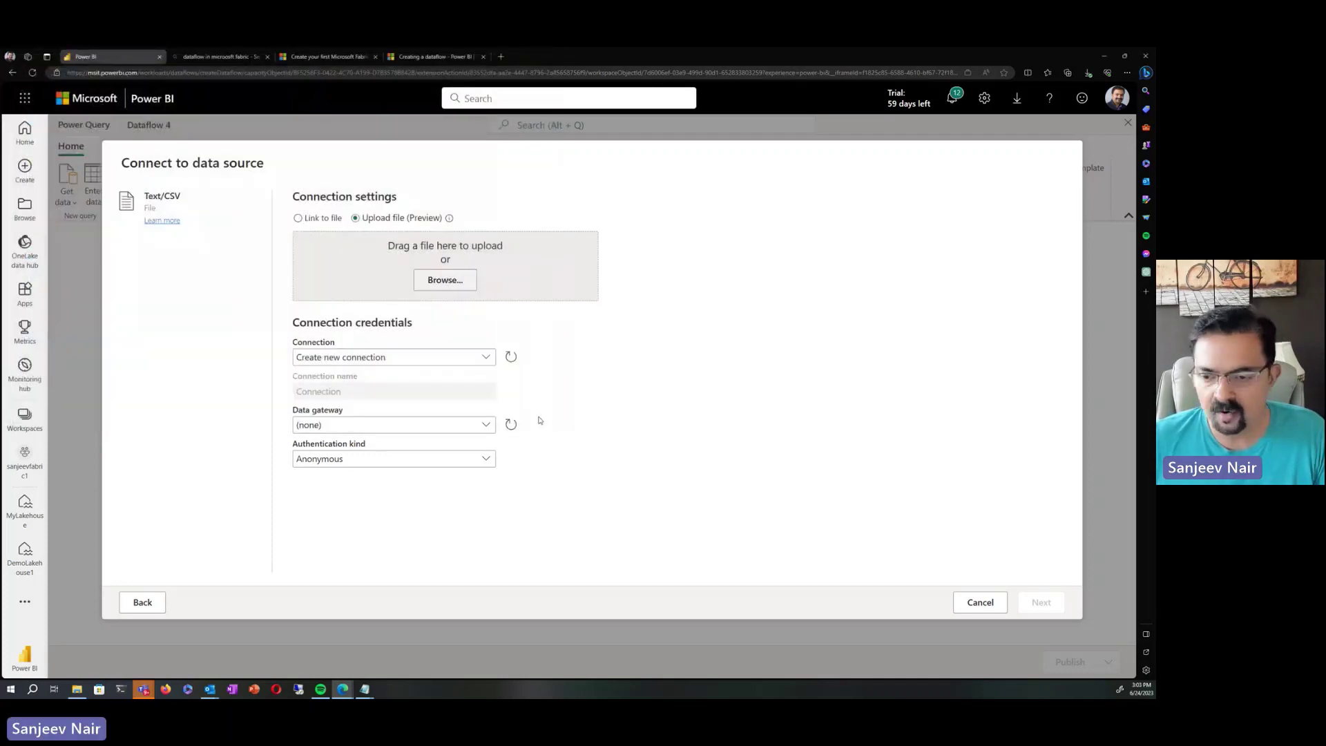
key("Escape")
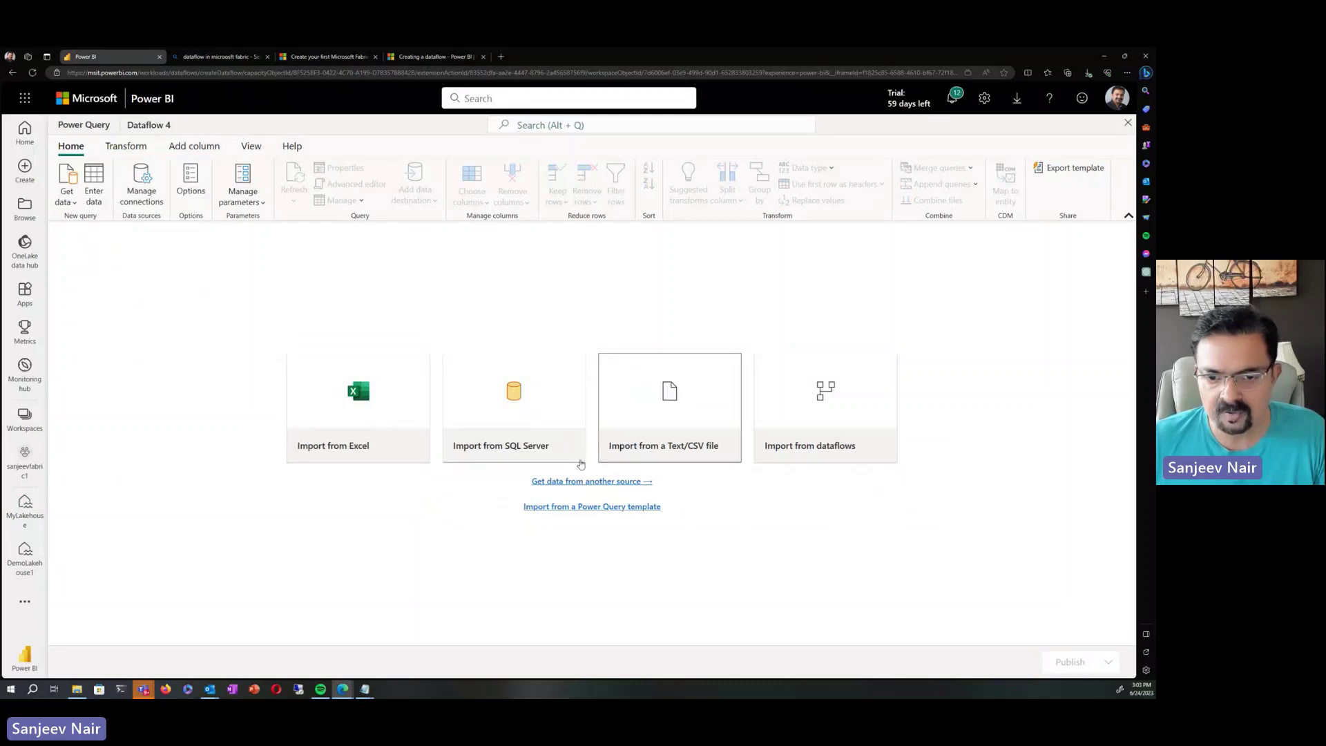
left_click(594, 483)
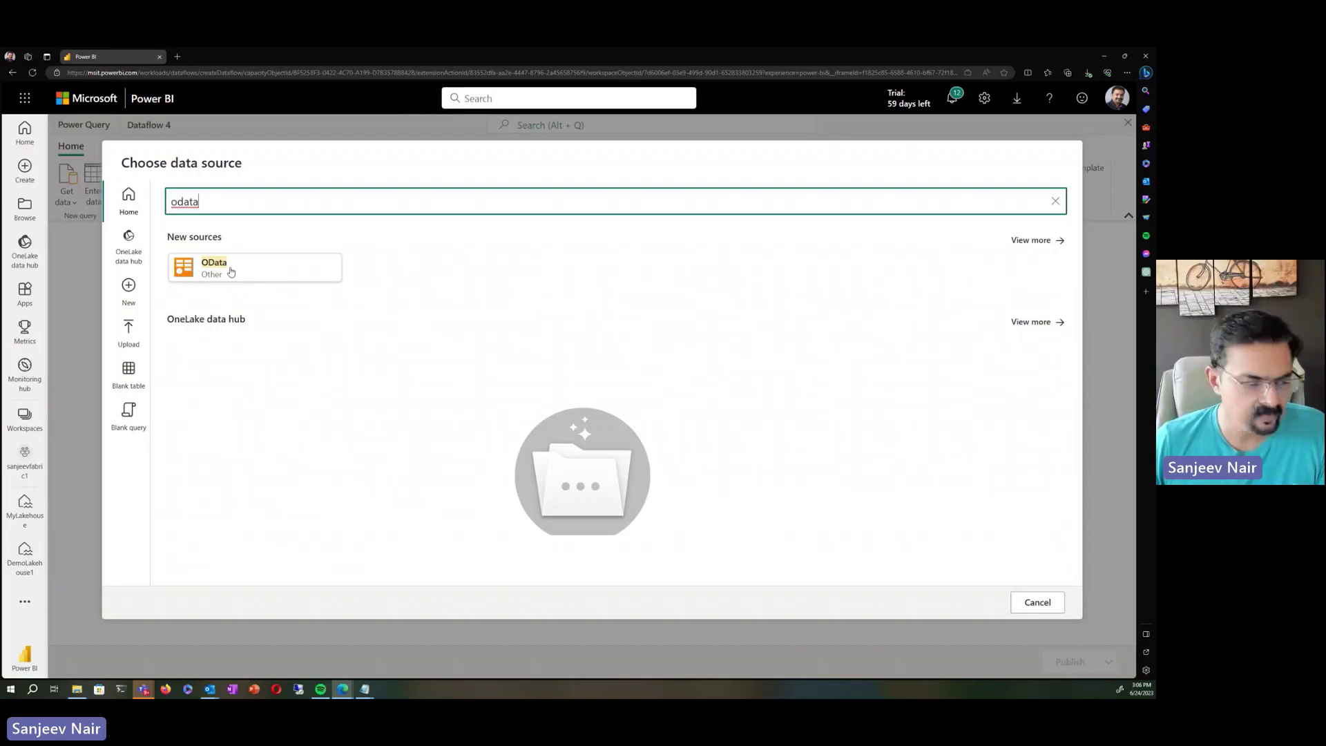
left_click(231, 272)
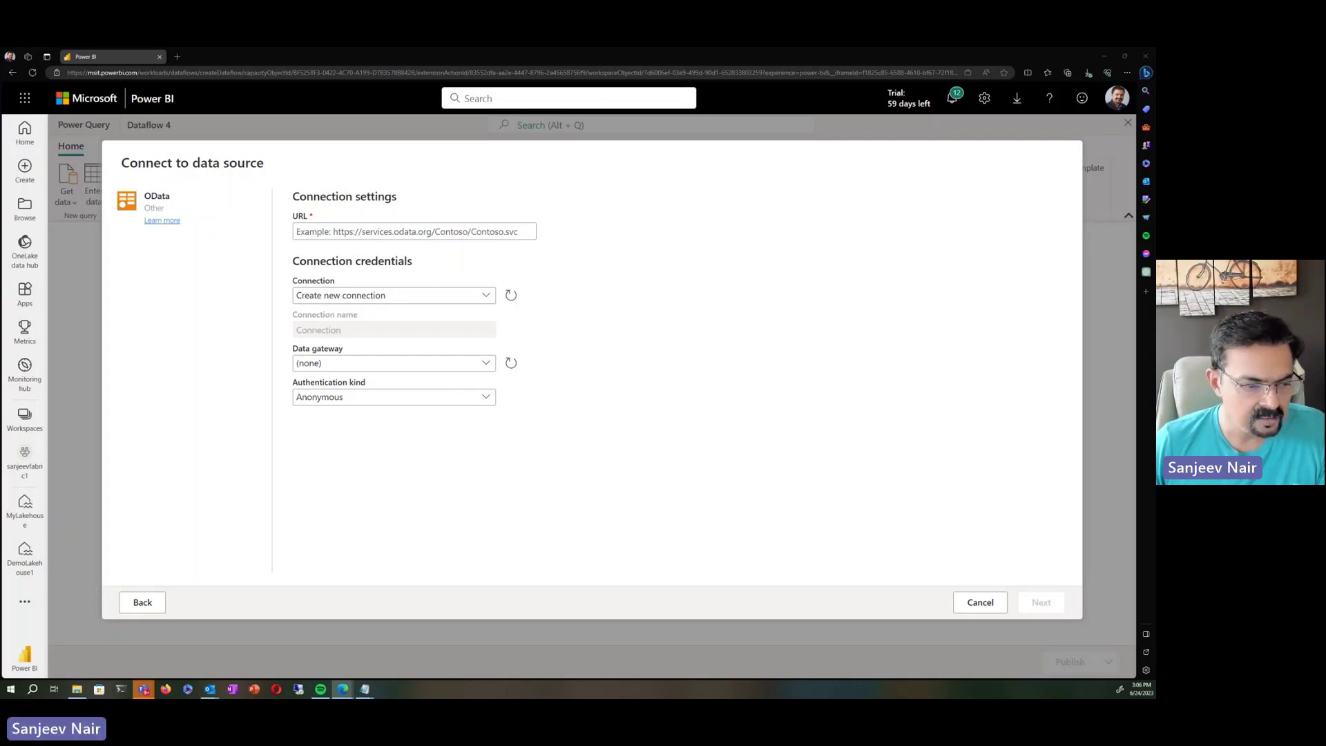
left_click(398, 234)
type("https://services.odata.org/v4/northwind/northwind.svc/")
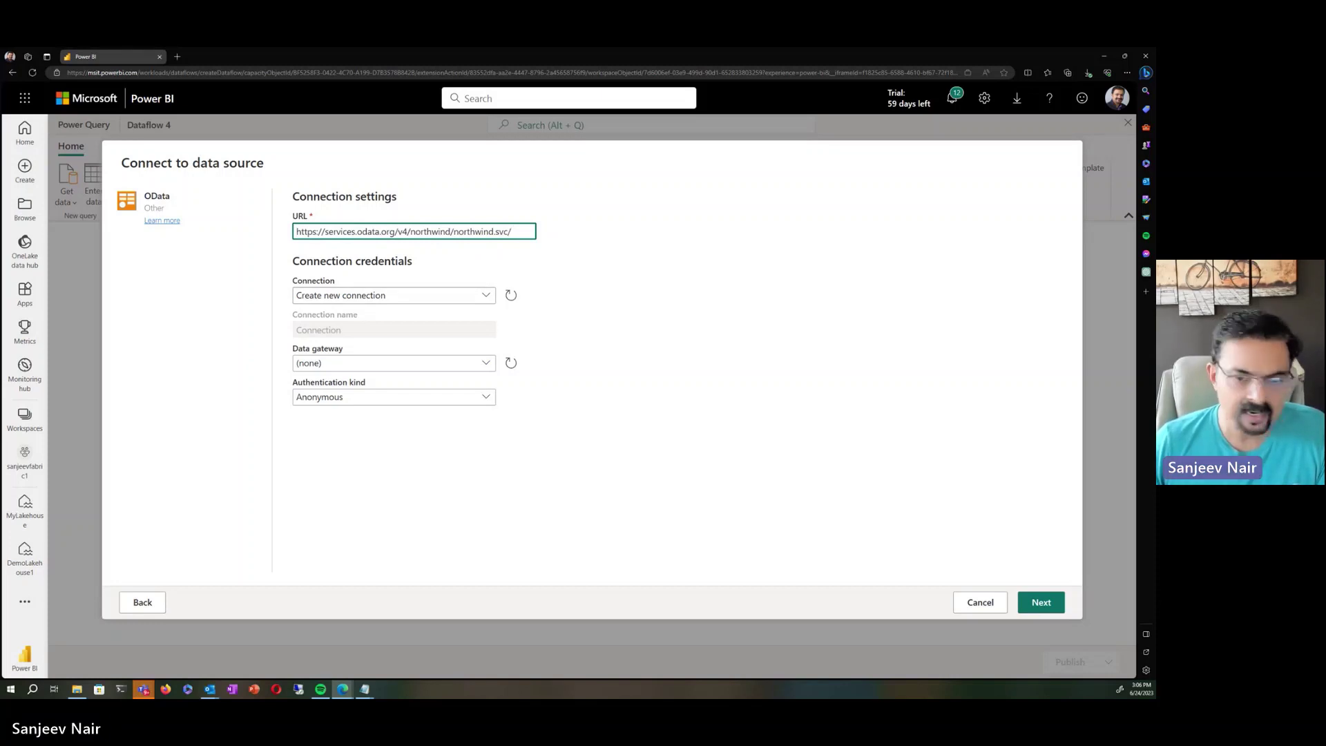
left_click(1041, 601)
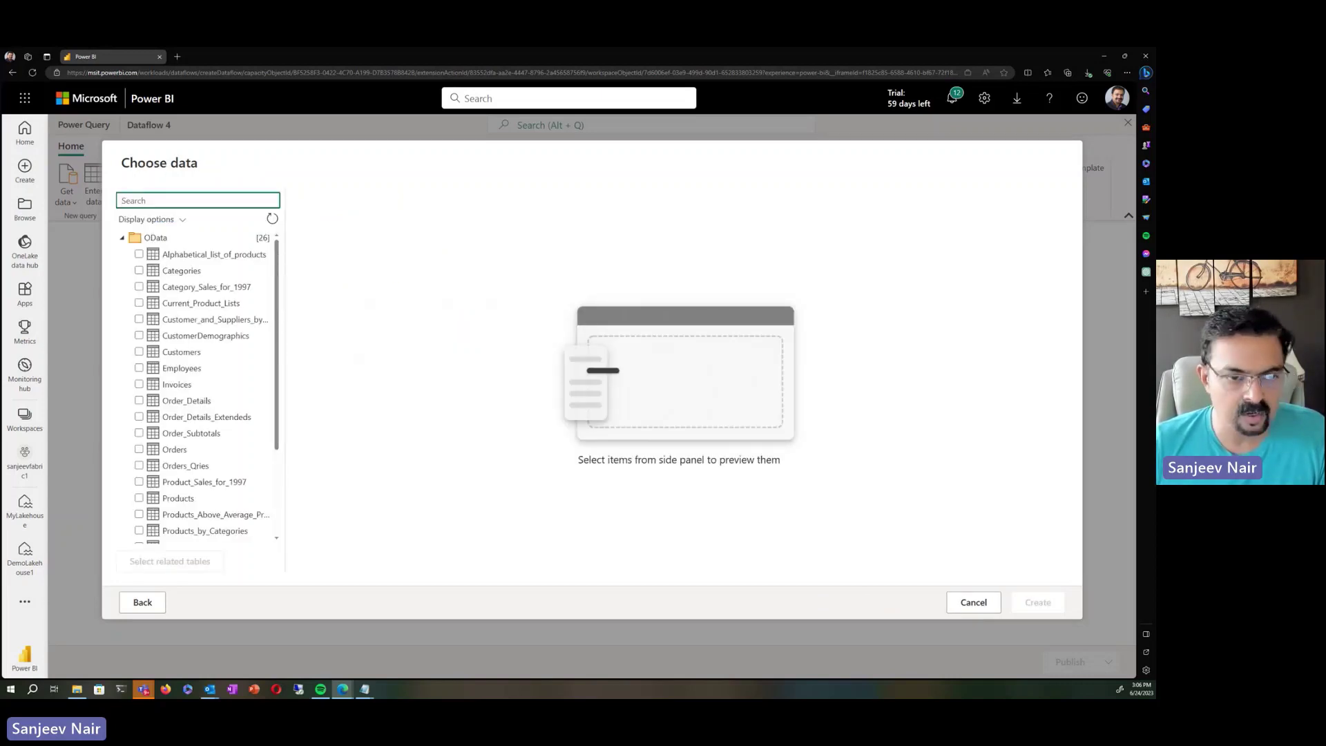
- Choose the Customers and Orders tables from the OData feed and create their queries in the dataflow
left_click(140, 353)
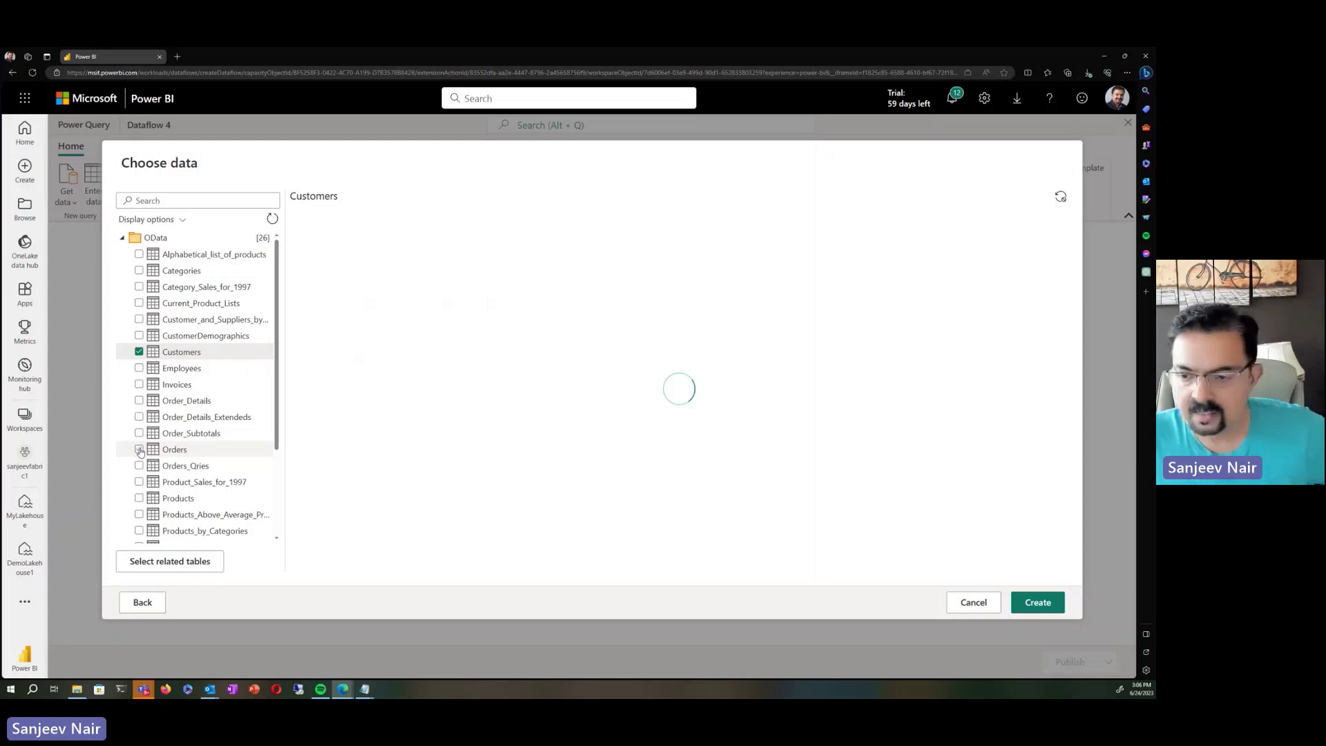
left_click(140, 450)
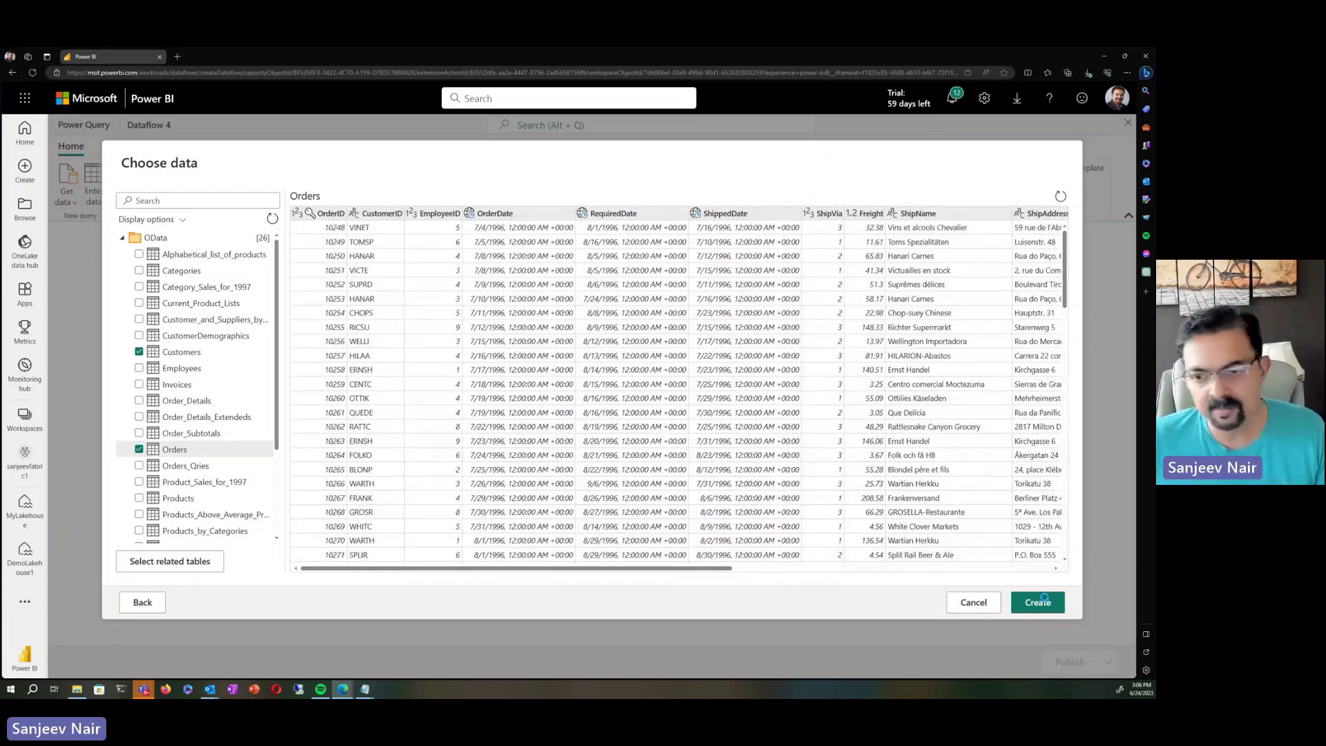
left_click(1038, 601)
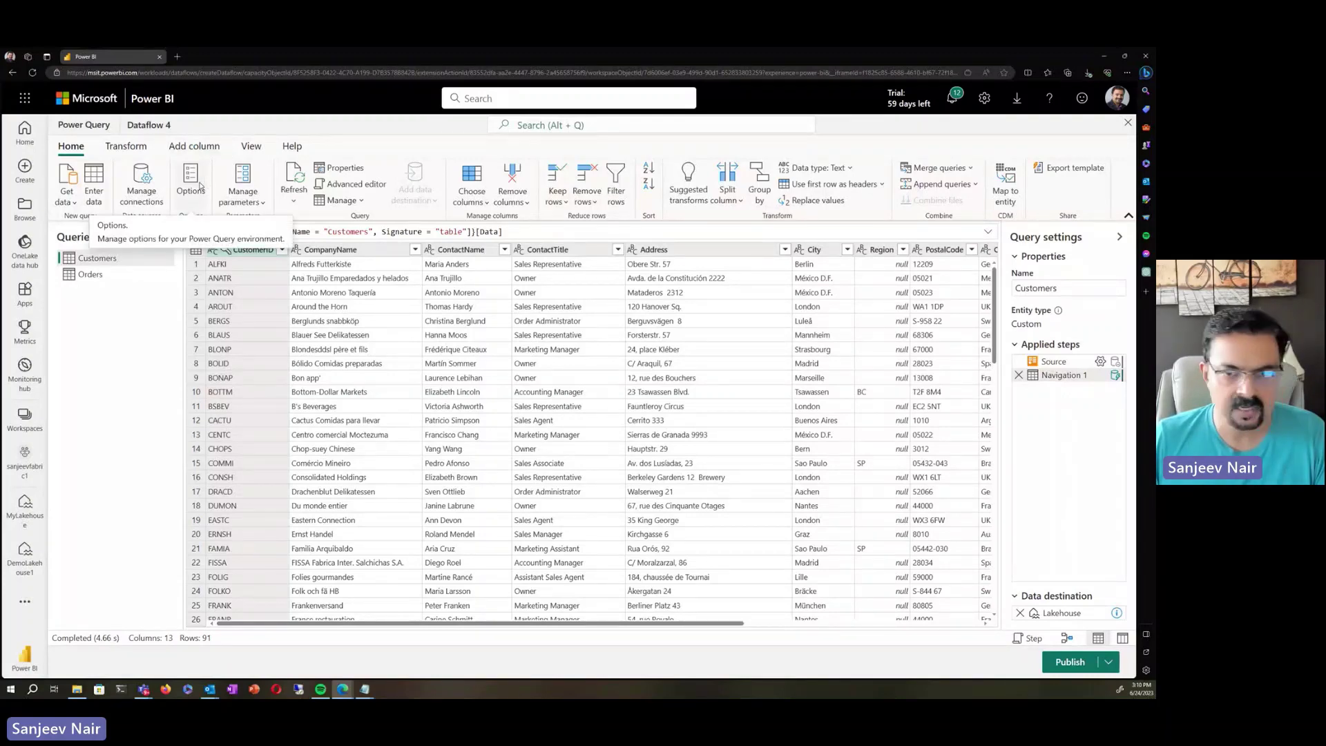
- Enable column profile in the dataflow's global options, including column quality details, value distribution and the column profile in the details pane
left_click(191, 181)
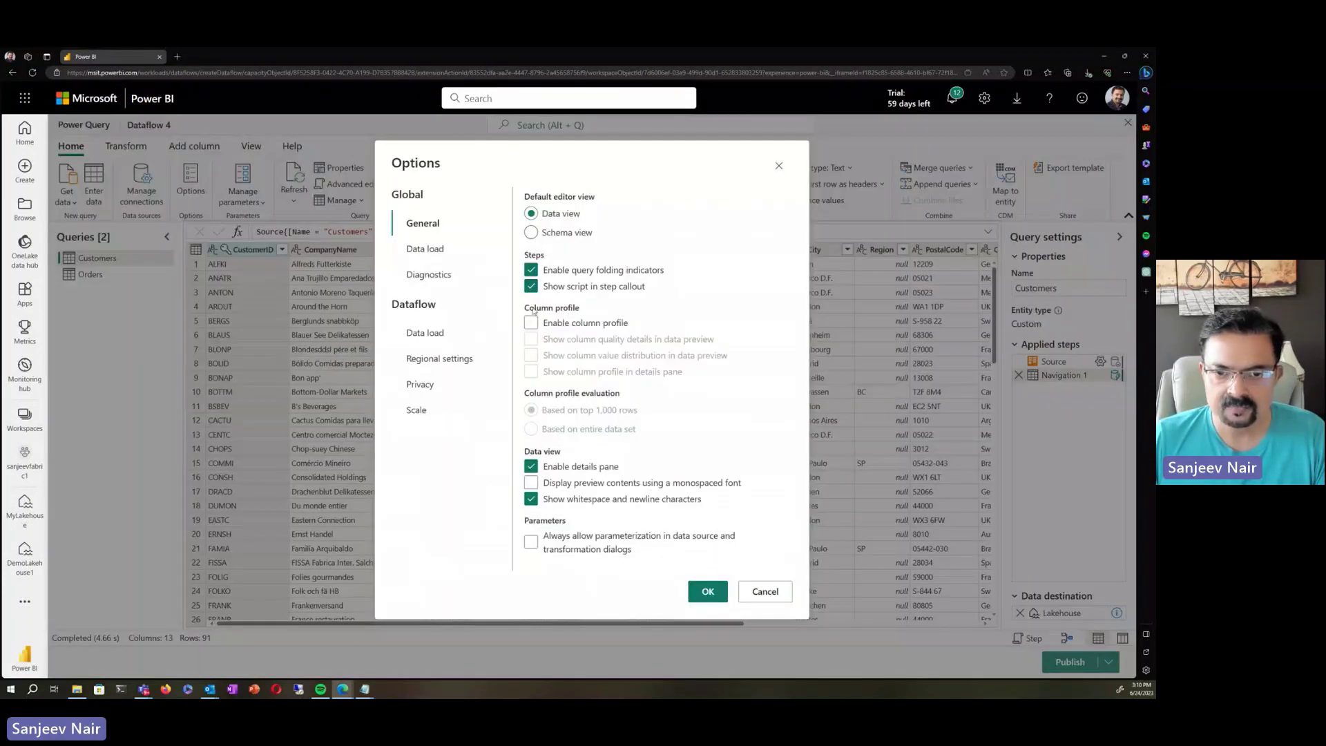
left_click(532, 322)
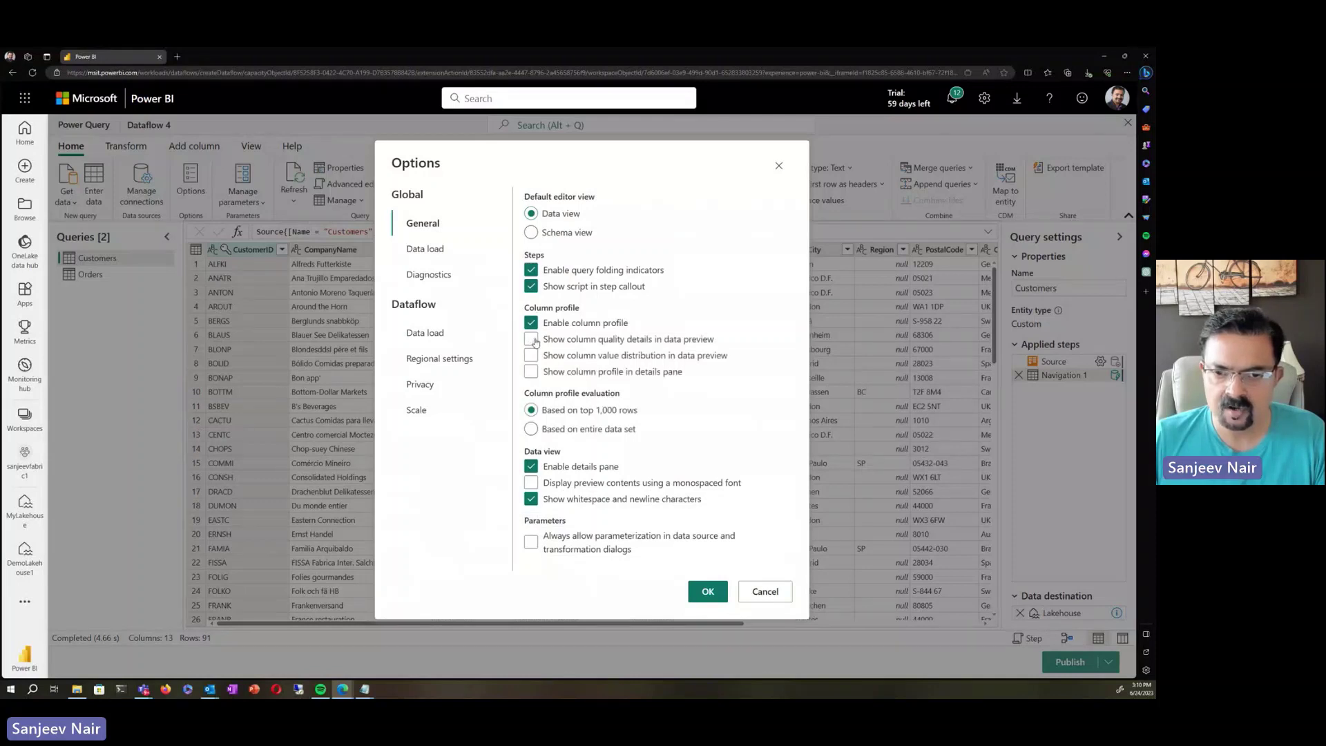
left_click(532, 339)
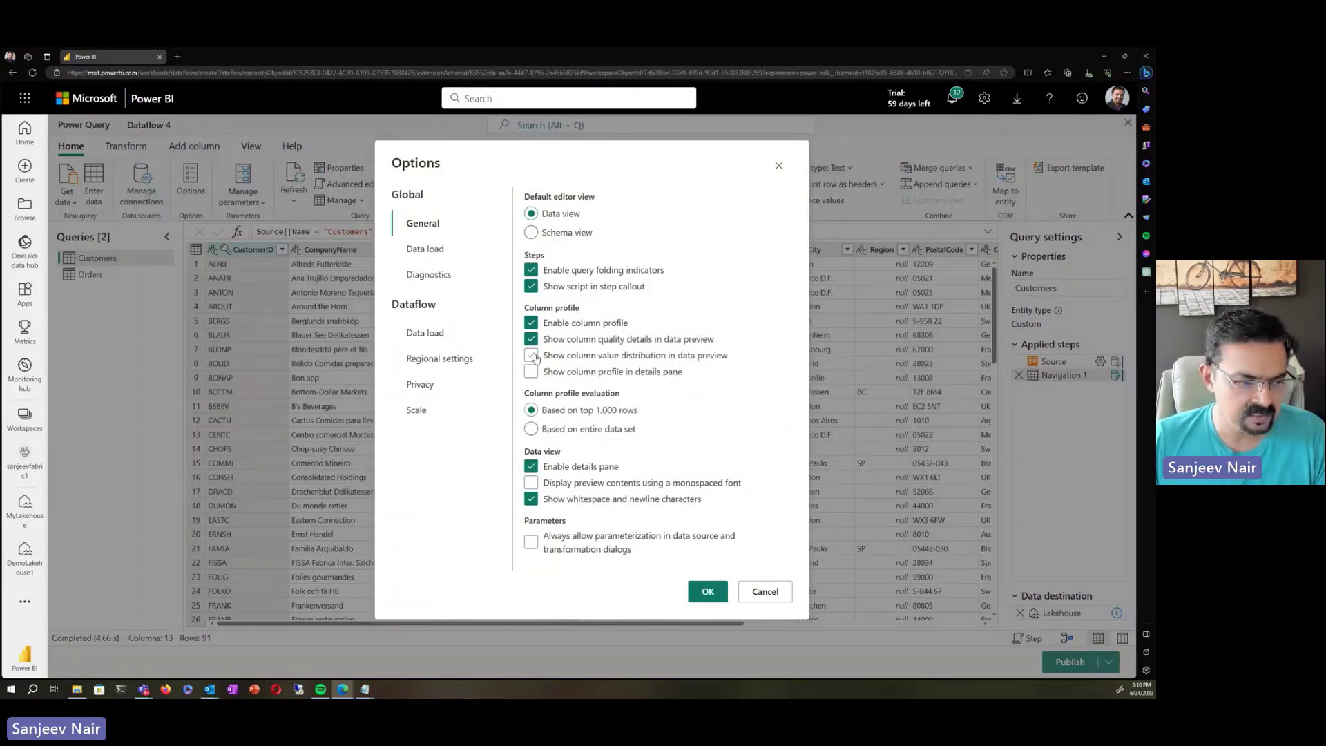
left_click(532, 355)
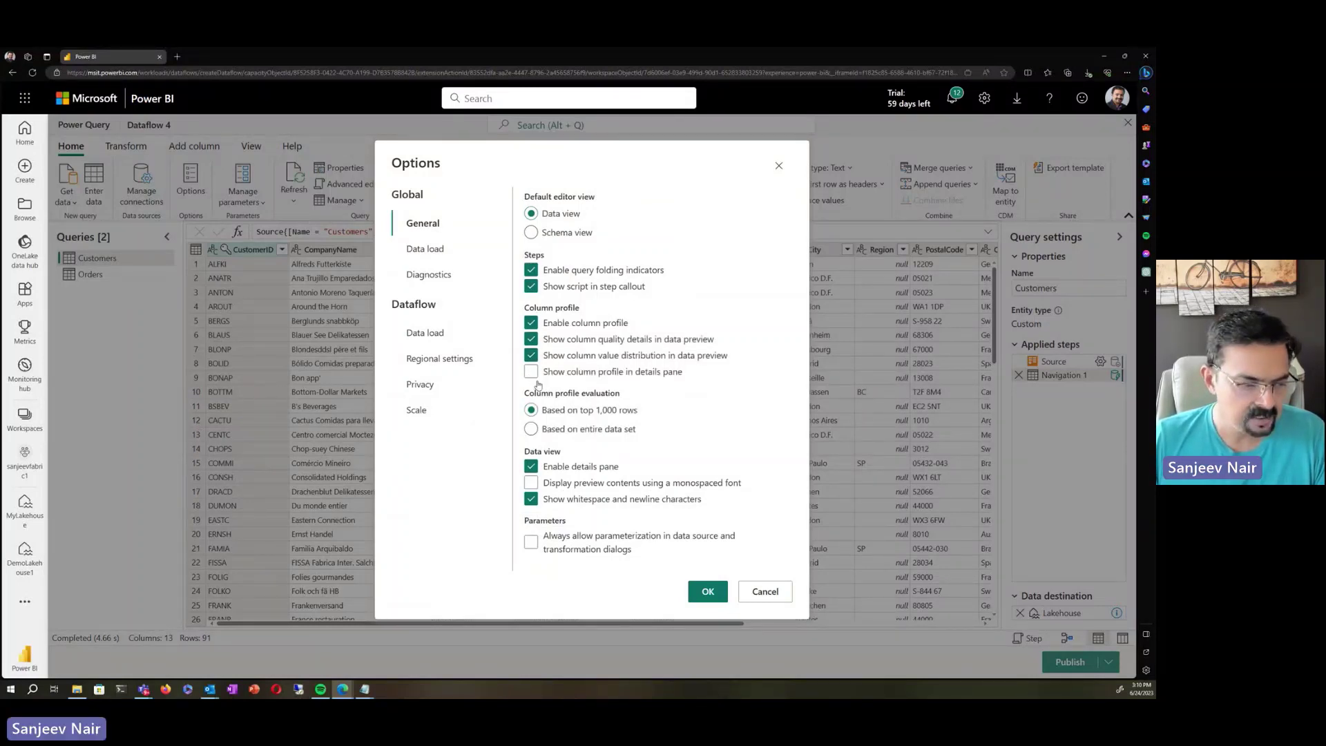
left_click(532, 373)
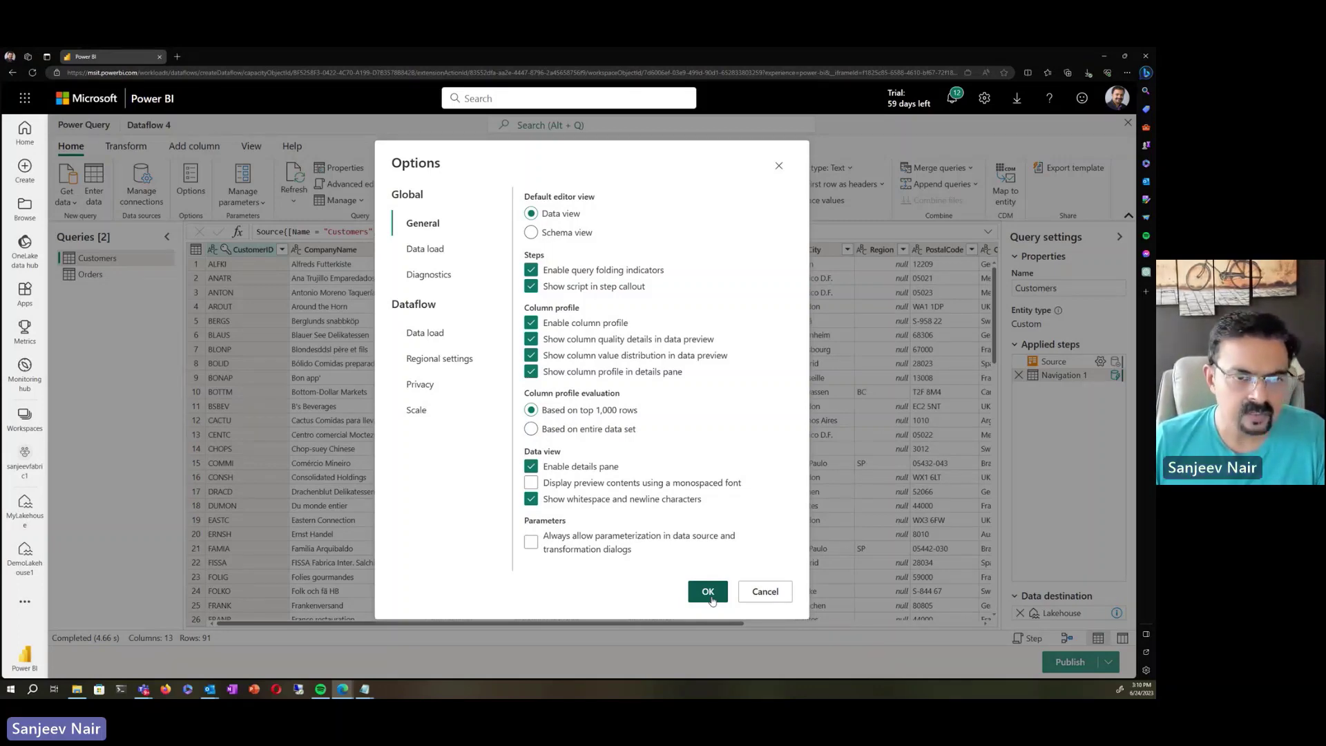
left_click(709, 592)
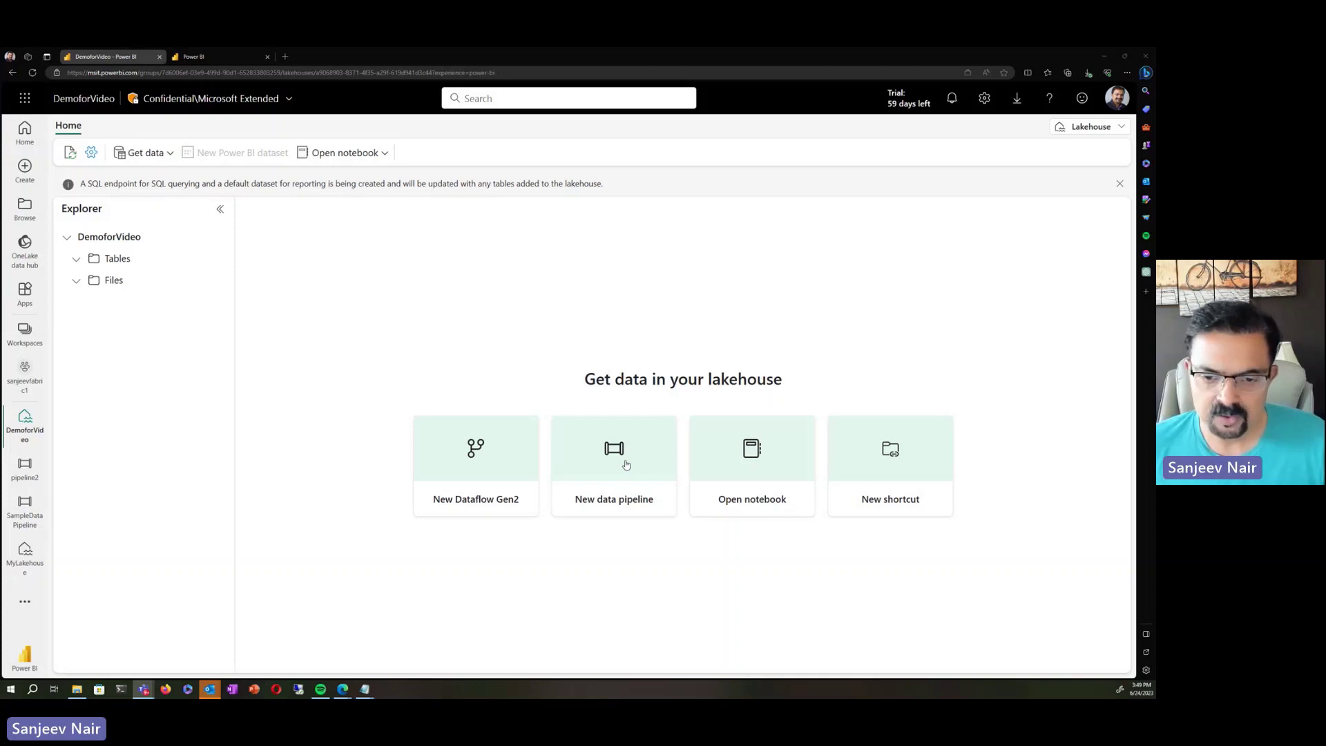
- Create a data pipeline named pipeline3 from the DemoforVideo lakehouse and cancel the copy assistant after viewing its data sources
left_click(626, 464)
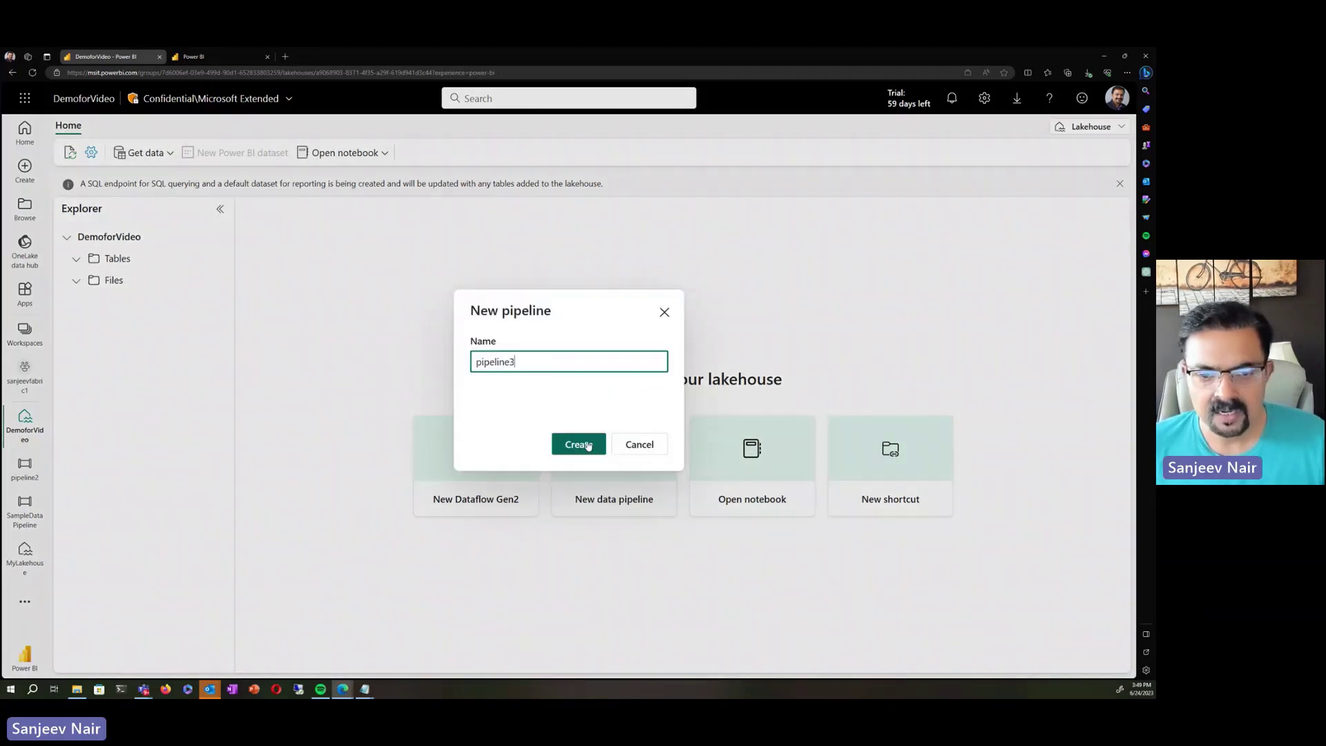
left_click(588, 445)
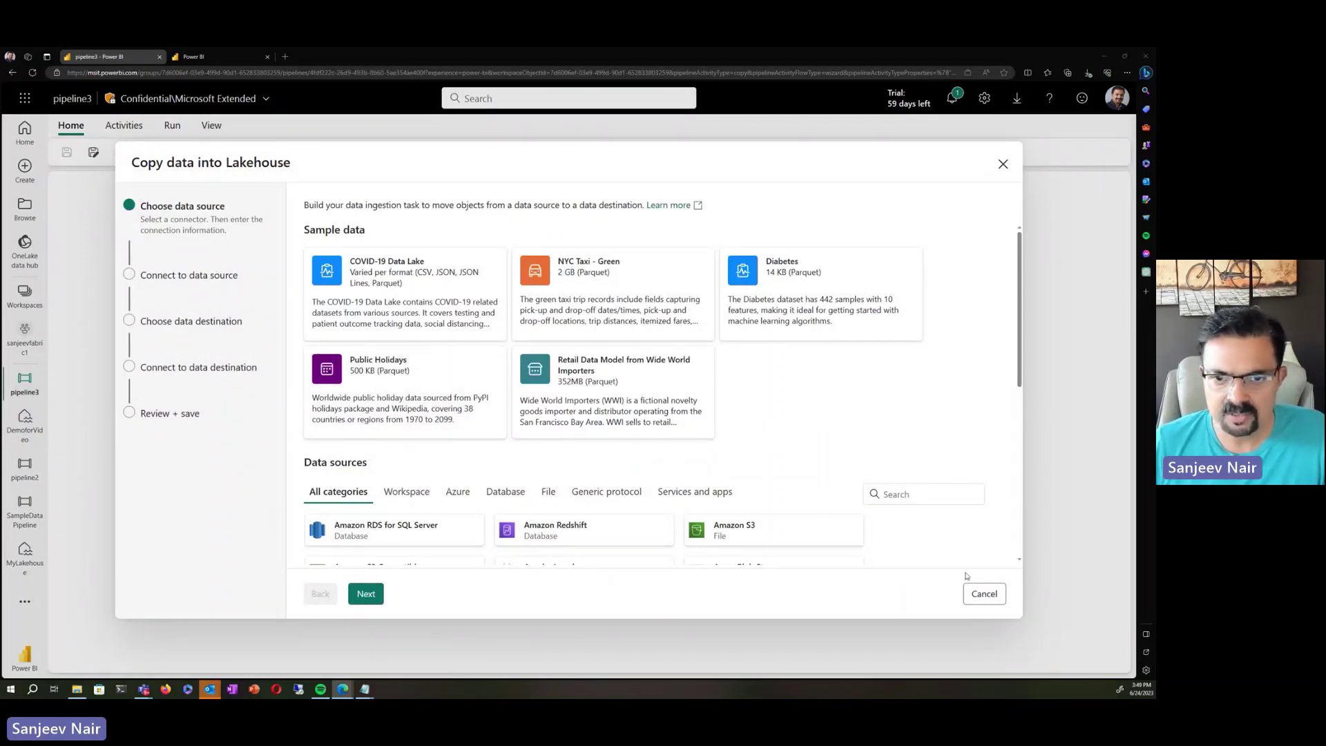
left_click(990, 597)
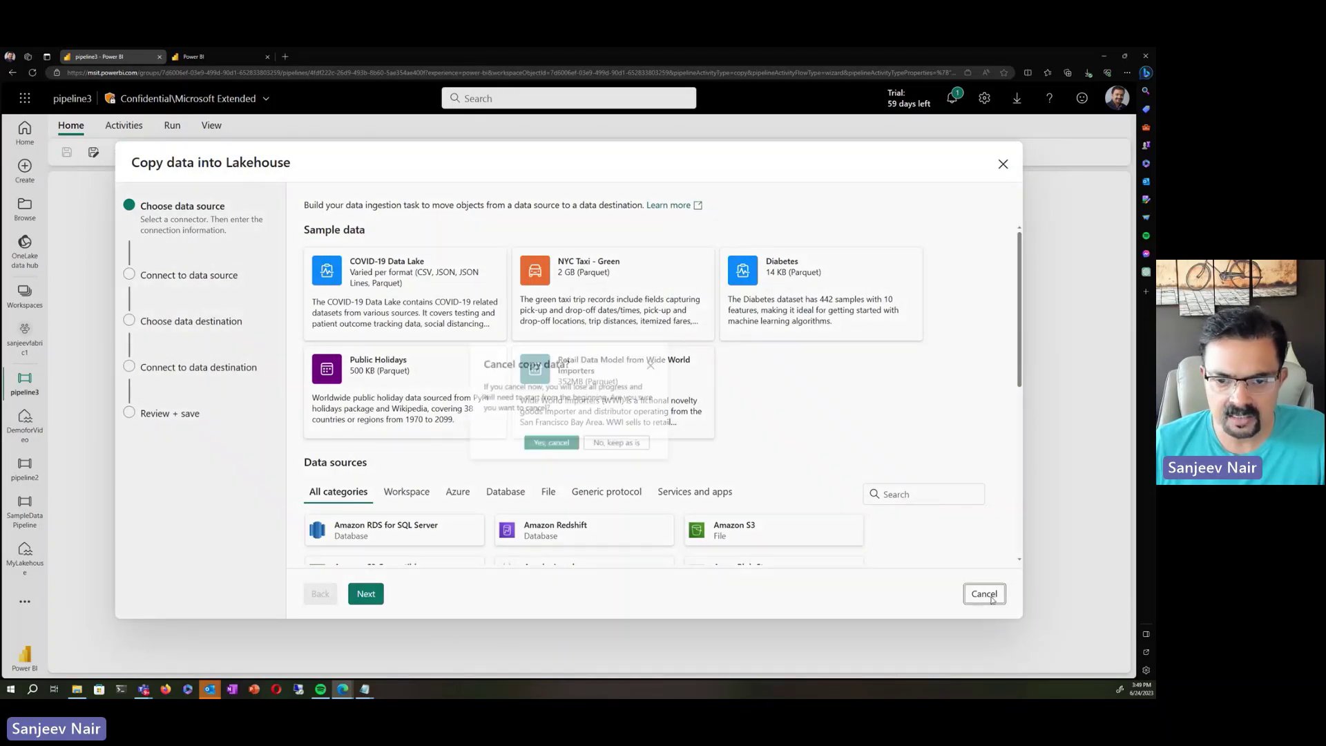
scroll(793, 465, "down", 3)
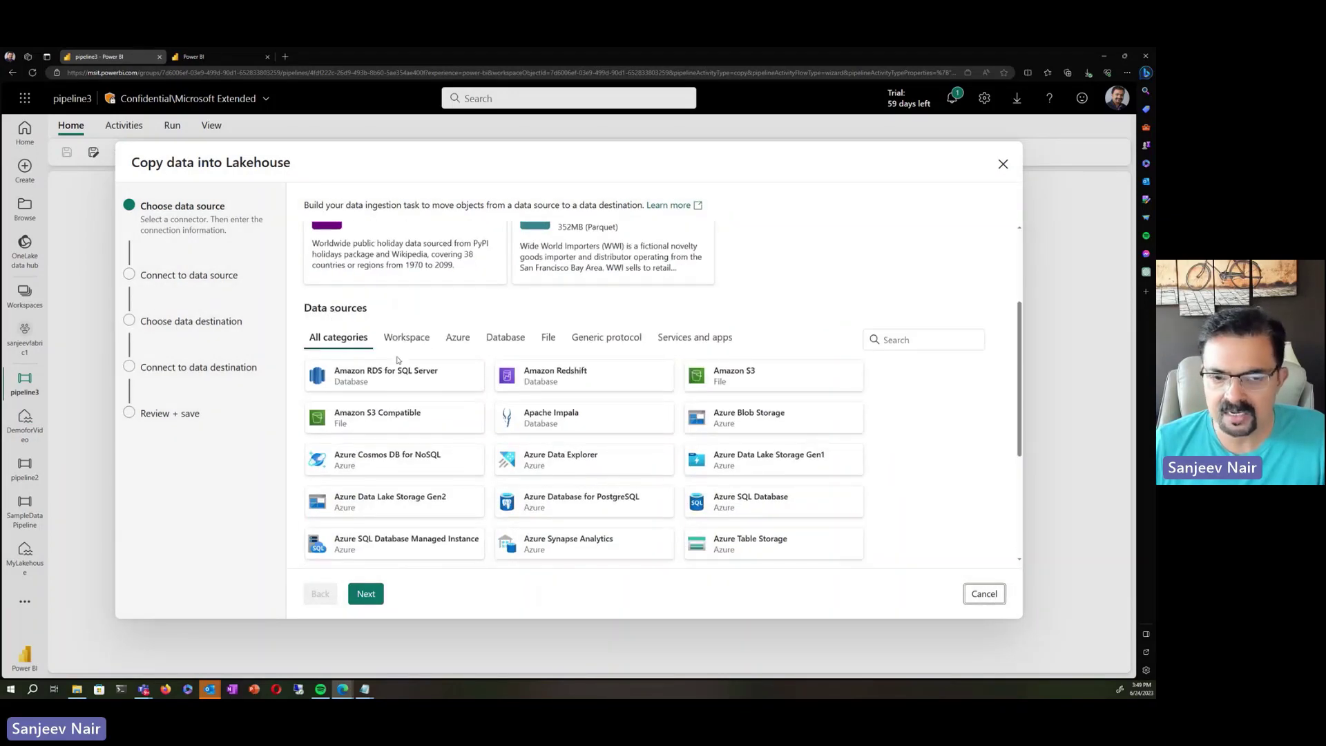
left_click(998, 600)
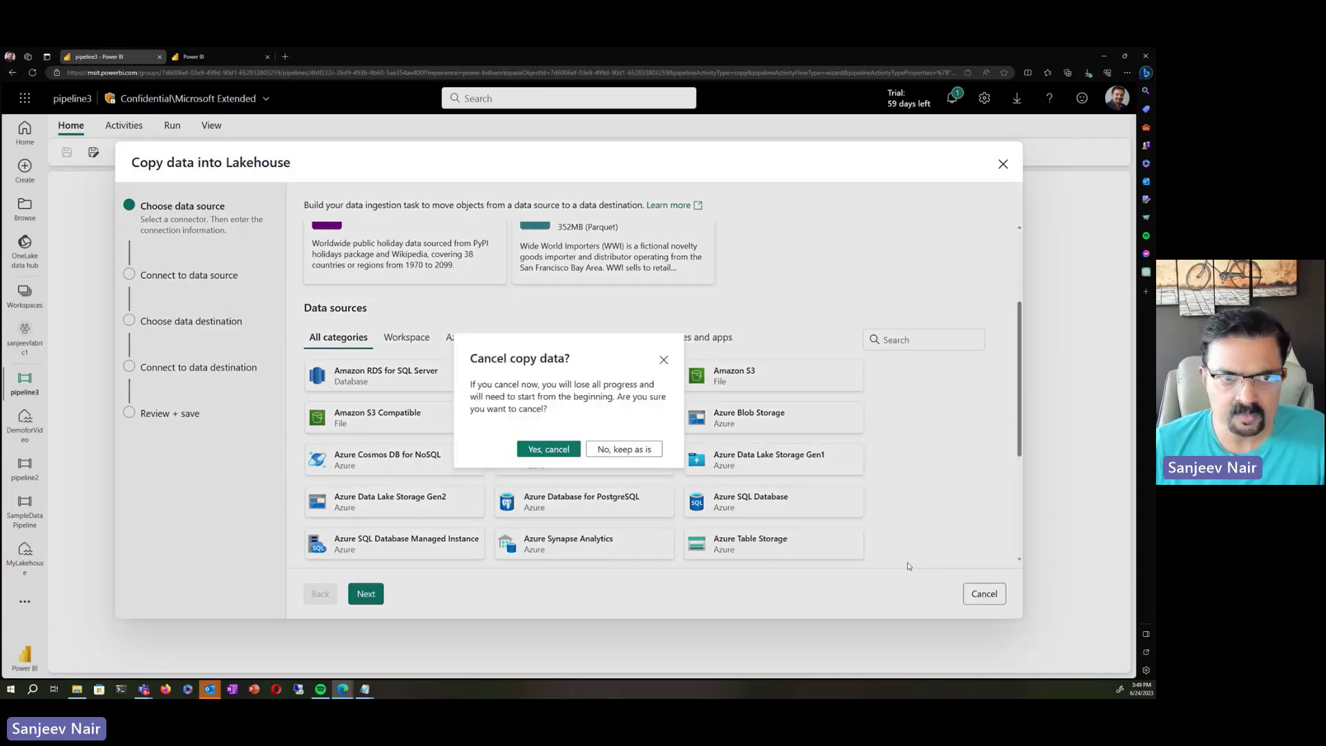
left_click(550, 449)
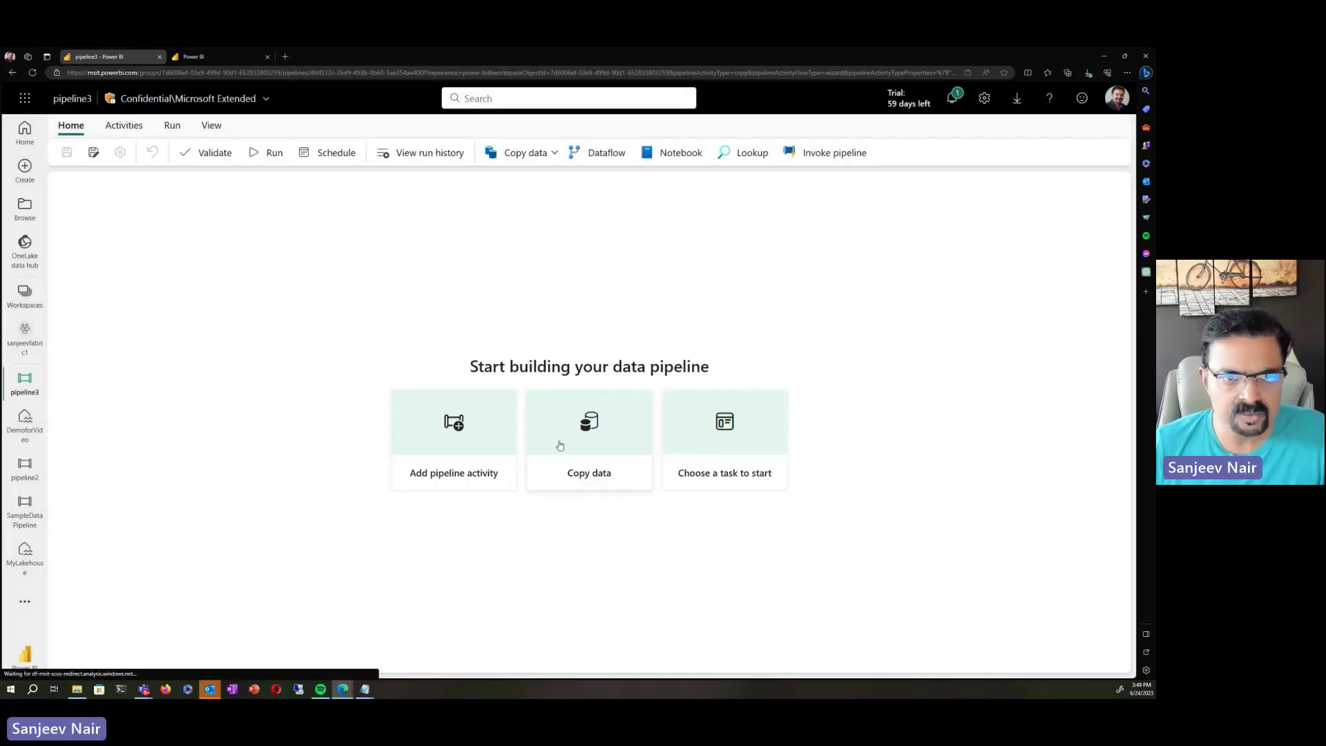
- Add a Copy data activity to the pipeline canvas and bring up its source settings
left_click(505, 156)
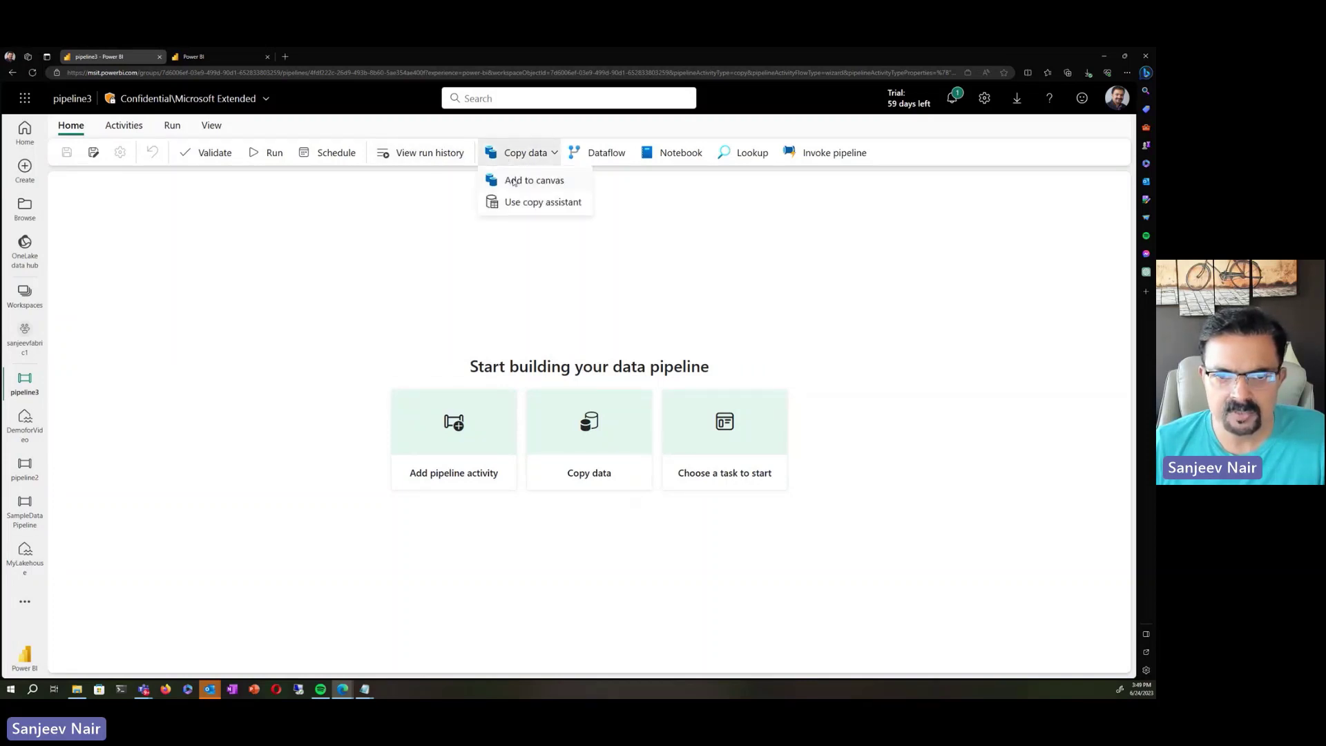
left_click(514, 182)
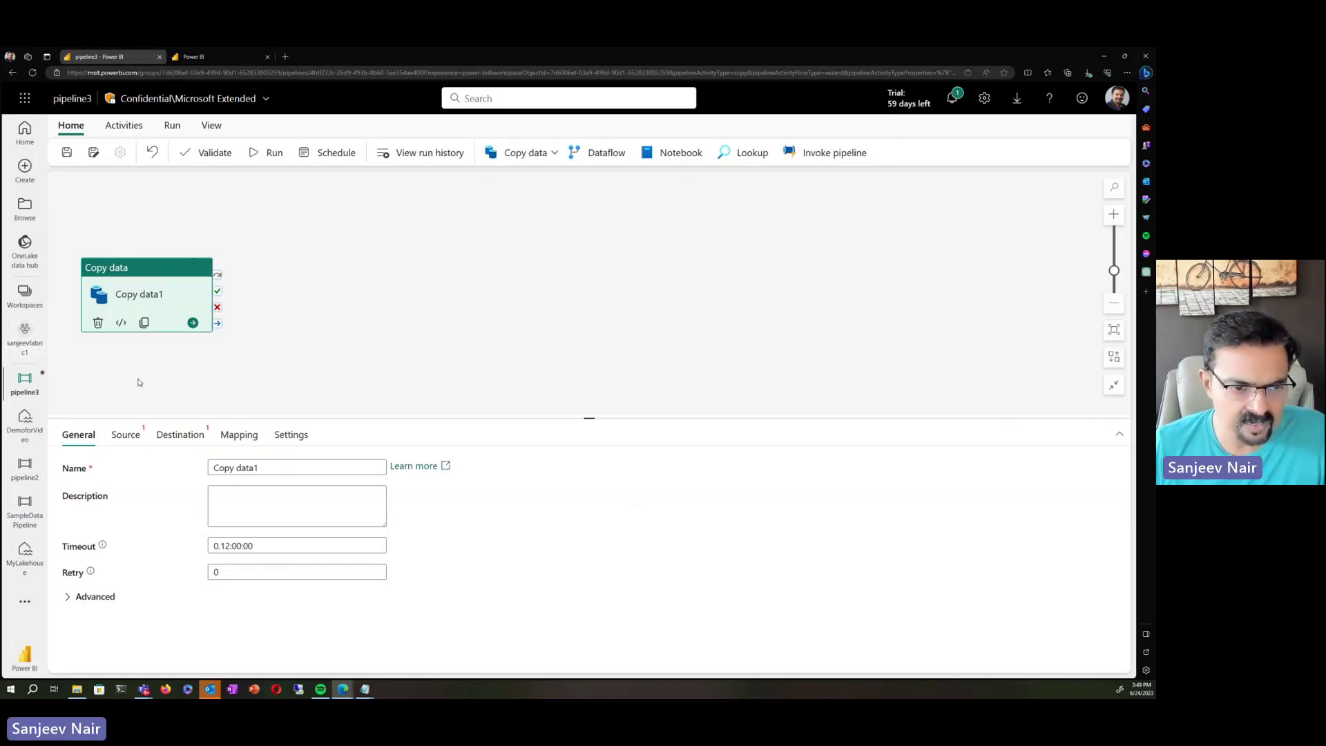
left_click(125, 435)
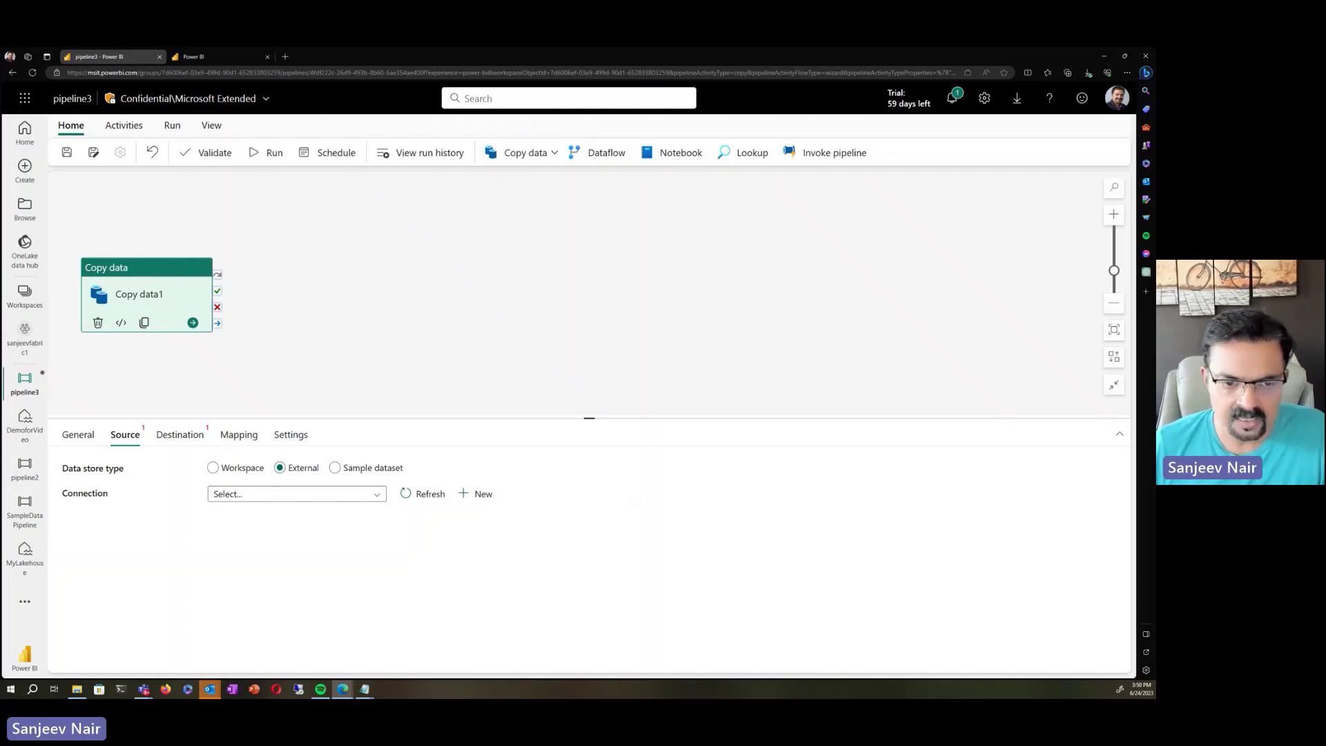
left_click(491, 496)
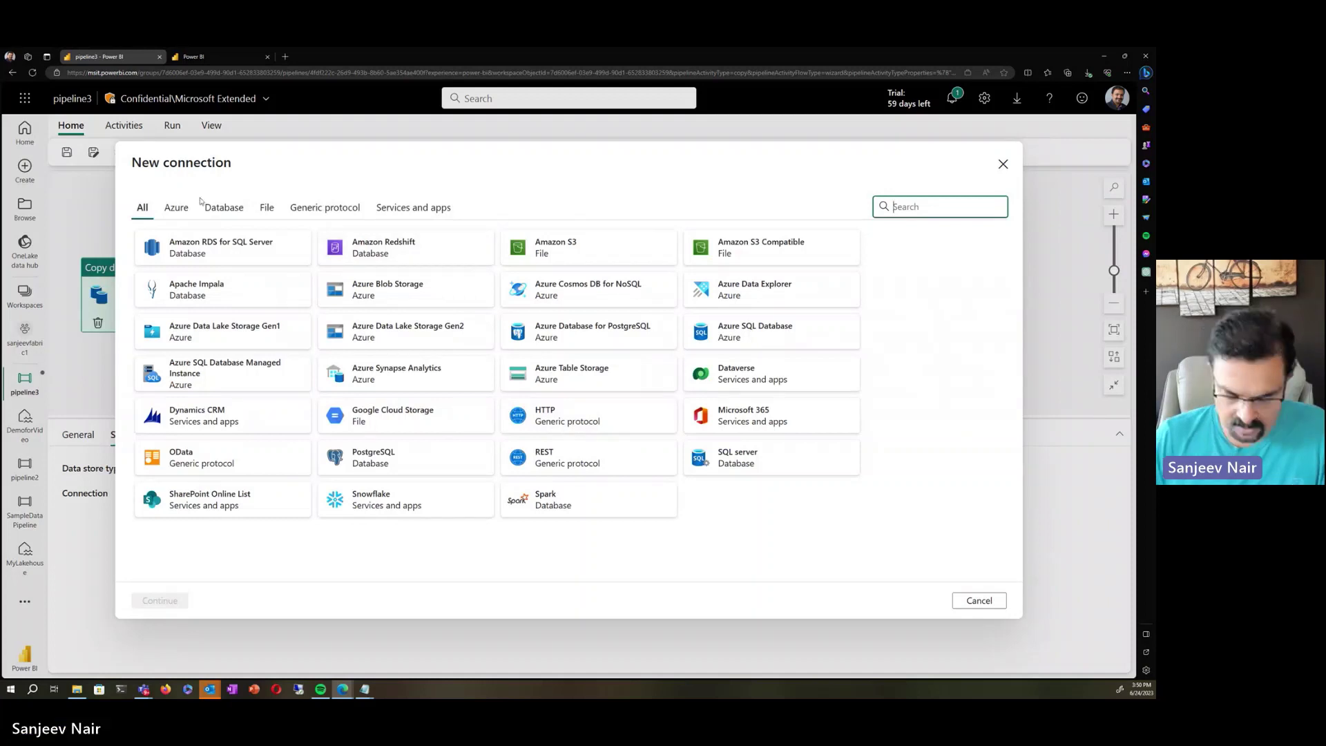
type("blob")
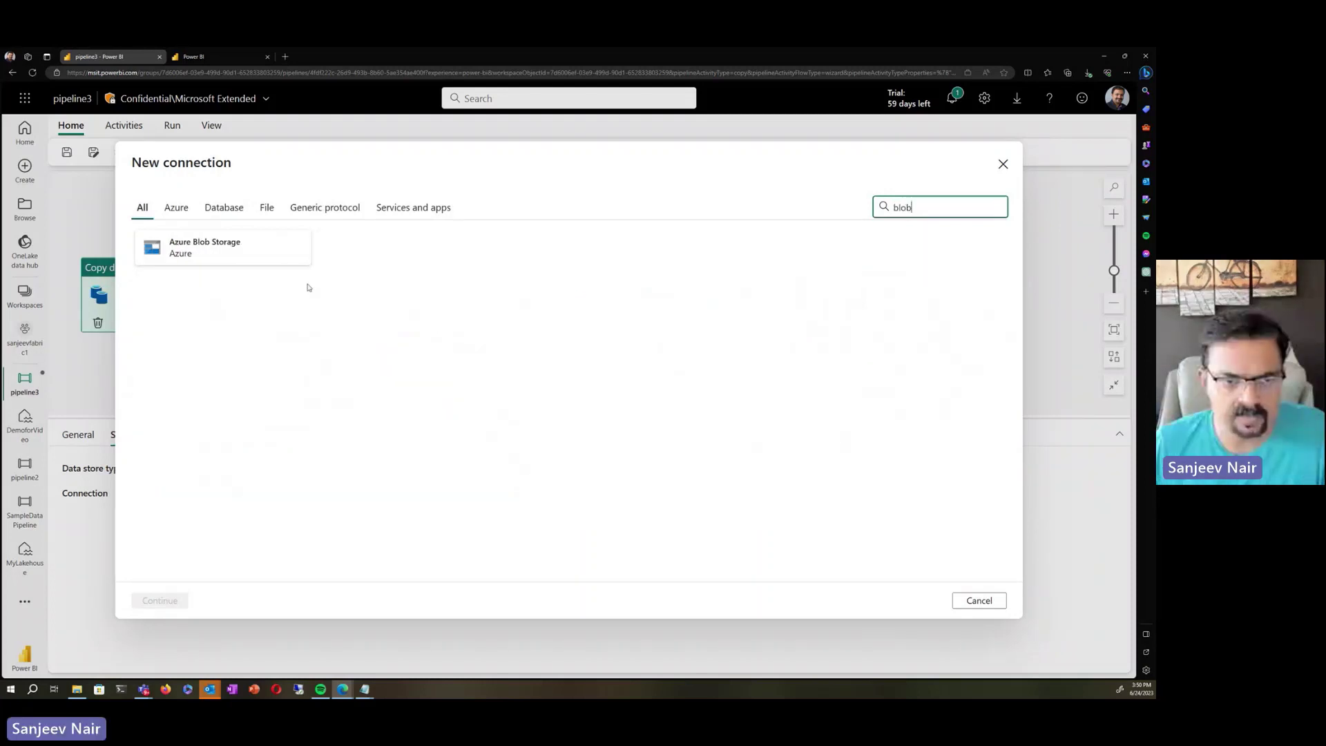
left_click(266, 267)
left_click(160, 600)
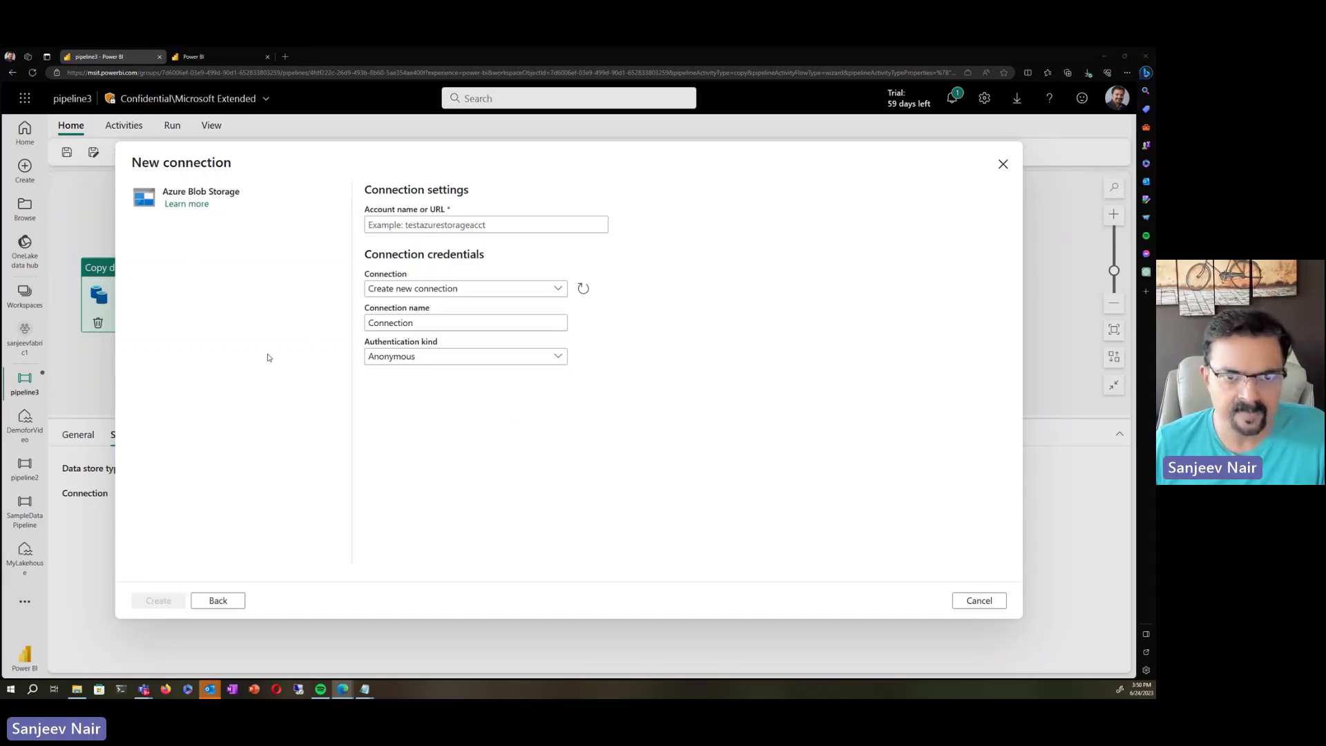
left_click(407, 229)
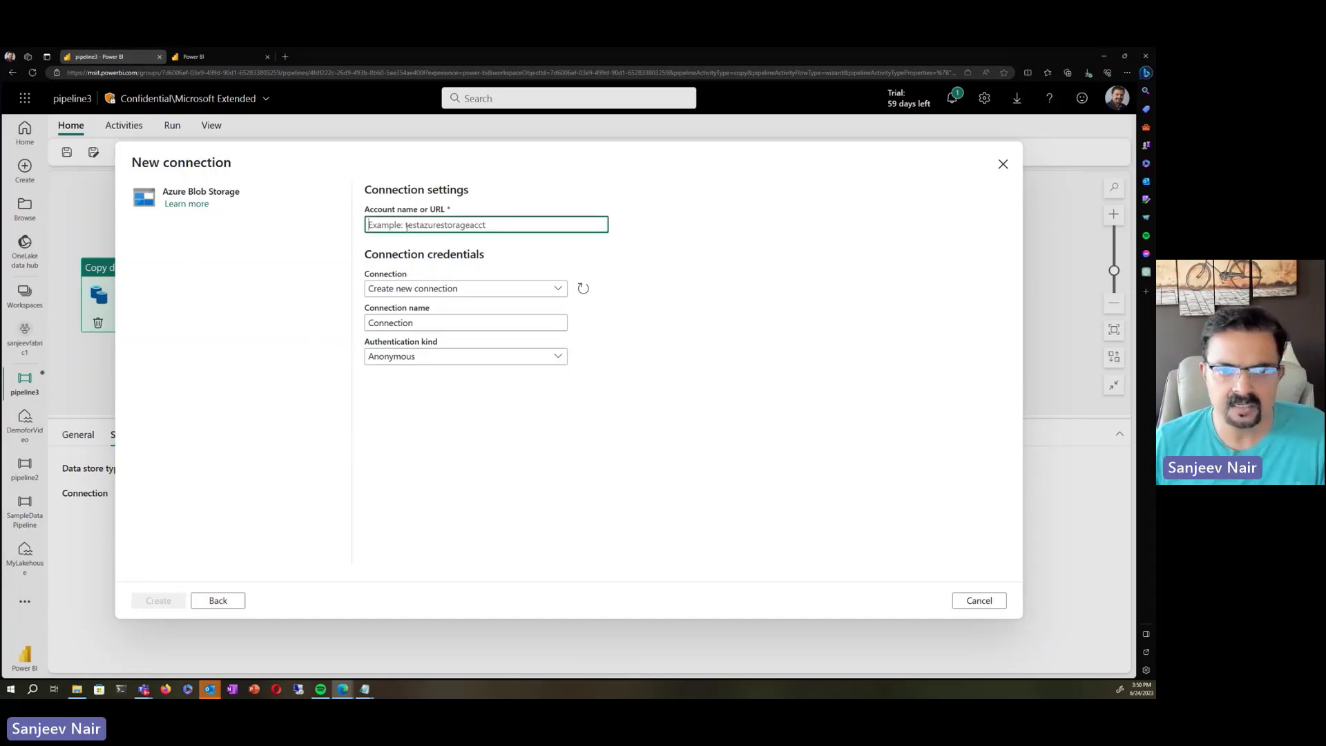
key("ctrl+v")
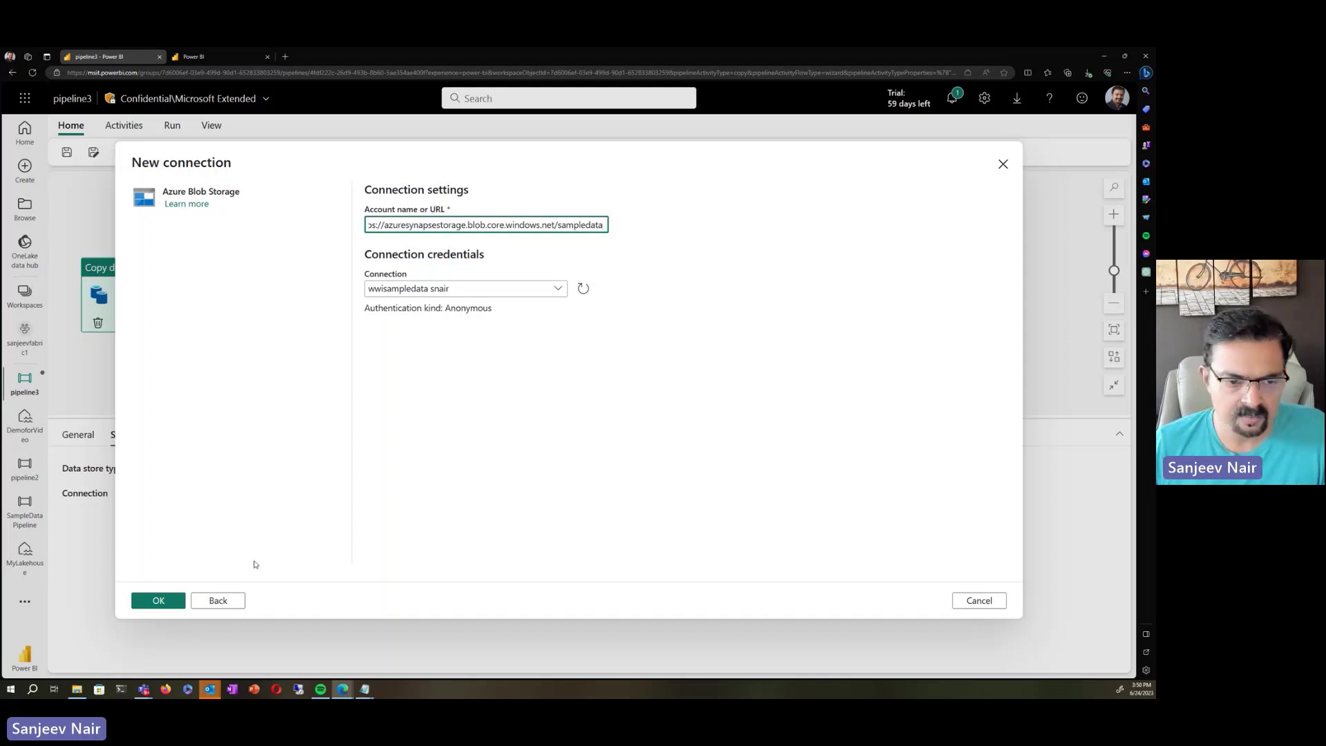
left_click(158, 601)
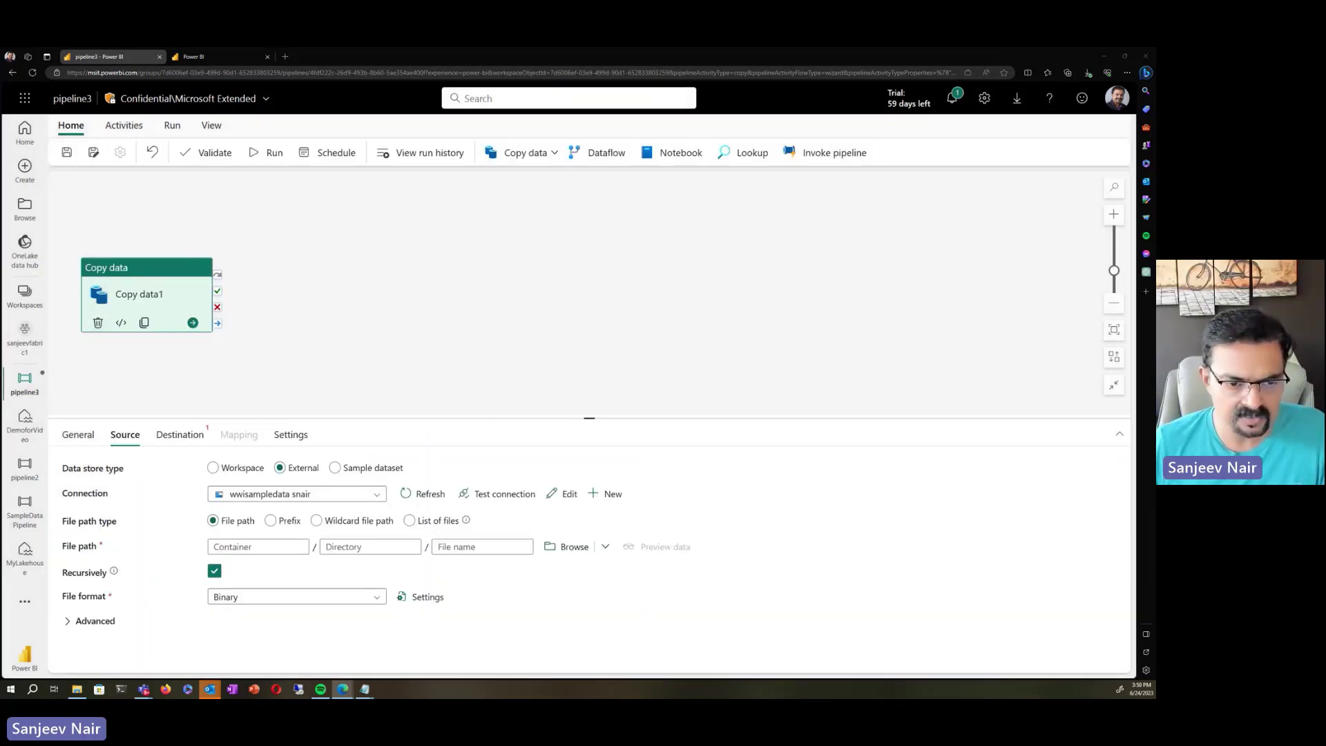
- Set the source file path to container sampledata, directory starting with WideWorldImportersDW and file name parquet
left_click(274, 550)
type("sampledata")
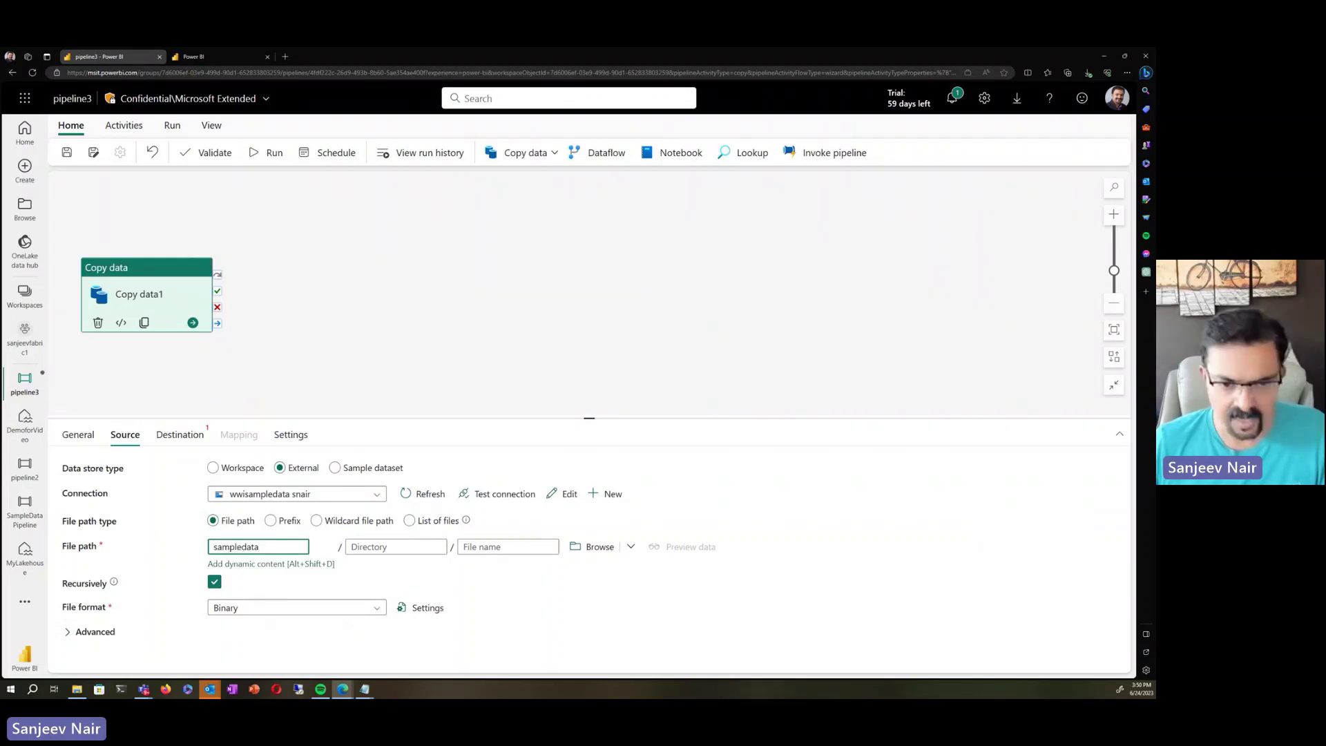
left_click(346, 553)
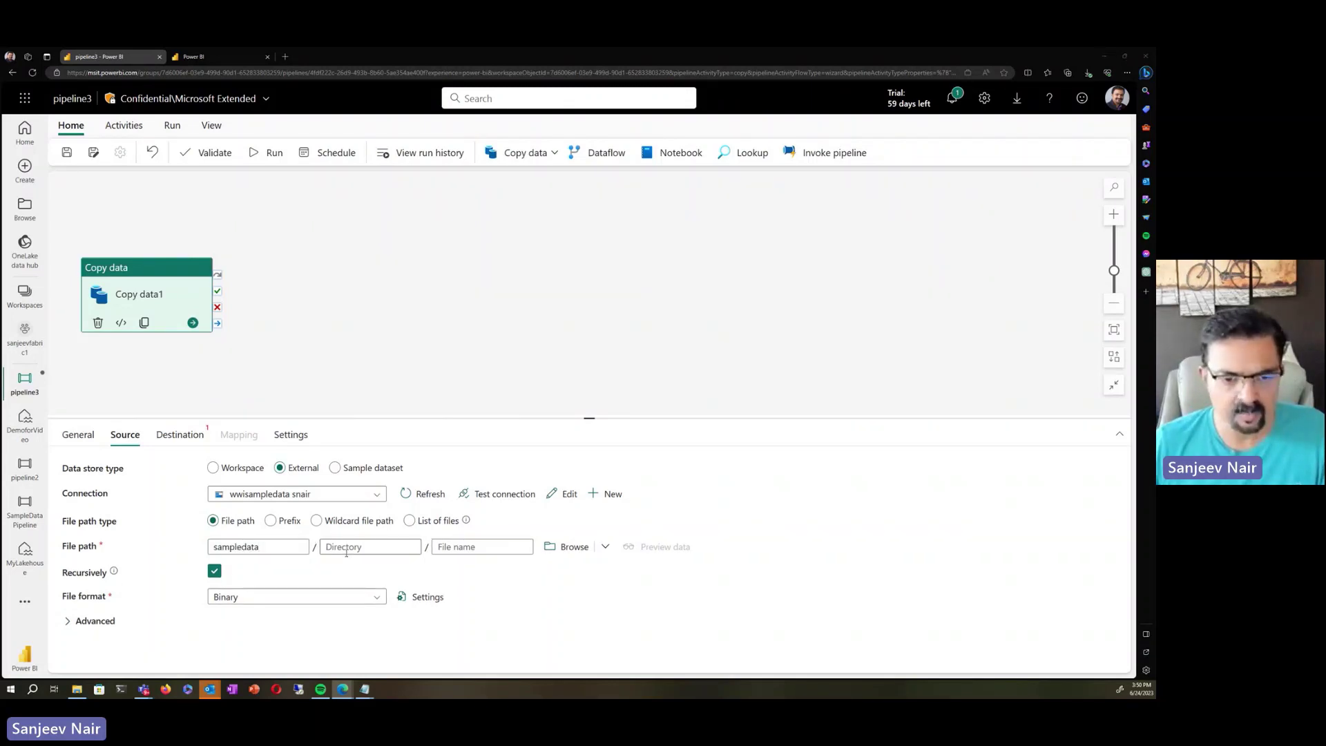
left_click(346, 552)
type("WideWorldImportersDW")
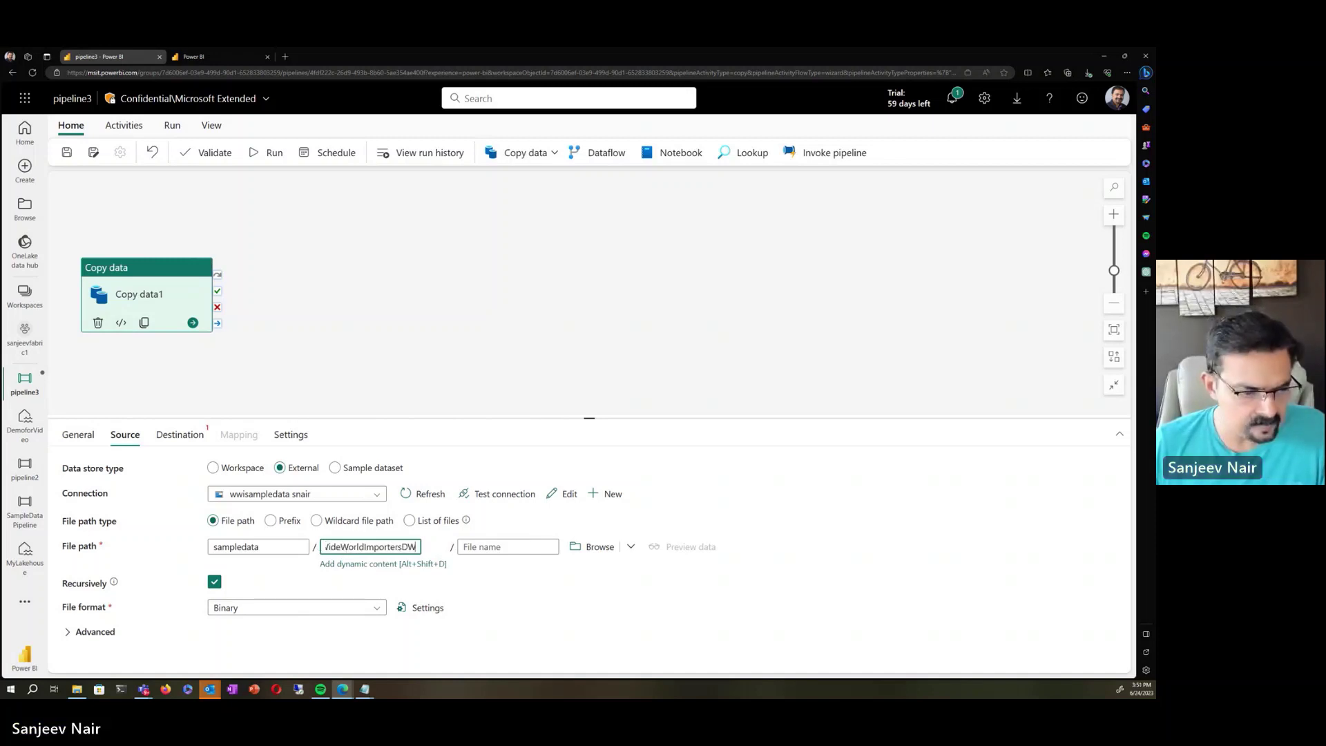
left_click(135, 653)
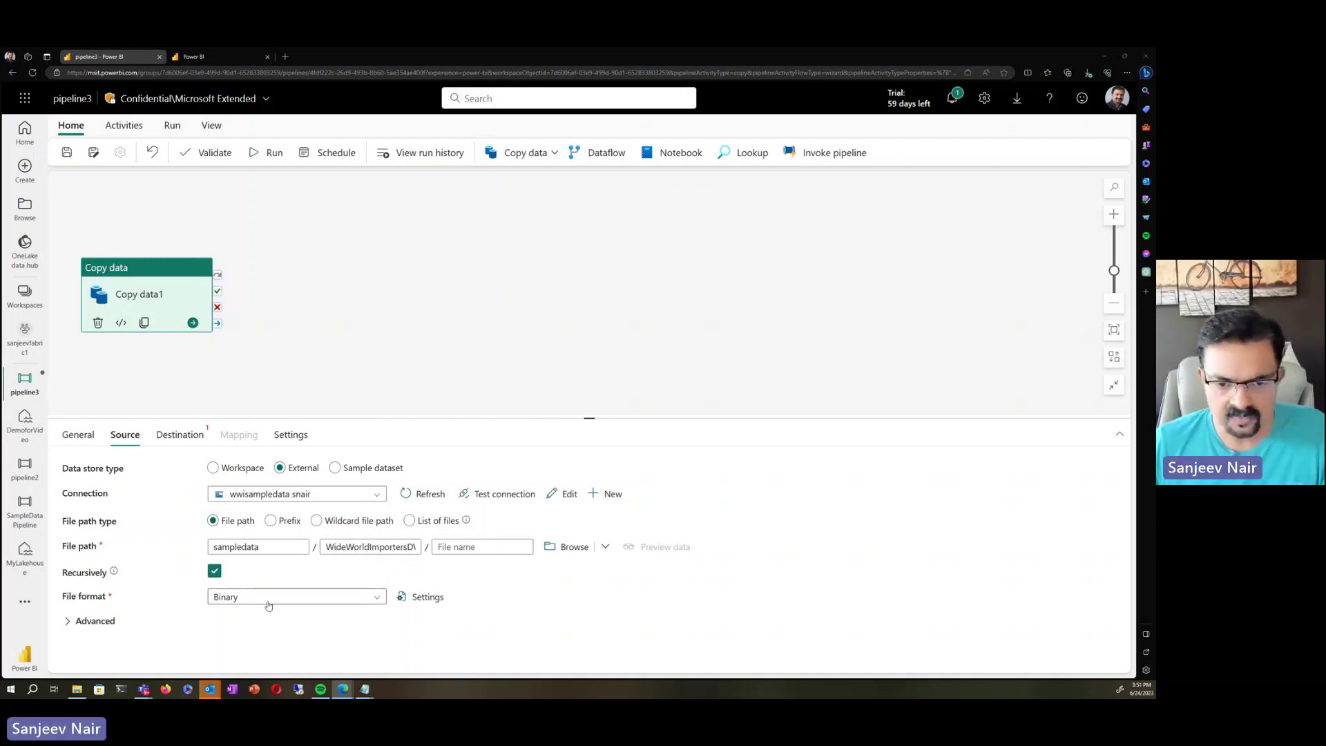
left_click(442, 521)
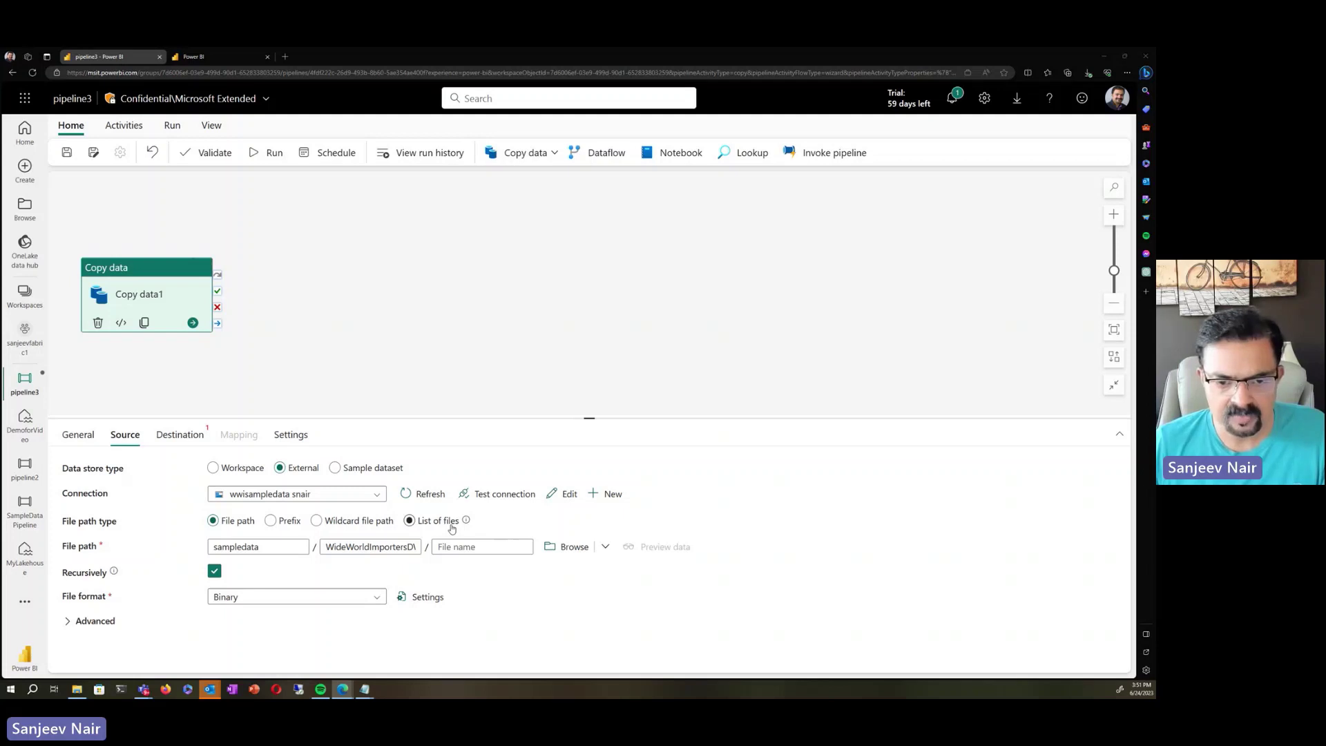
left_click(476, 546)
type("parquet")
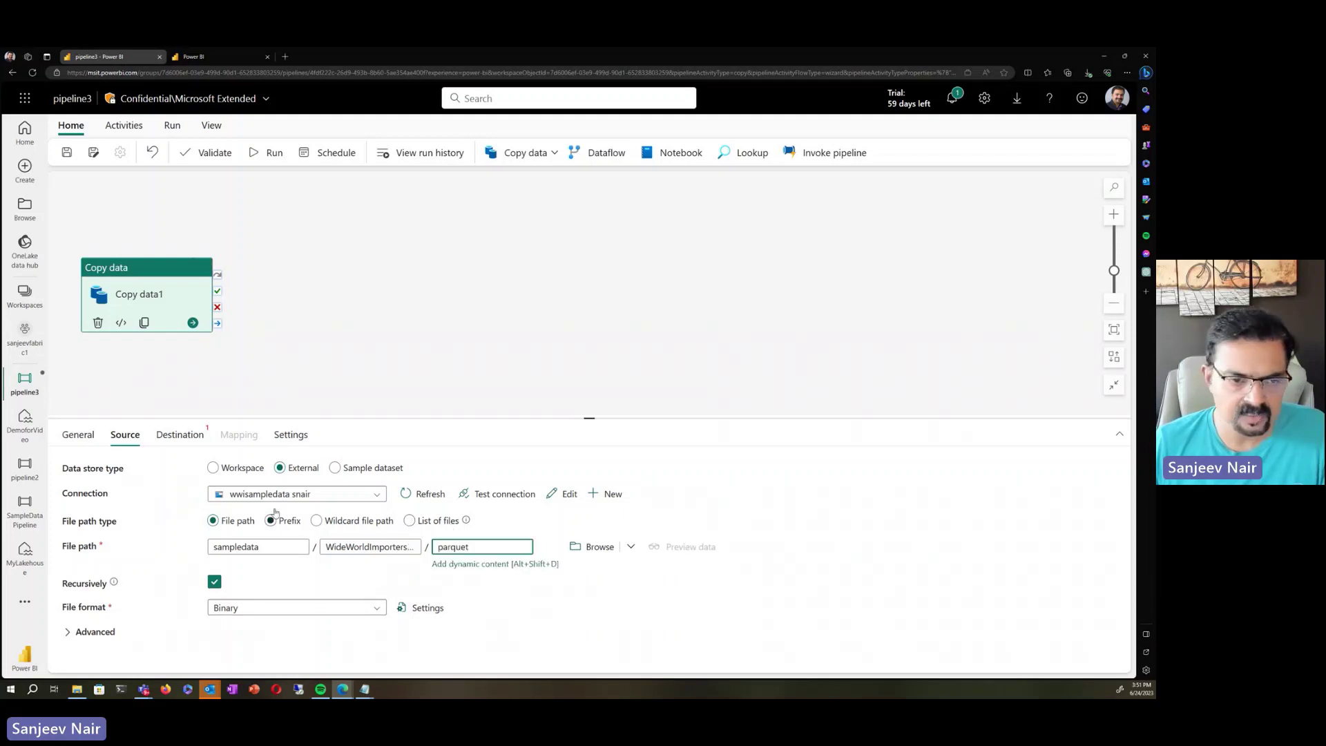
- Set the copy activity's destination to the DemoforVideo lakehouse, with Files as root folder and wwi-raw-data as directory
left_click(177, 435)
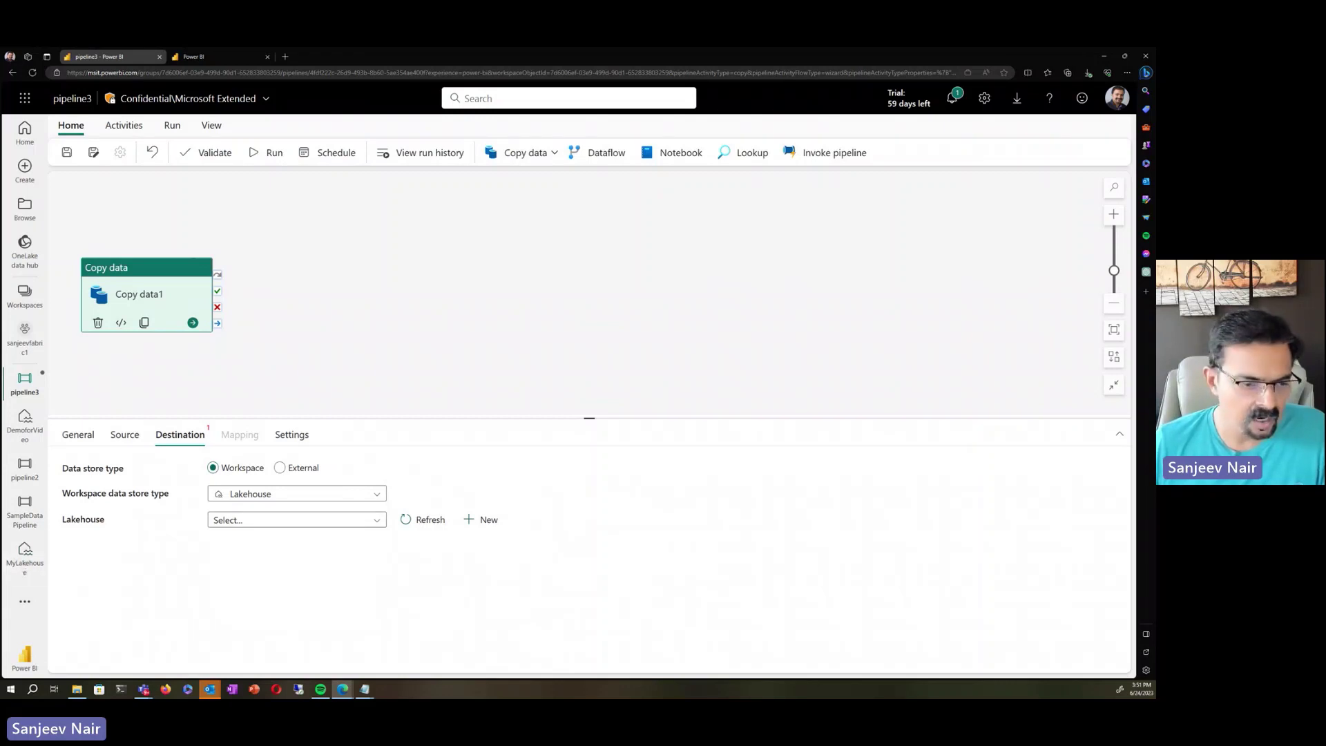
left_click(368, 525)
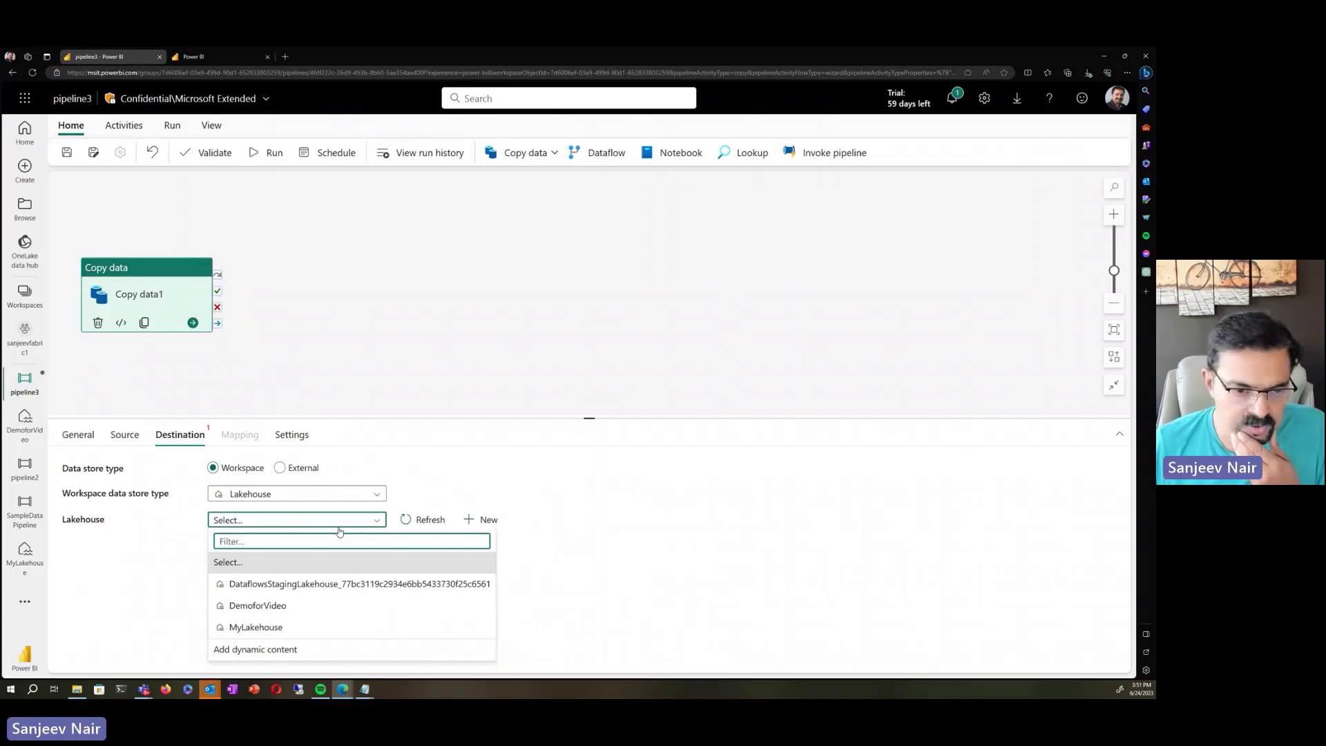
left_click(252, 606)
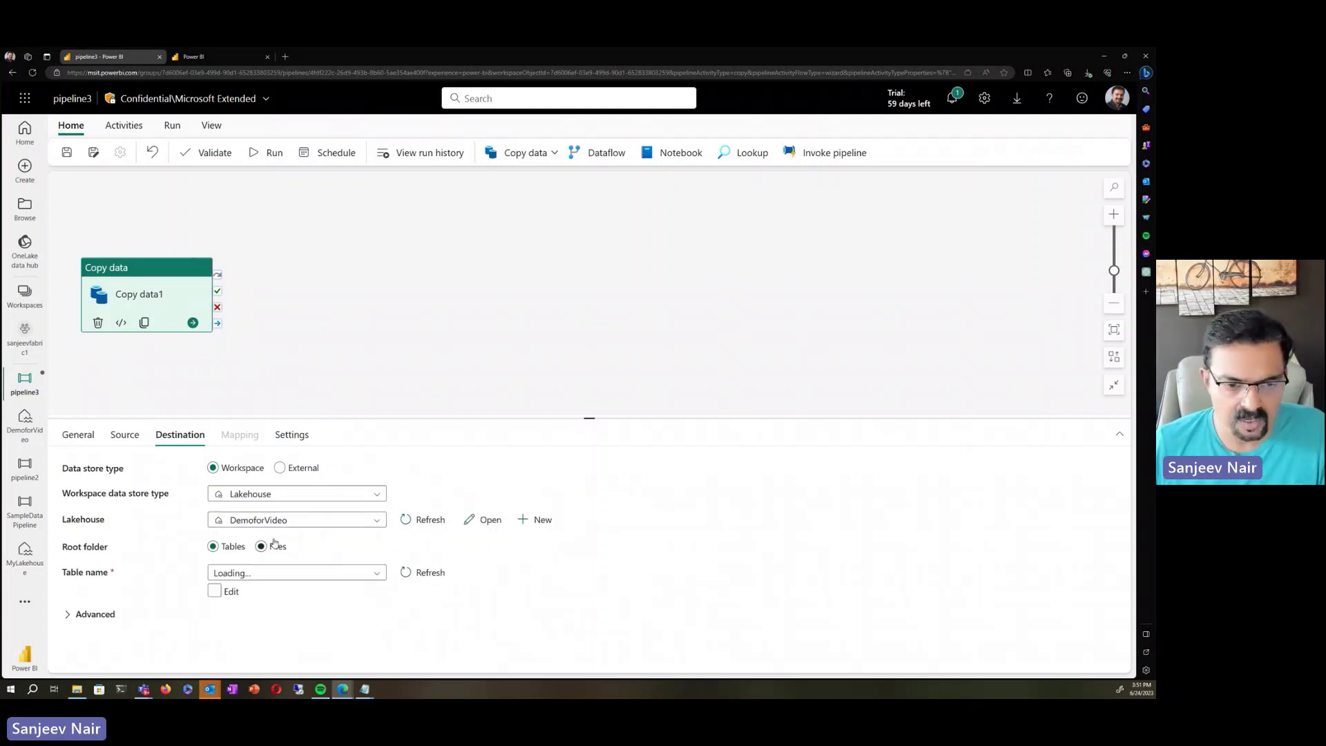
left_click(262, 547)
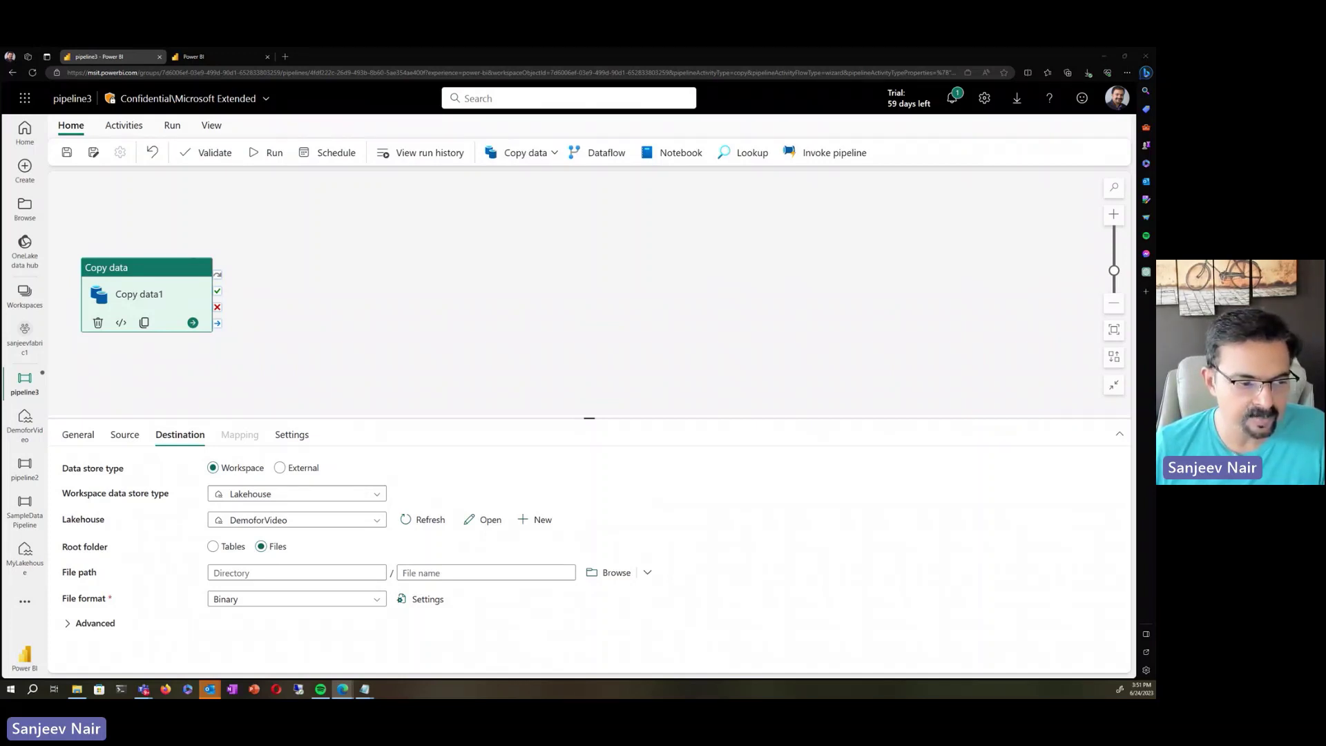
left_click(278, 572)
type("wwi-raw-data")
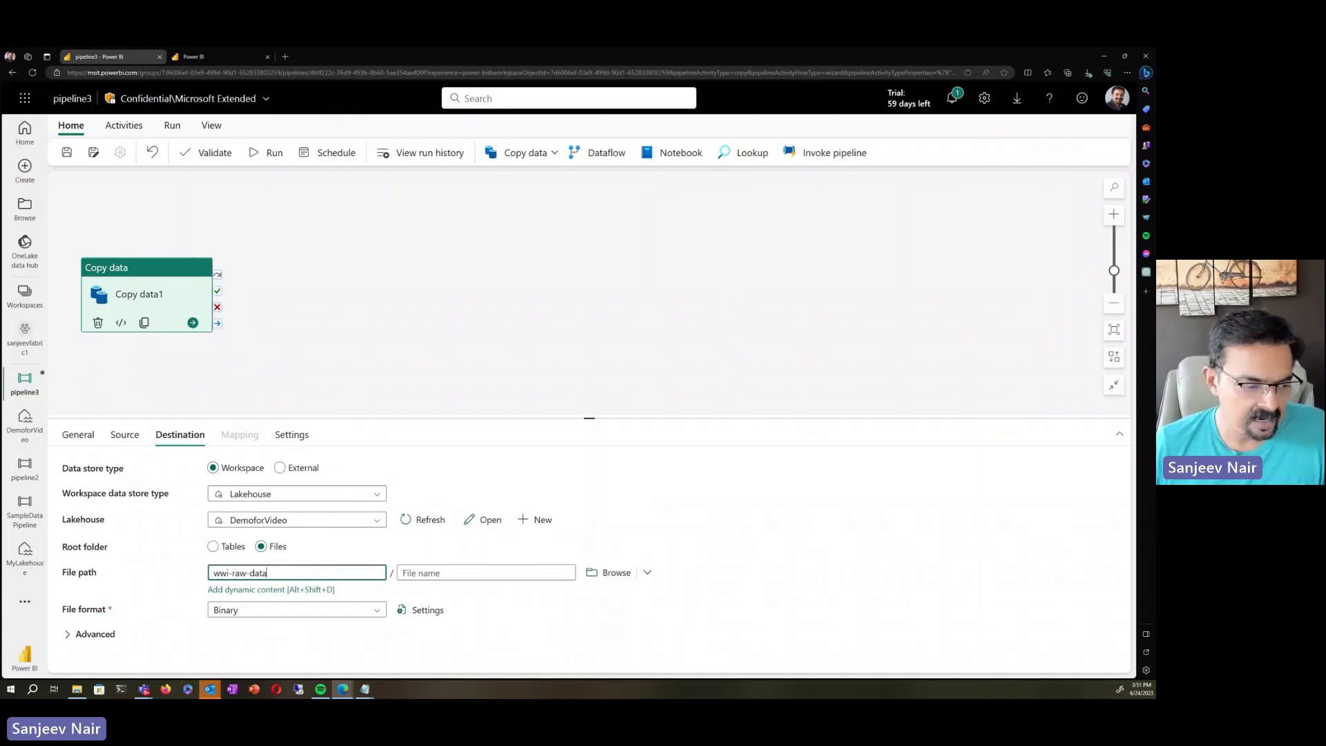
- Save and run pipeline3, and return to the DemoforVideo lakehouse
left_click(273, 161)
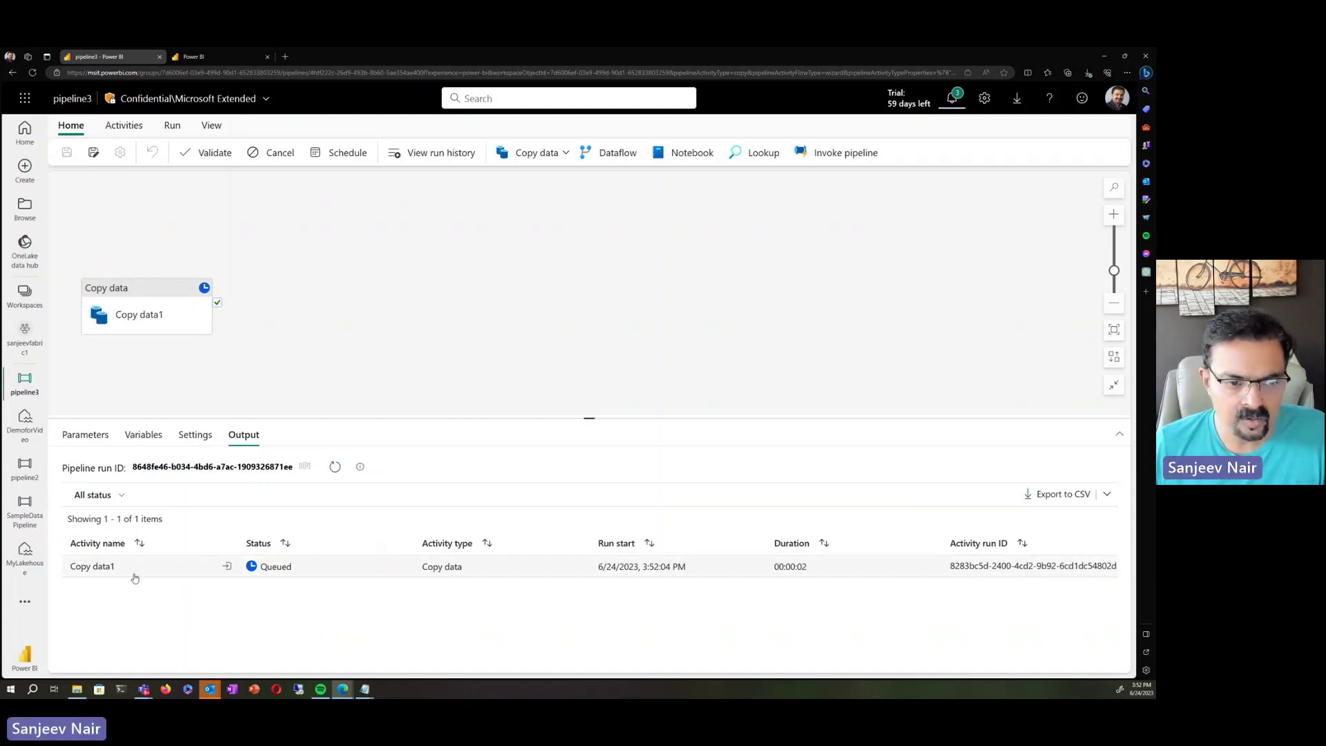
left_click(24, 423)
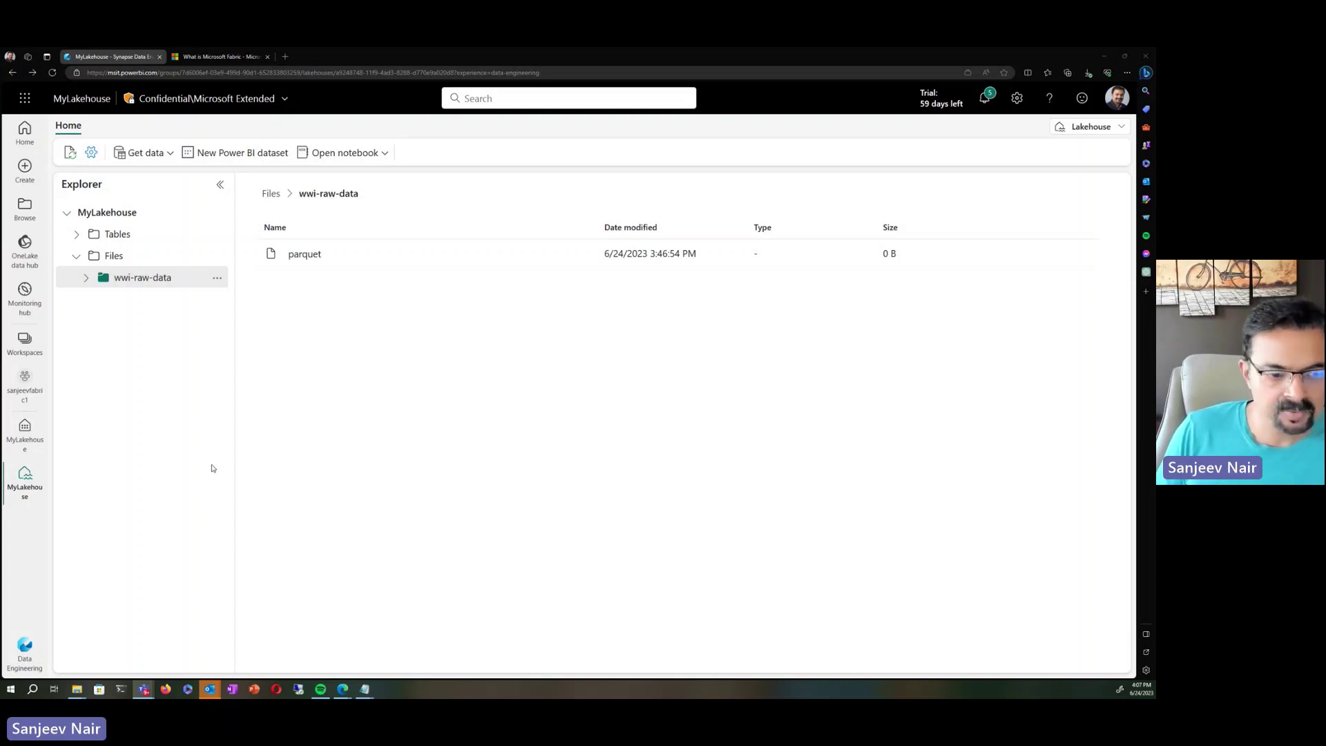
- Switch to the Synapse Data Engineering experience and show its home page
left_click(33, 647)
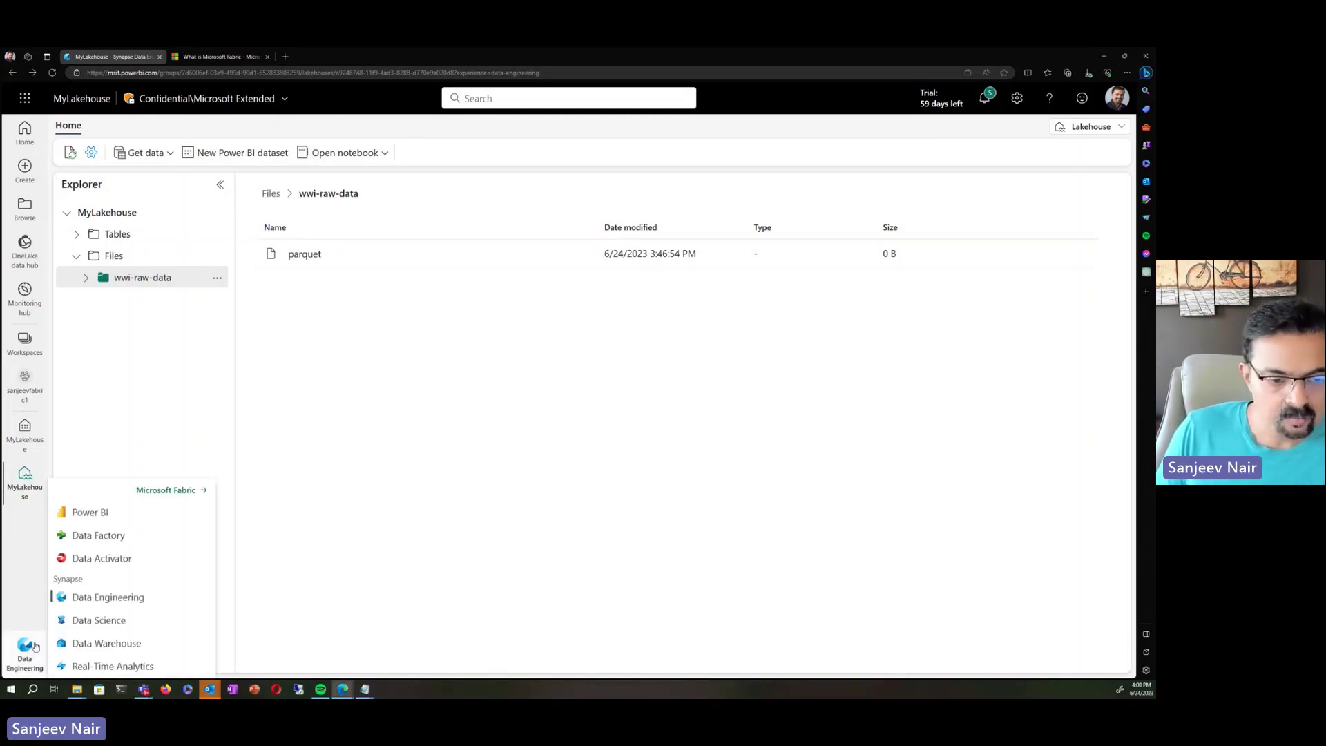
left_click(103, 601)
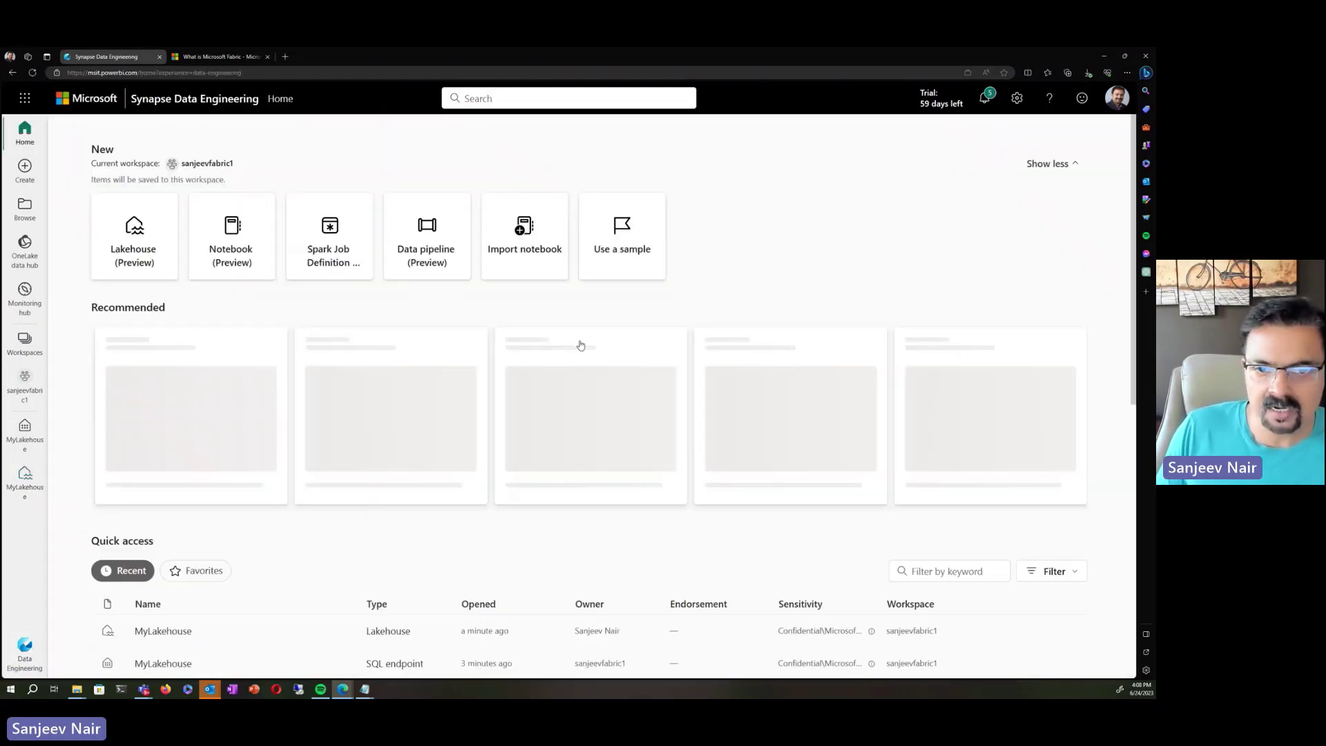
left_click(530, 269)
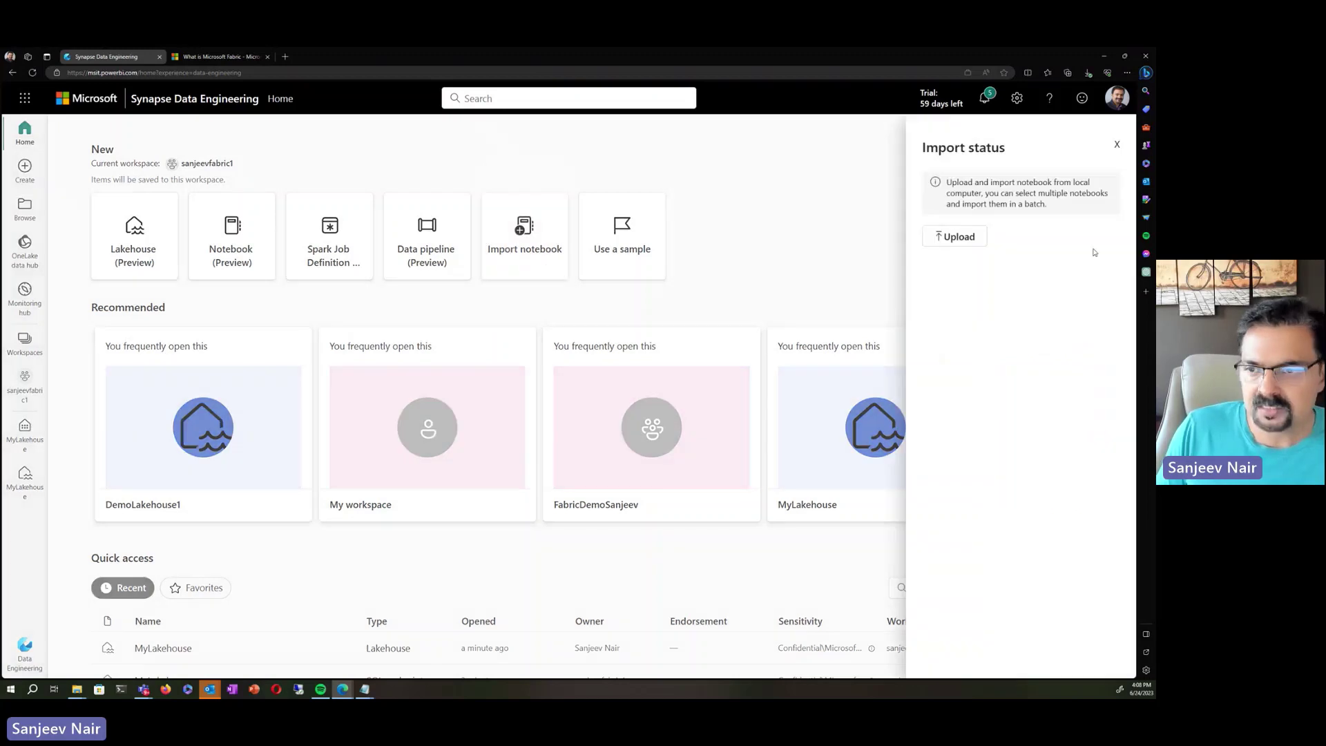
left_click(968, 240)
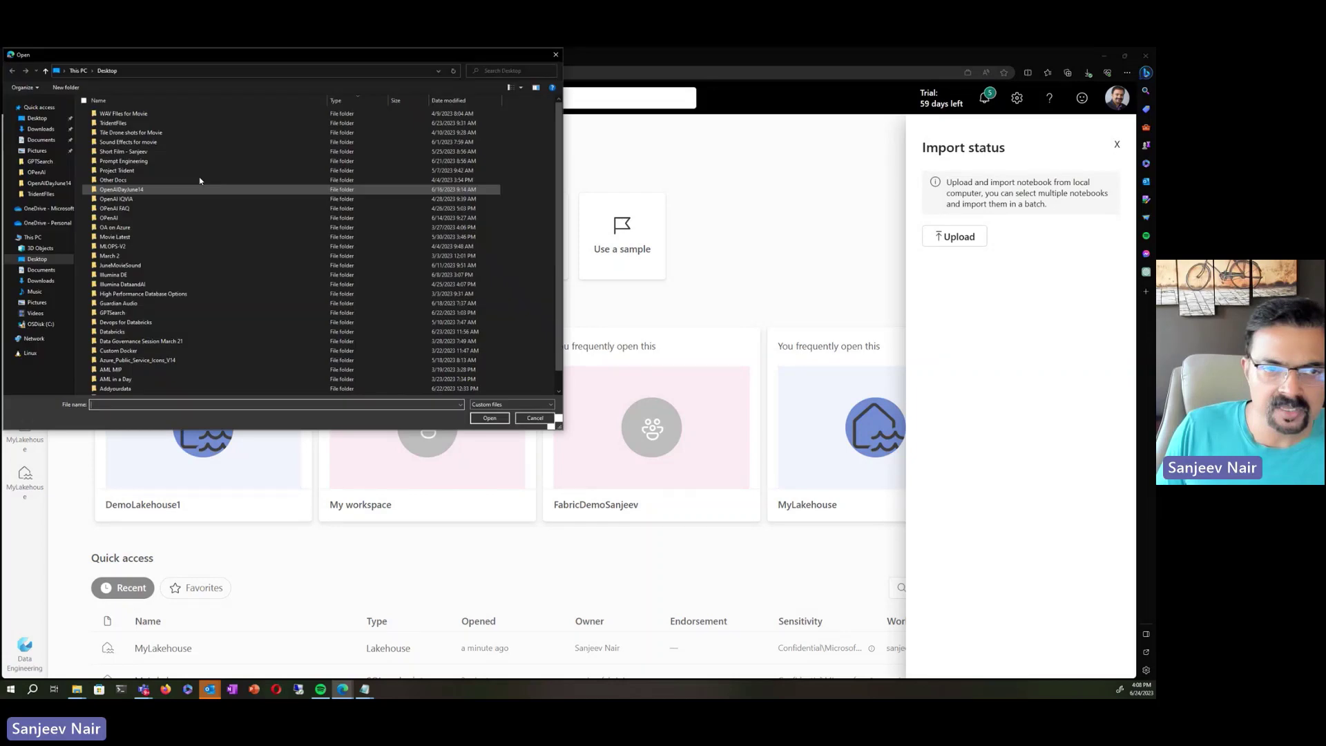
key("Escape")
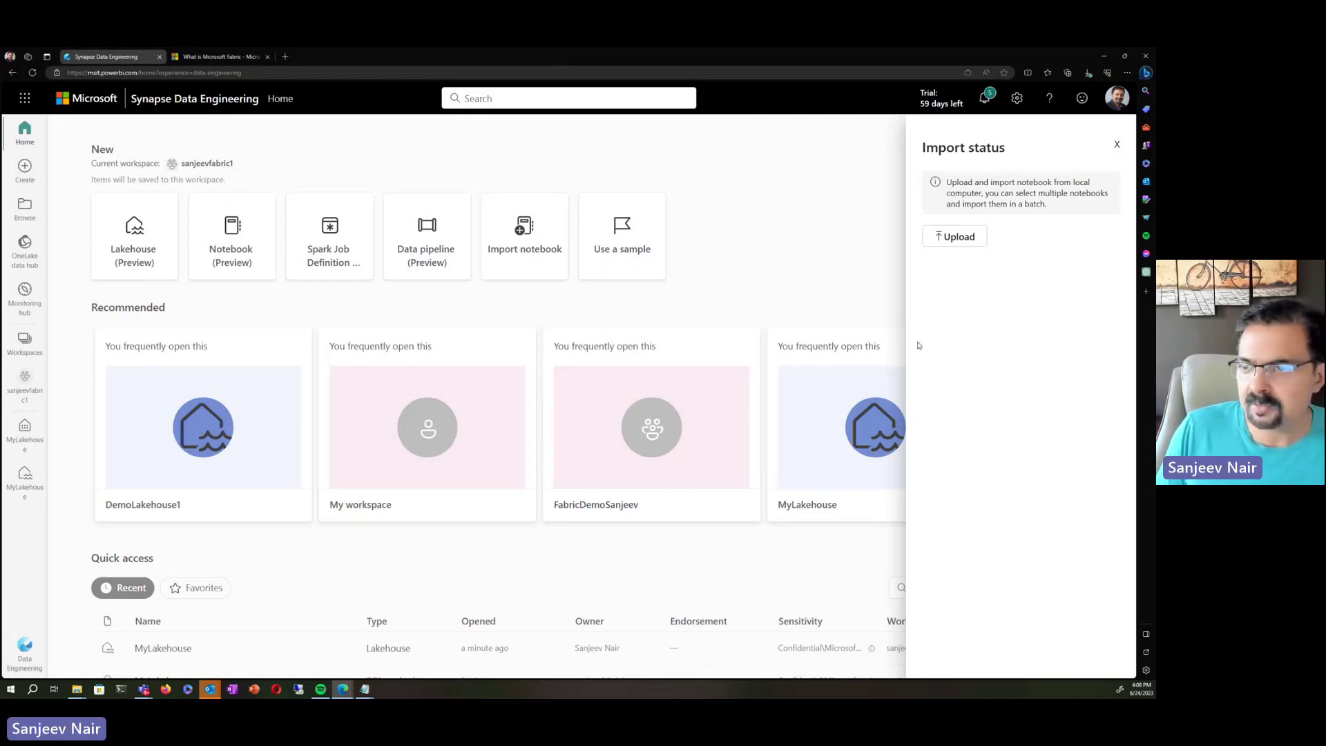
left_click(1117, 144)
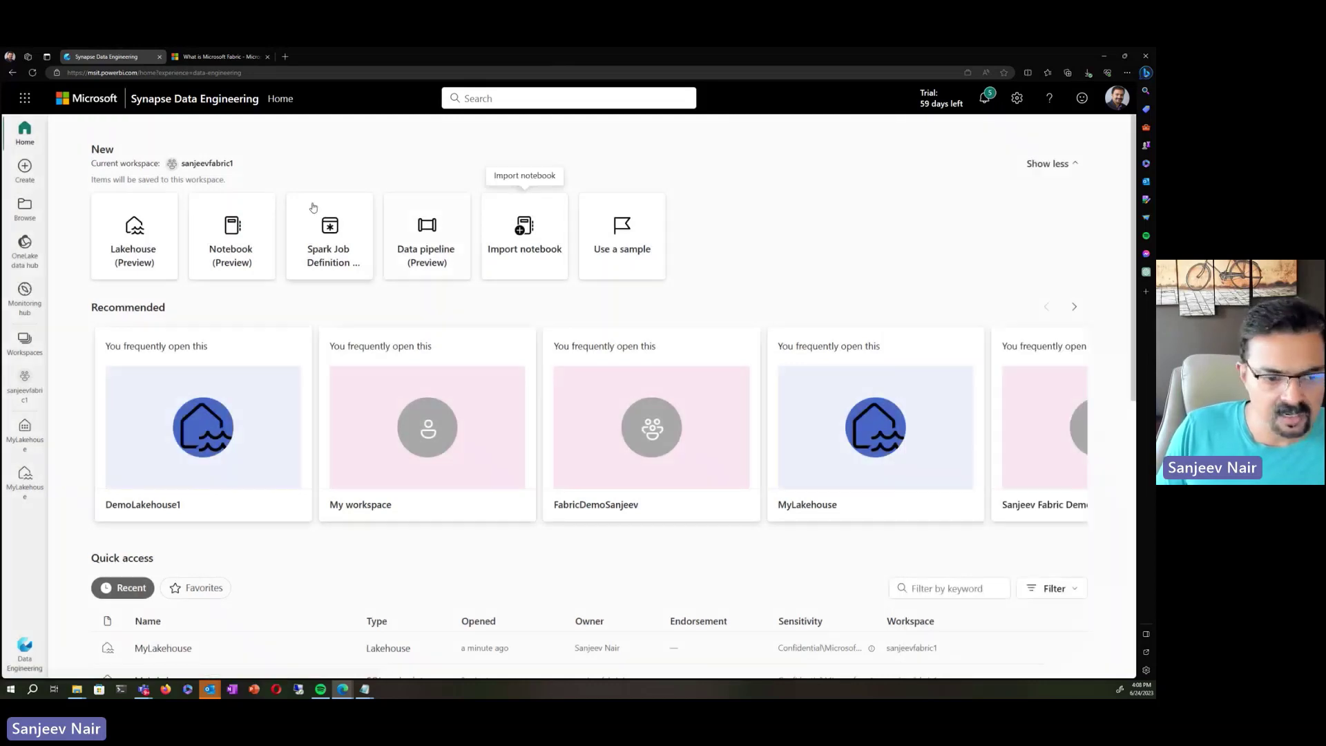
- Open the recent notebook 01 - Create Delta Tables, dismiss the session notification and collapse the Tables folder in the lakehouse explorer
scroll(180, 423, "down", 4)
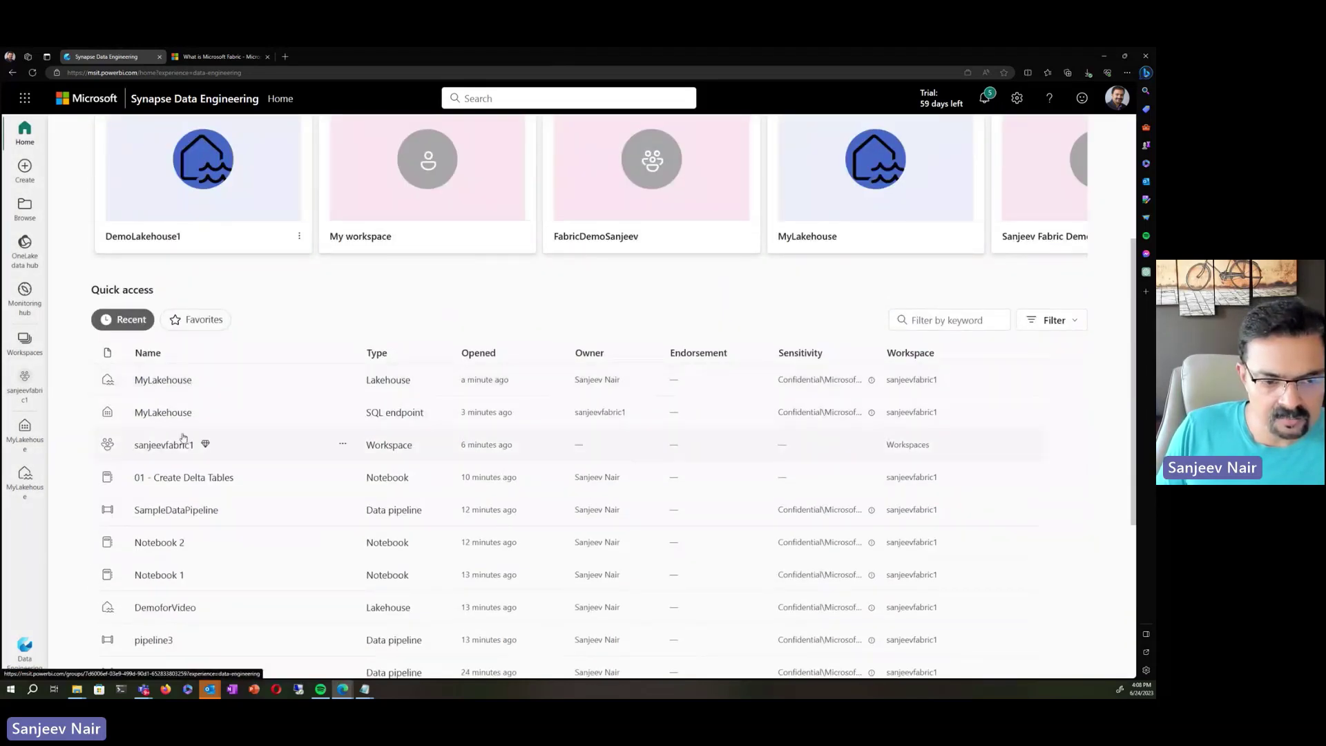
scroll(183, 437, "down", 5)
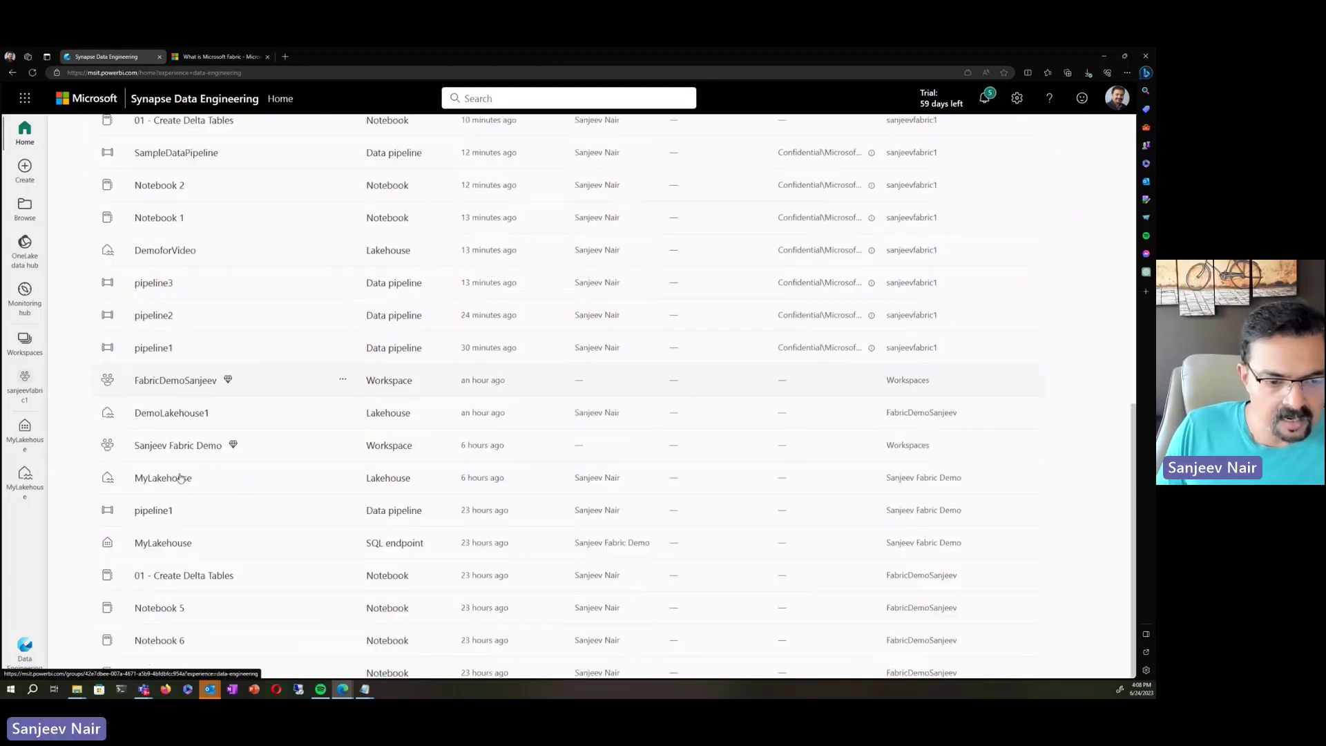
scroll(180, 477, "up", 3)
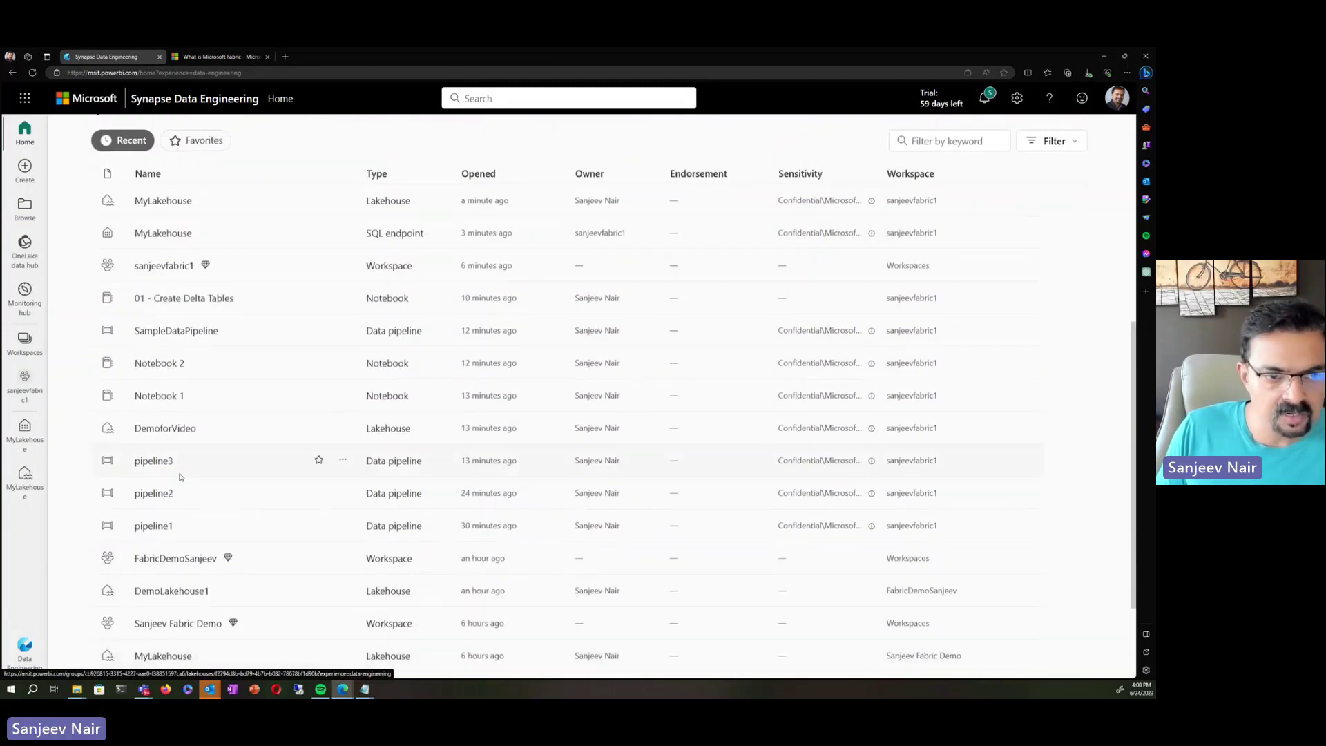
left_click(177, 300)
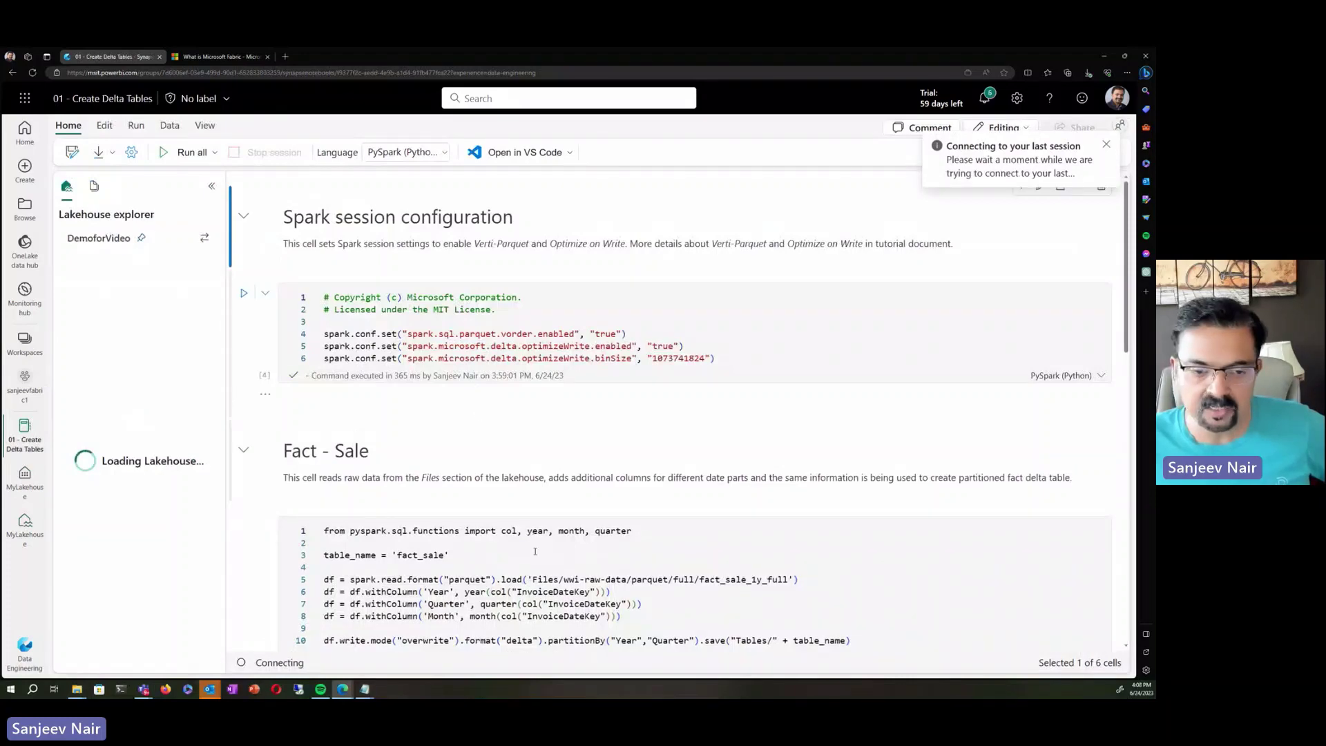
scroll(386, 501, "down", 1)
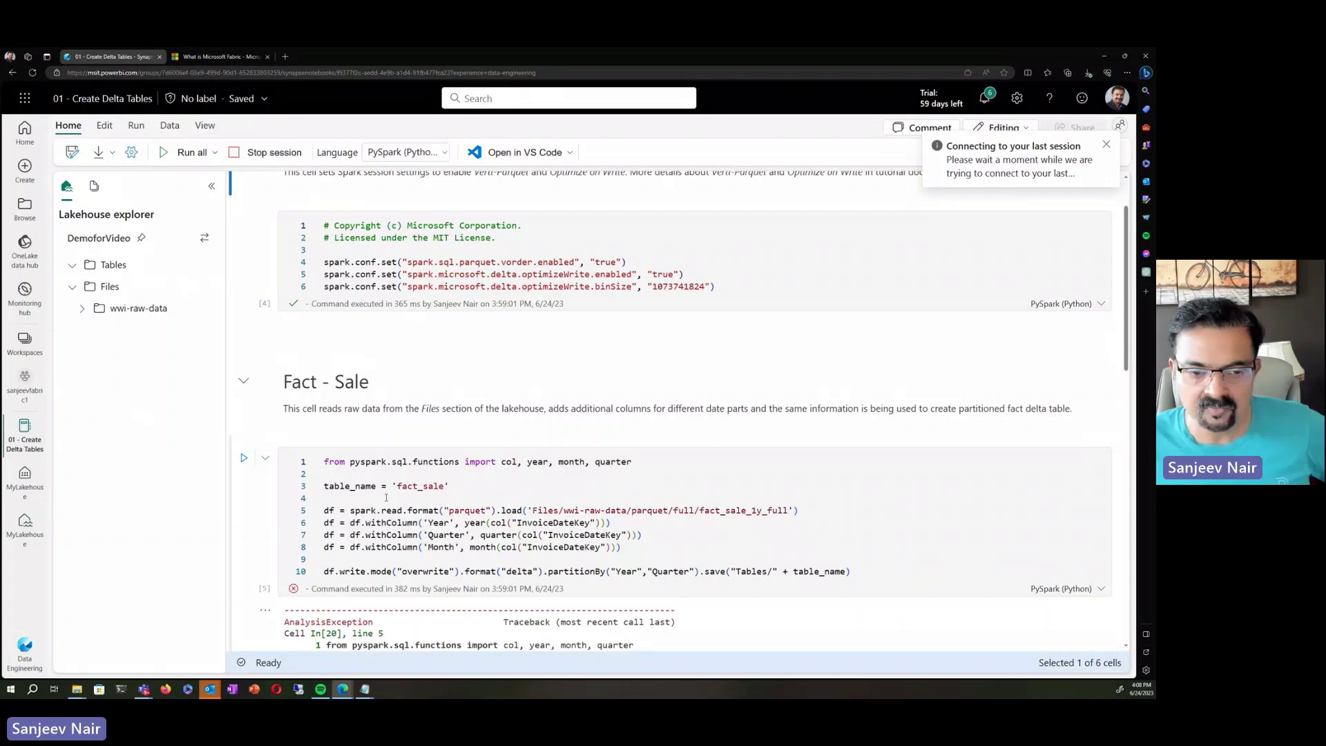
scroll(386, 498, "up", 1)
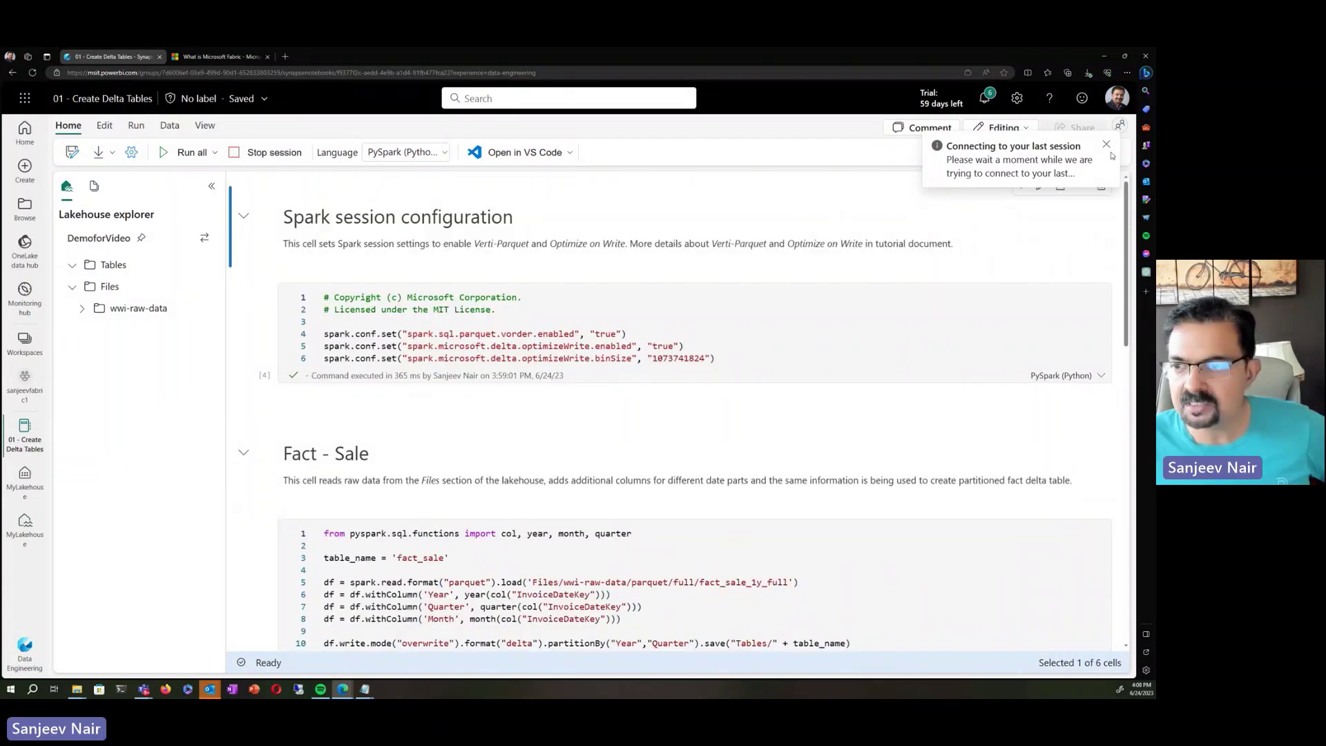
left_click(1106, 145)
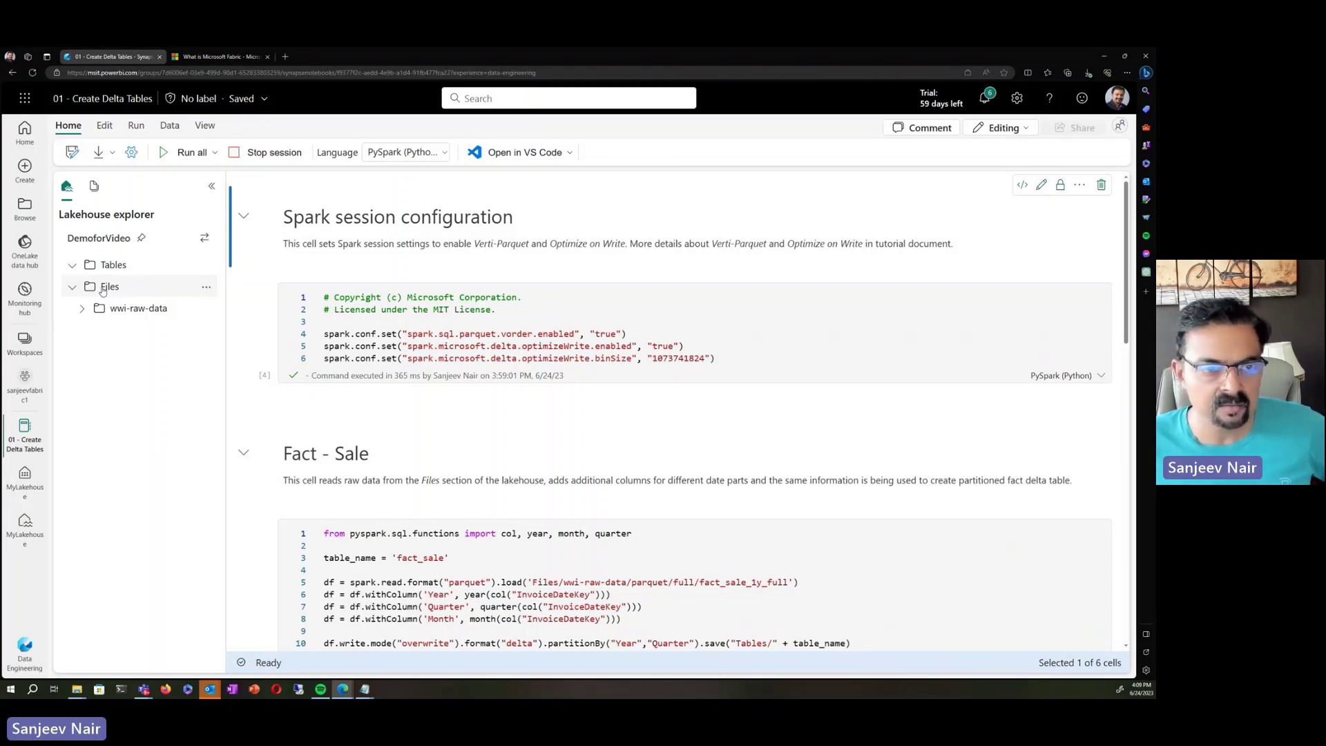
left_click(73, 268)
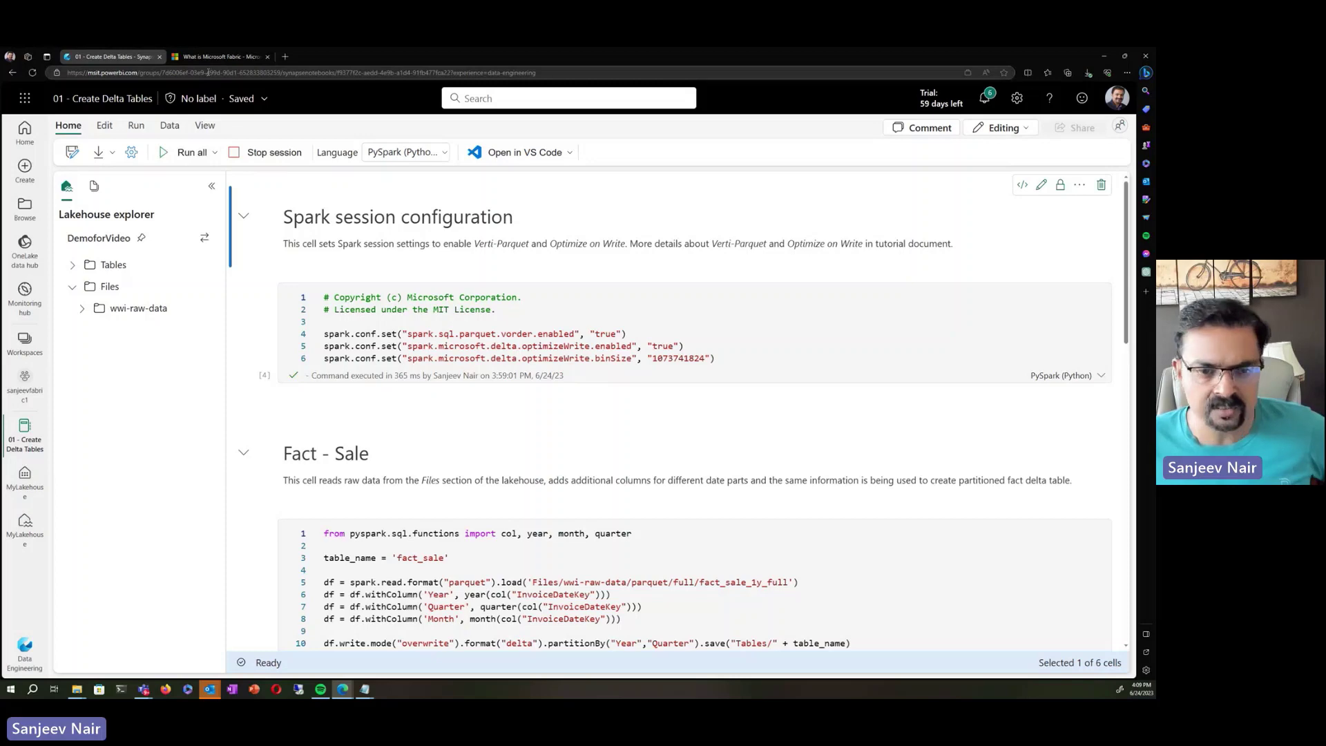
- Switch to the Microsoft Learn documentation and open the Lakehouse tutorial introduction from the end-to-end tutorials' multi-experience list
left_click(219, 56)
left_click(82, 344)
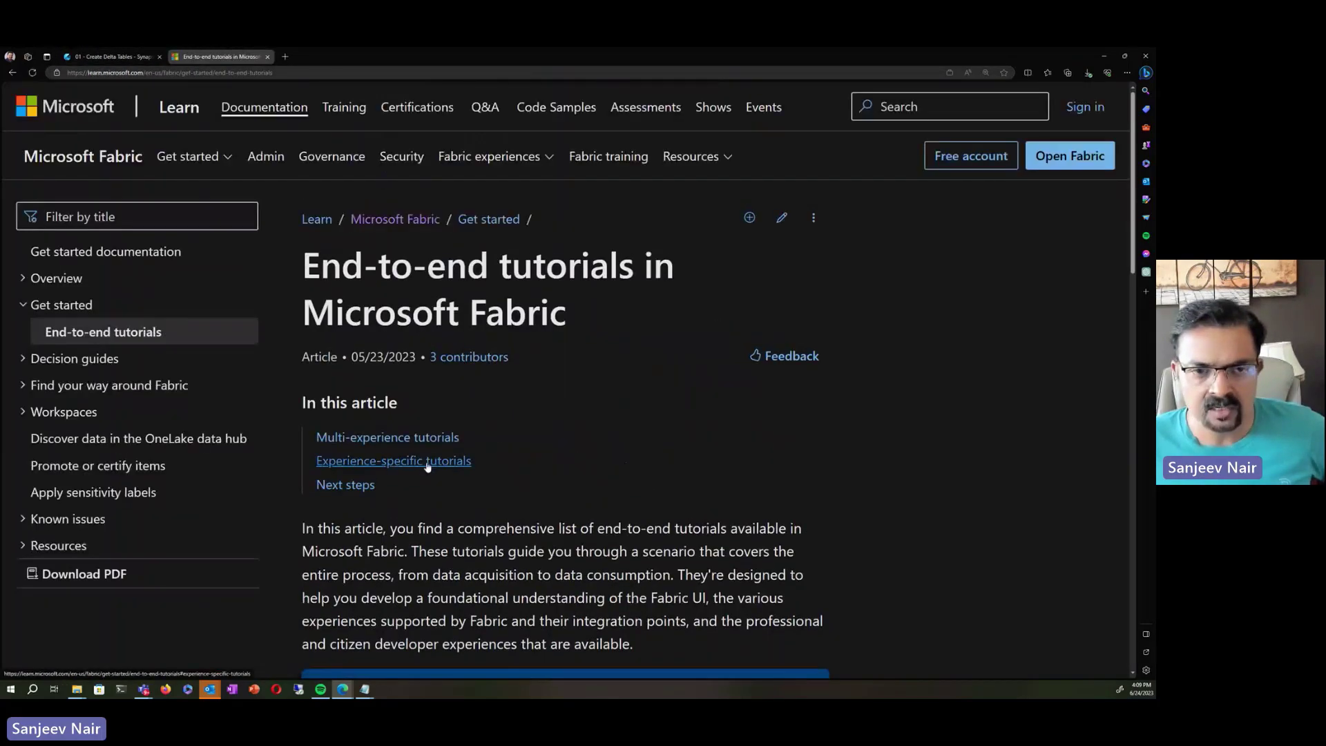
left_click(414, 433)
left_click(340, 238)
- Examine the lakehouse tutorial's architecture diagram, the WWI data model, and the data and transformation flow with its initial and incremental ingestion
scroll(483, 483, "down", 8)
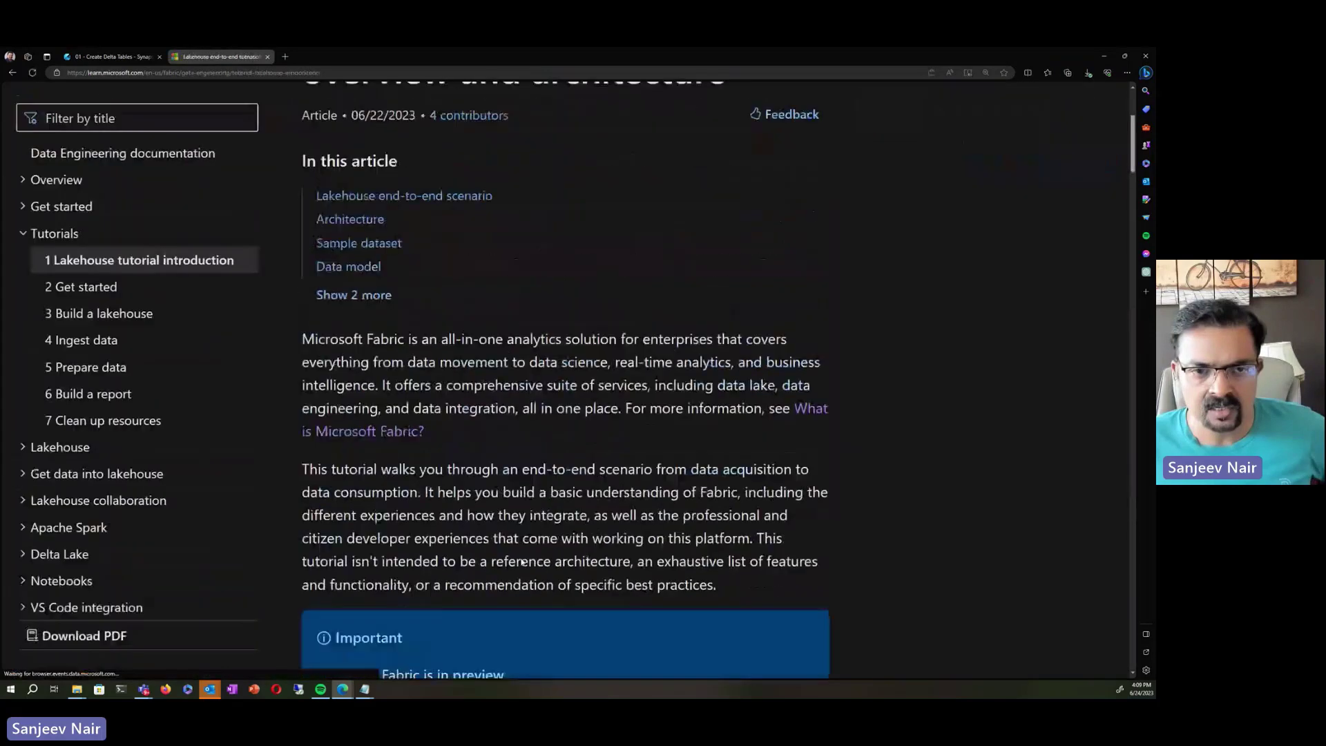
scroll(523, 566, "down", 6)
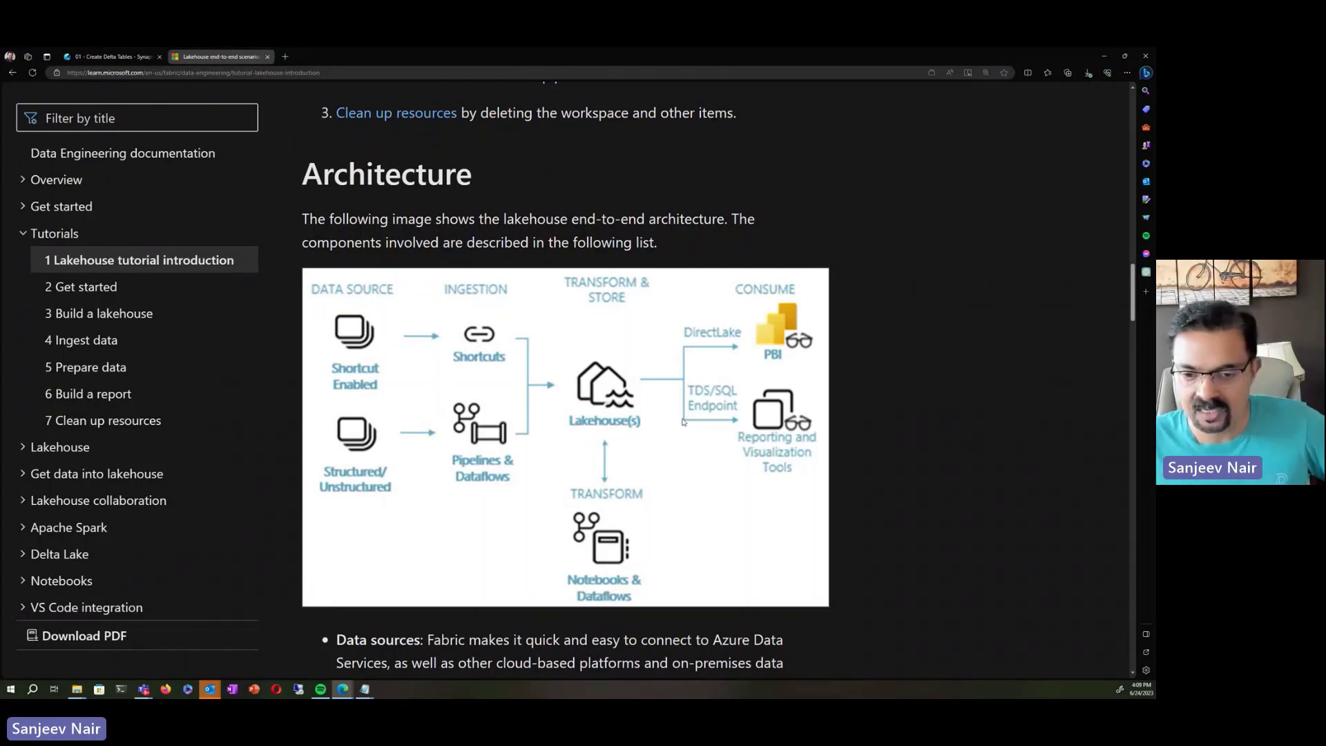
scroll(683, 421, "down", 10)
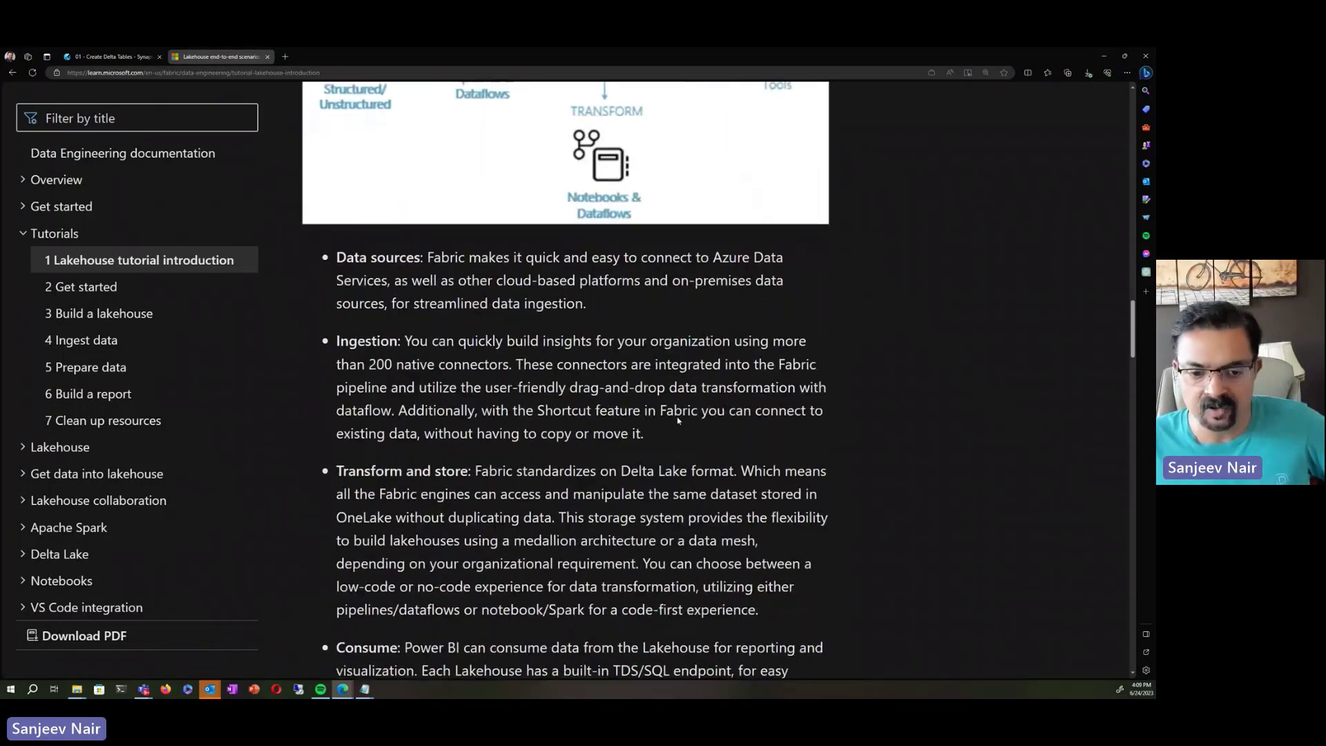
scroll(677, 421, "down", 10)
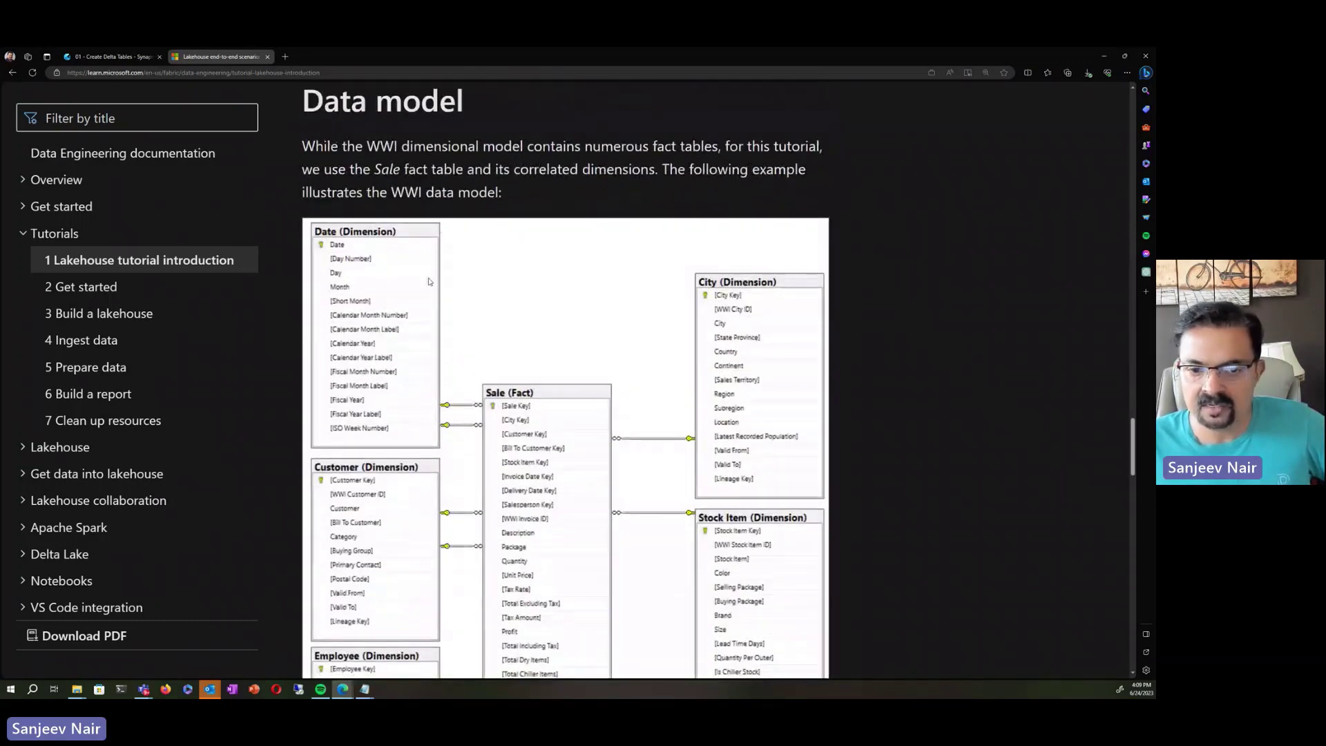
scroll(510, 406, "down", 1)
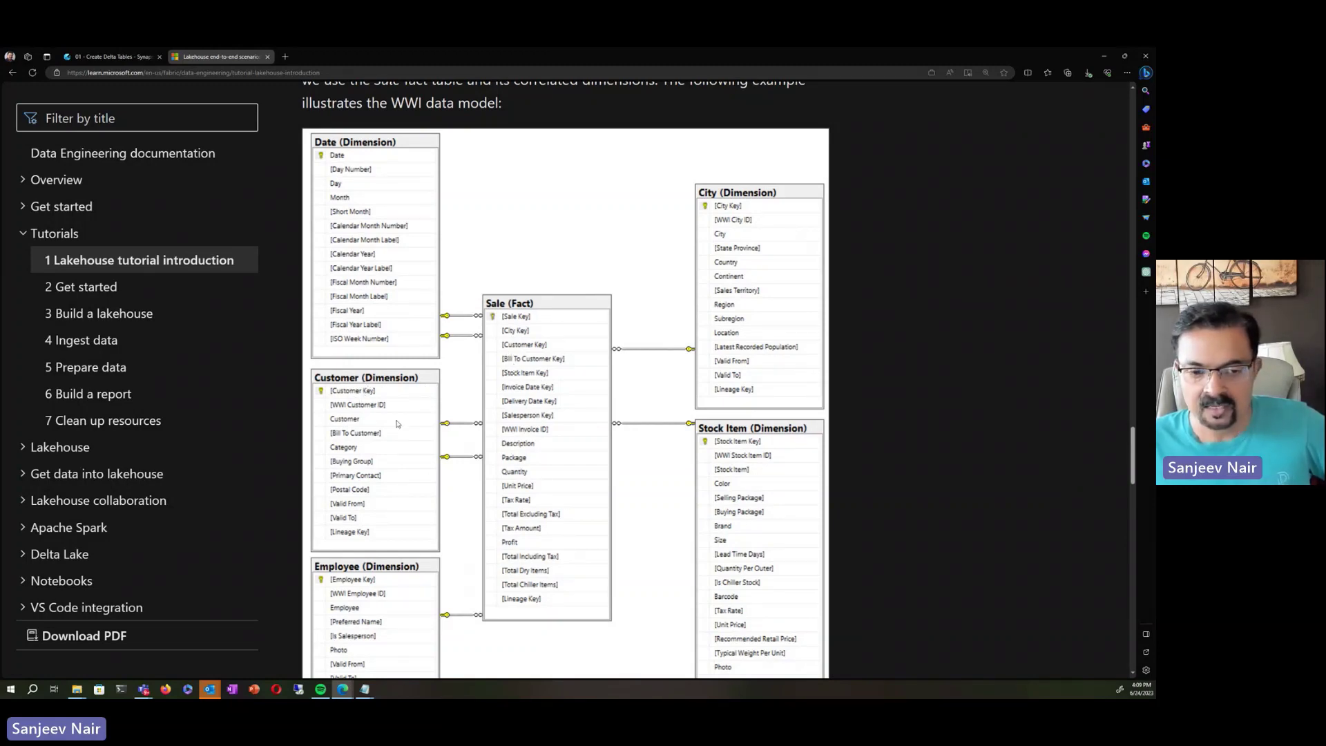
scroll(398, 424, "down", 5)
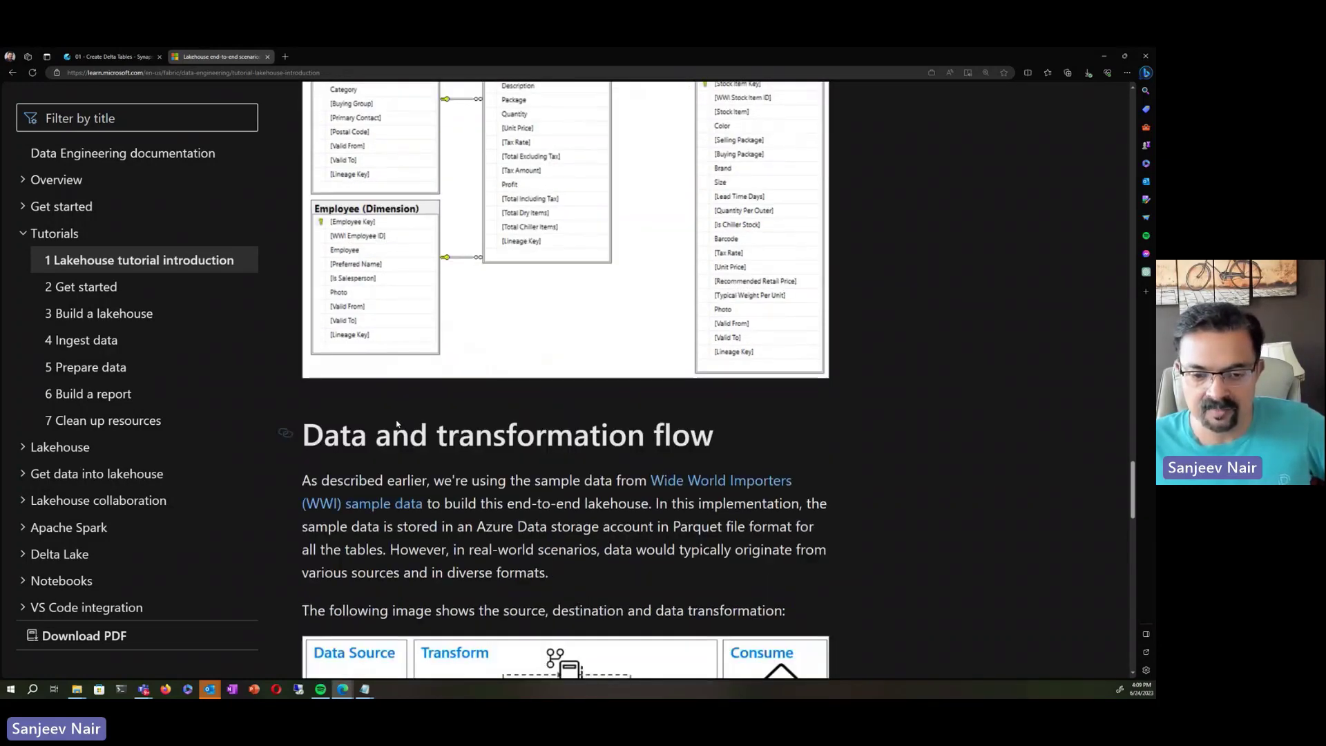
scroll(398, 423, "down", 8)
scroll(397, 421, "down", 8)
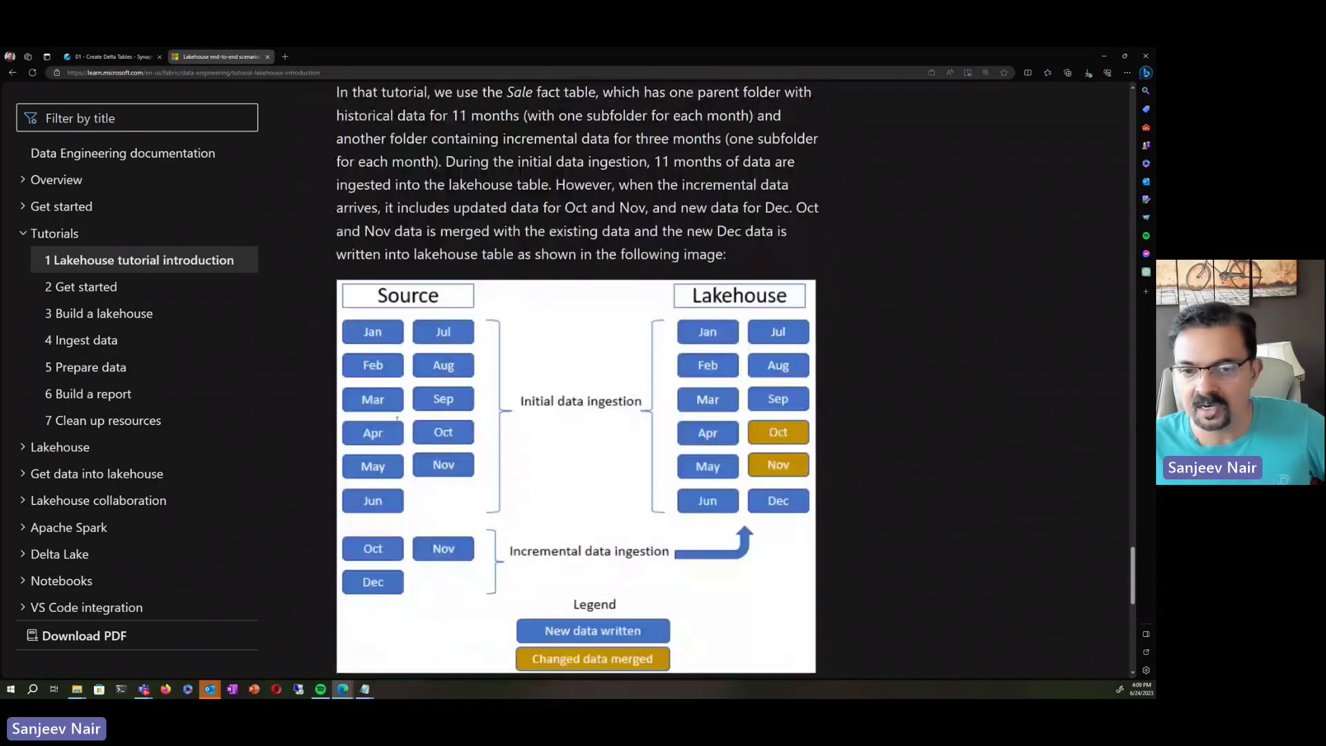
scroll(449, 300, "up", 1)
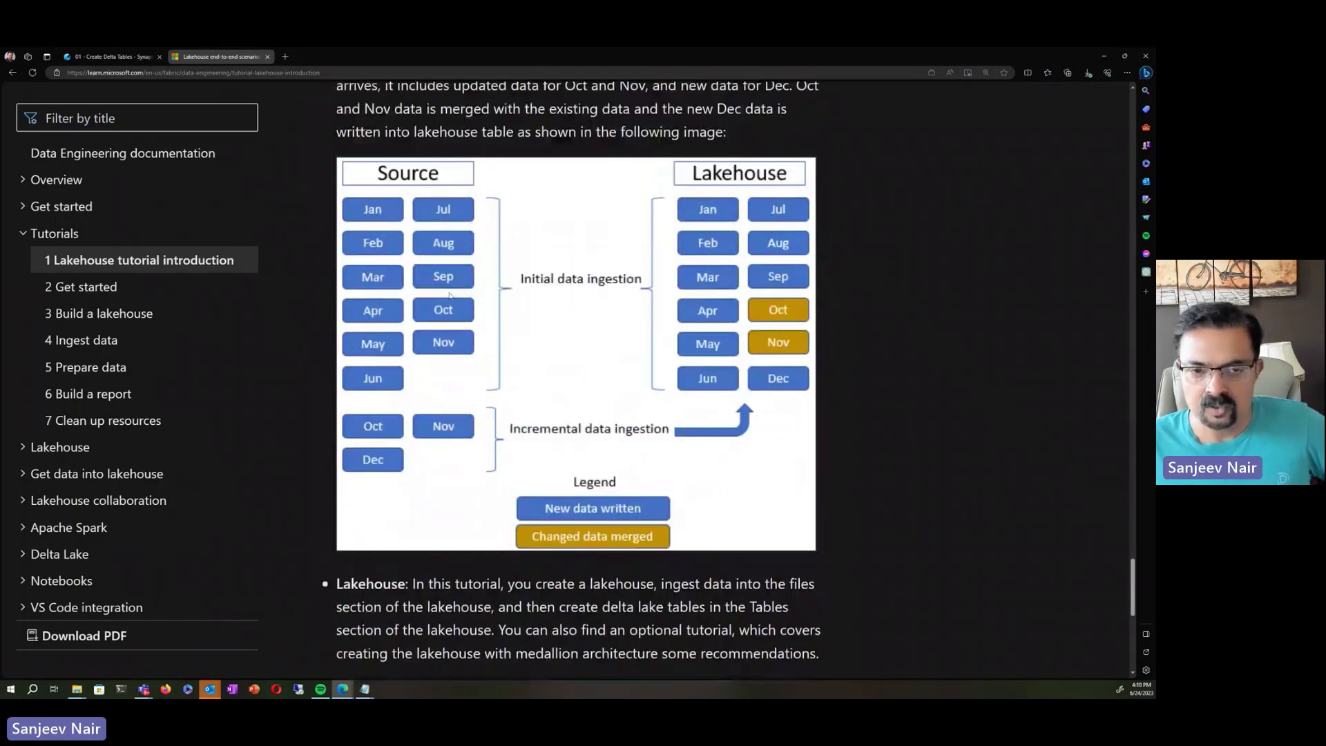
scroll(449, 295, "up", 3)
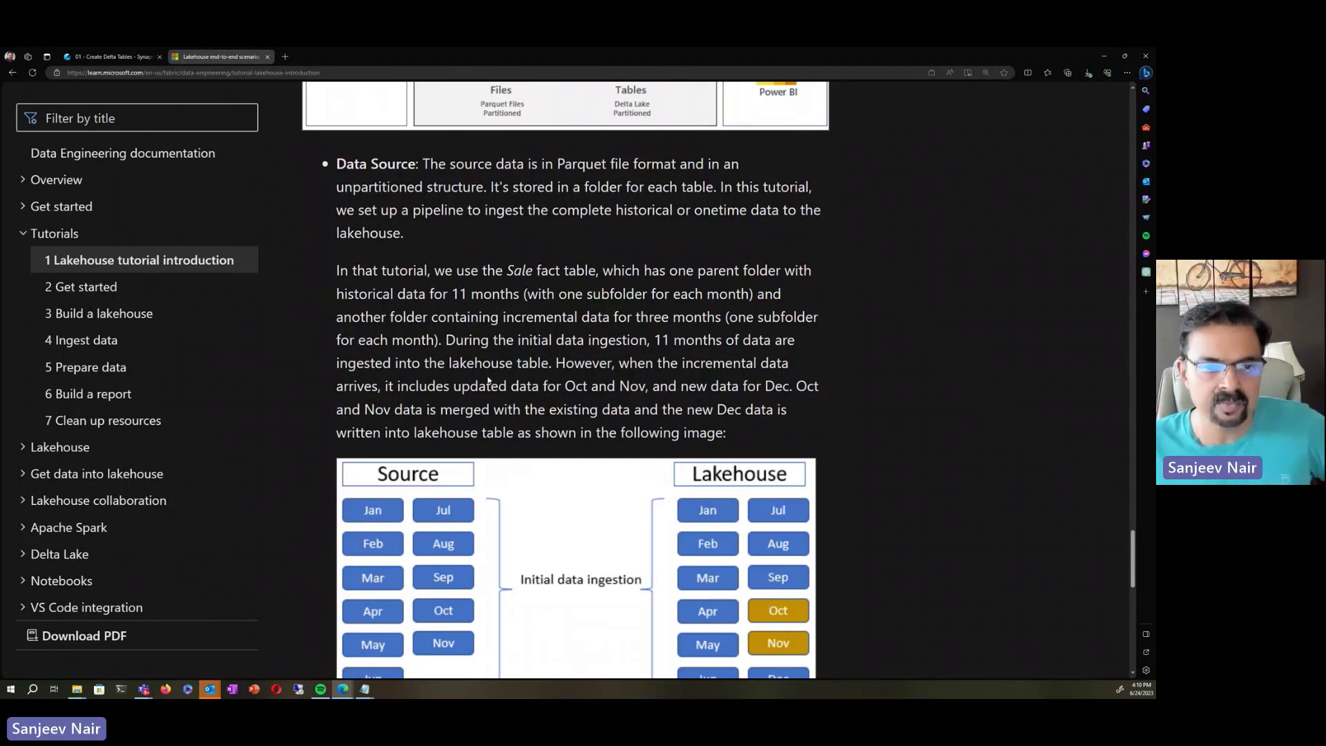
scroll(487, 380, "down", 6)
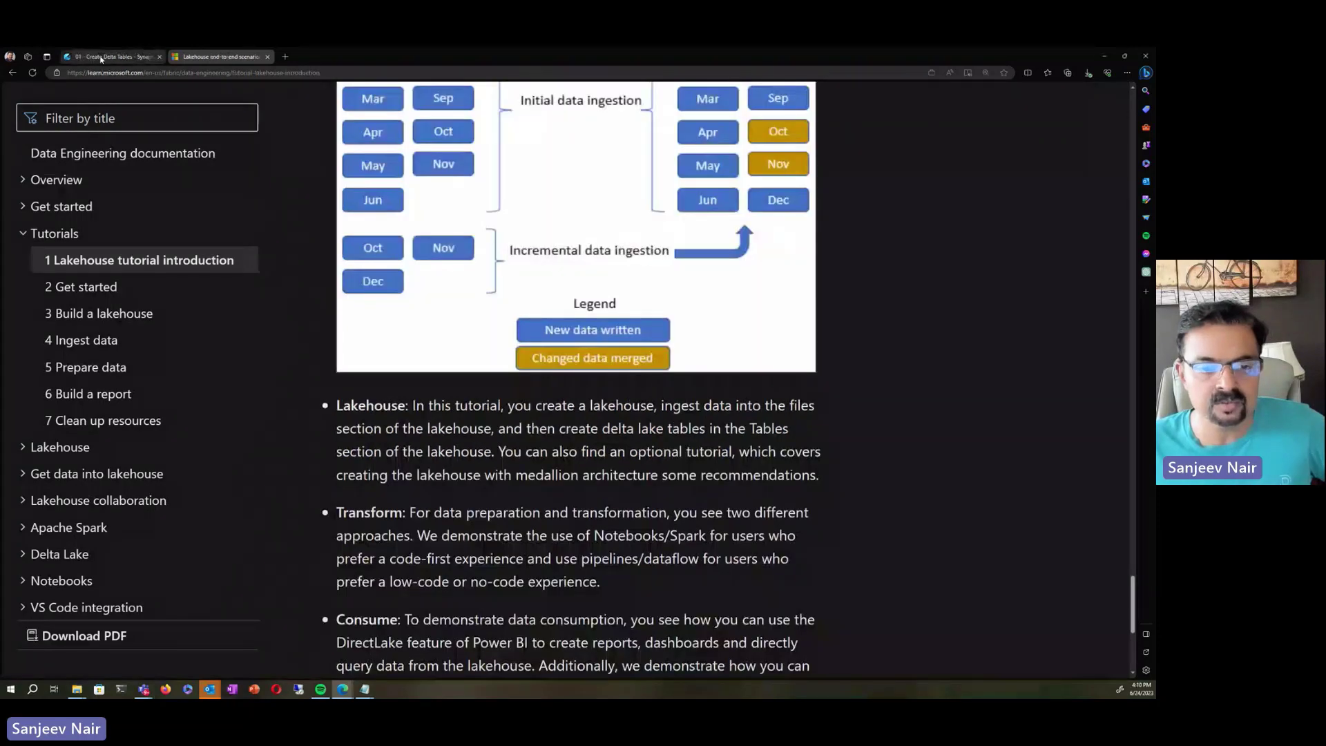
- Return to the 01 - Create Delta Tables notebook and reload its page
left_click(101, 59)
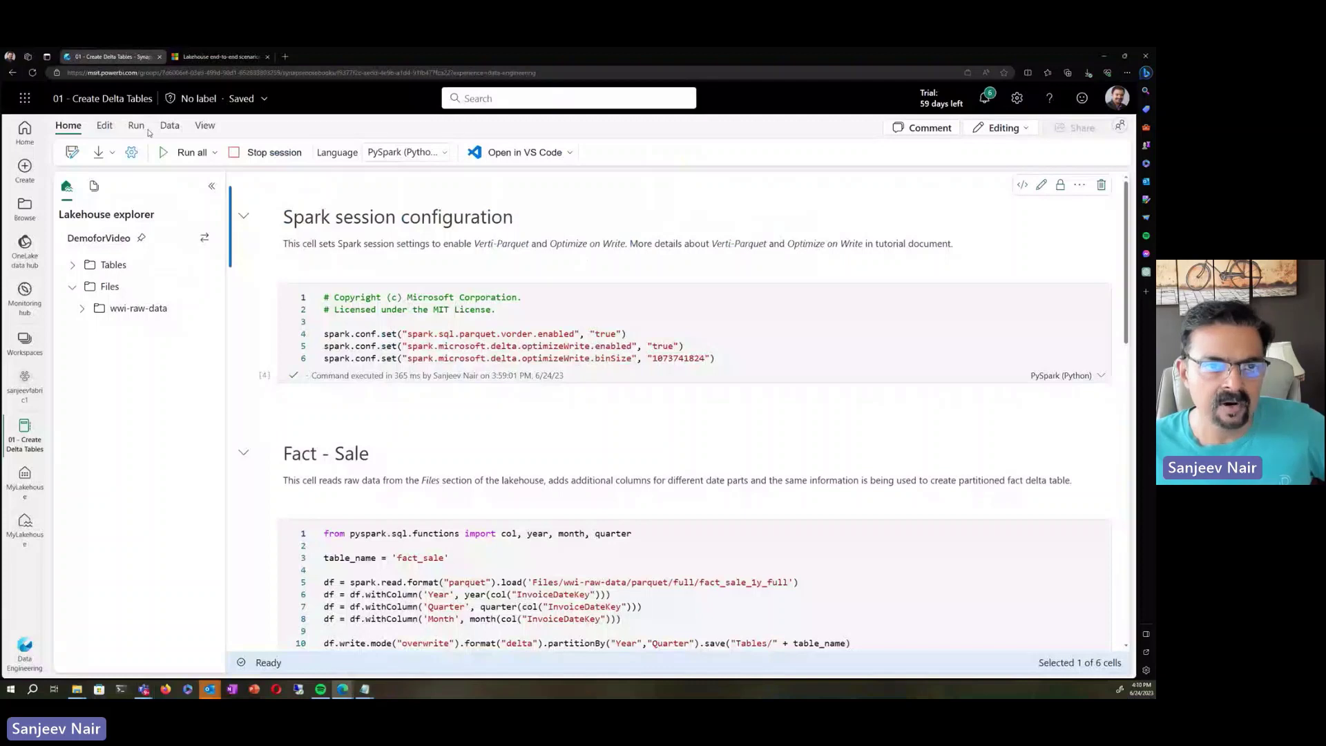
key("F5")
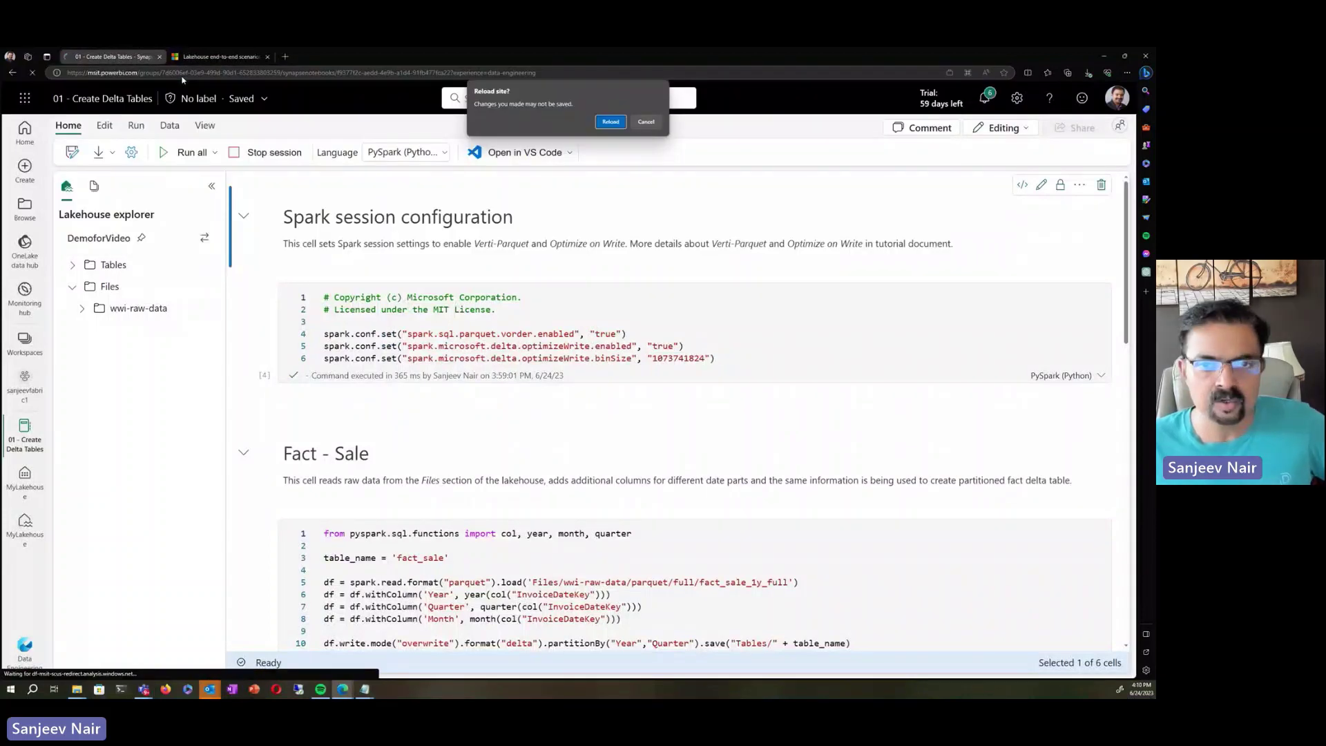
left_click(601, 123)
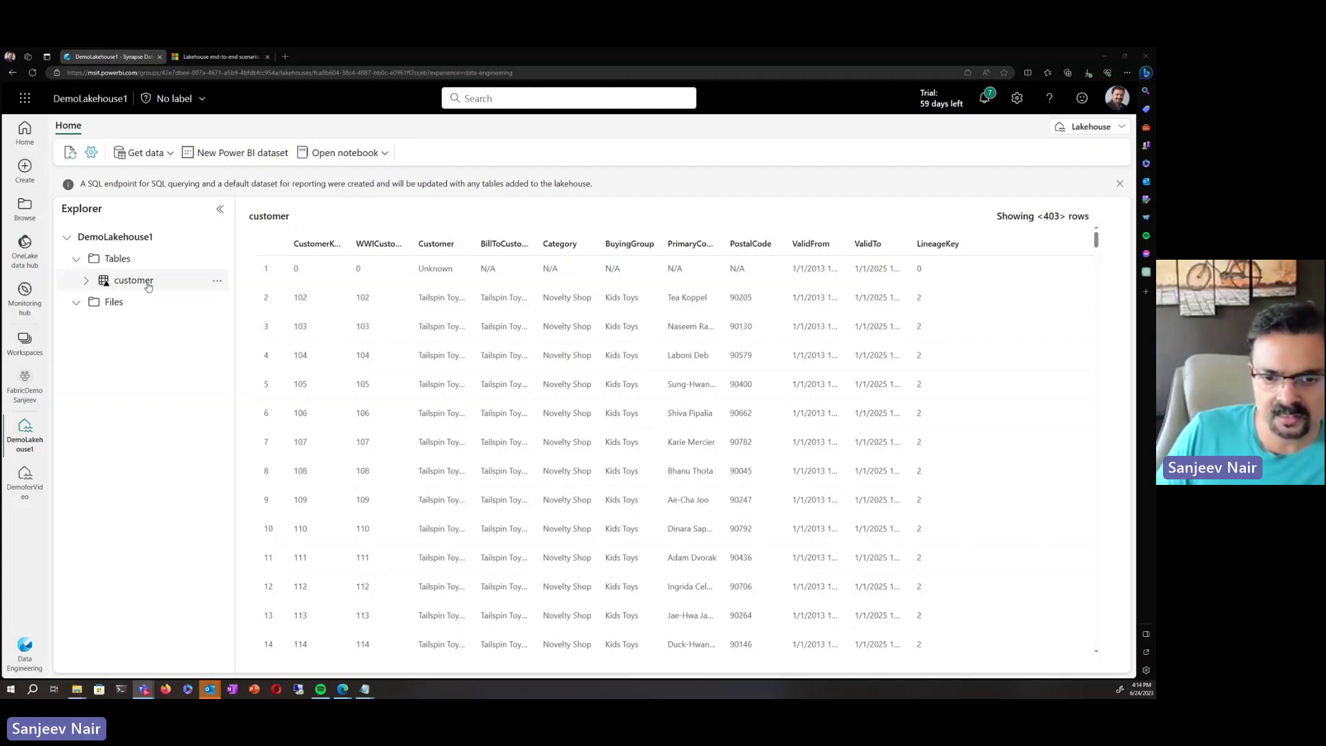
- Preview the customer table in DemoLakehouse1, compare it with the WWI data model in the Microsoft Learn tutorial, and return to the lakehouse
left_click(148, 283)
left_click(219, 57)
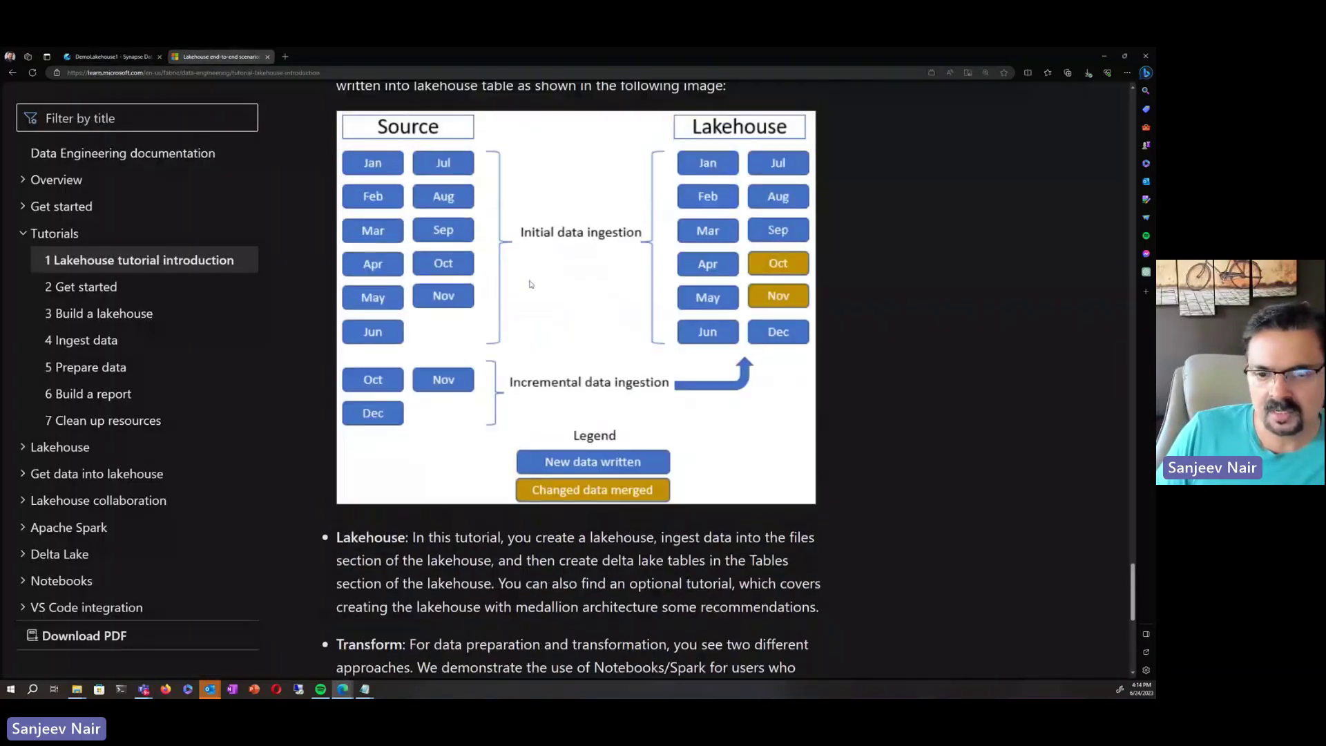
scroll(530, 283, "up", 5)
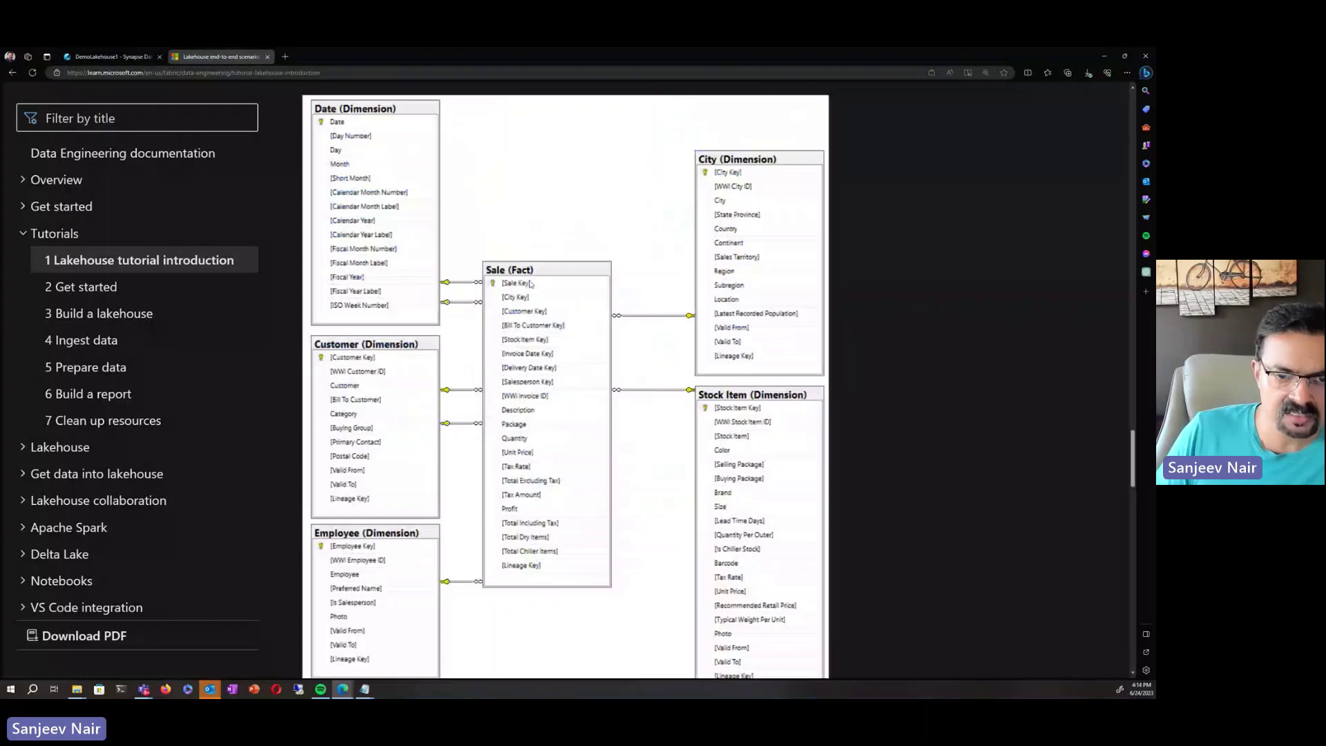
left_click(98, 55)
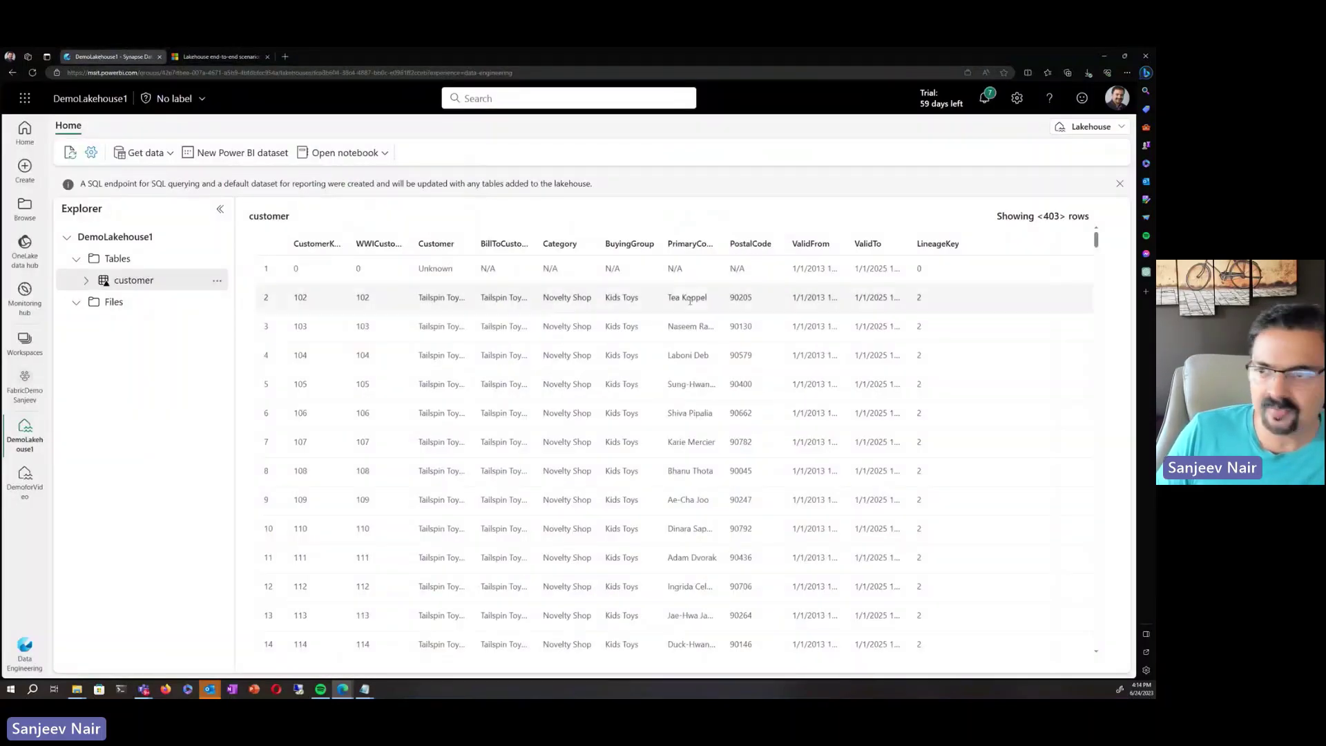
- Switch DemoLakehouse1 to its SQL endpoint and create a new report from the default dataset
left_click(1078, 128)
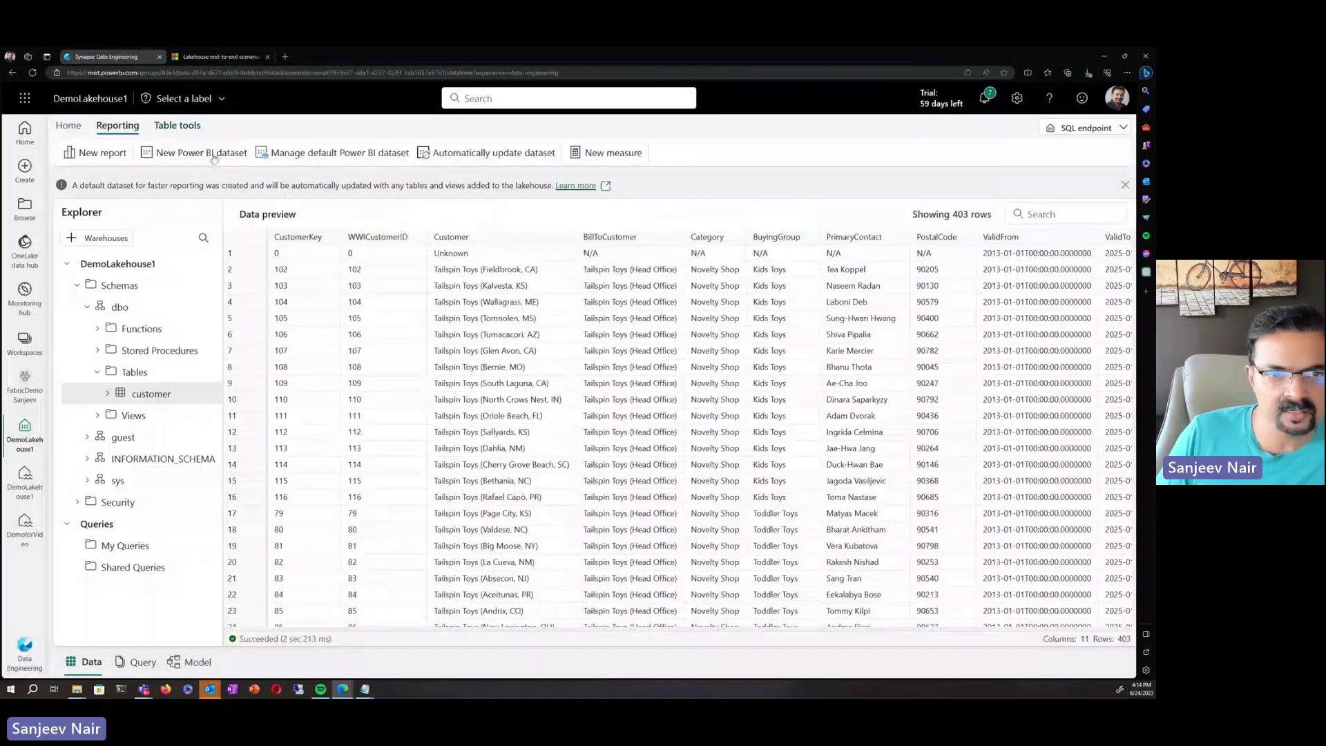
left_click(98, 154)
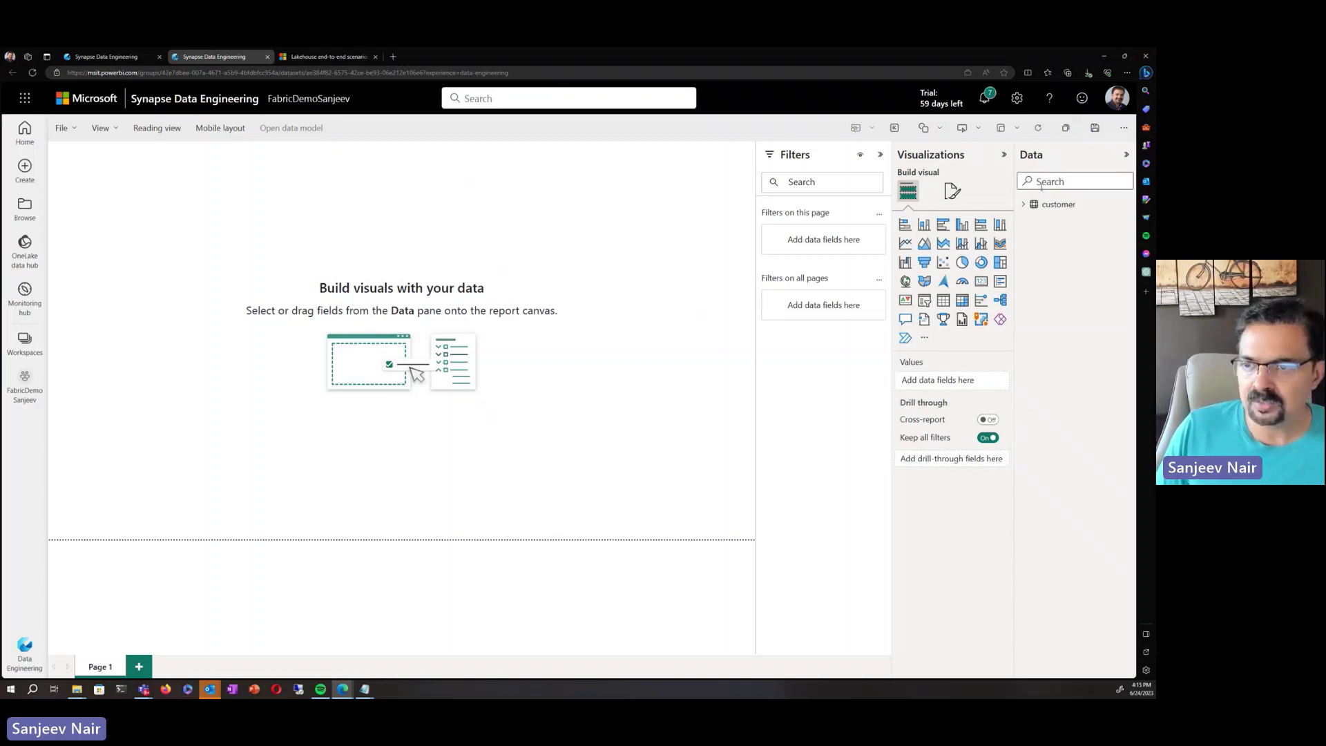
- Build a table visual from the customer table's Customer and BillToCustomer fields, and enlarge it so both columns fit
left_click(1026, 205)
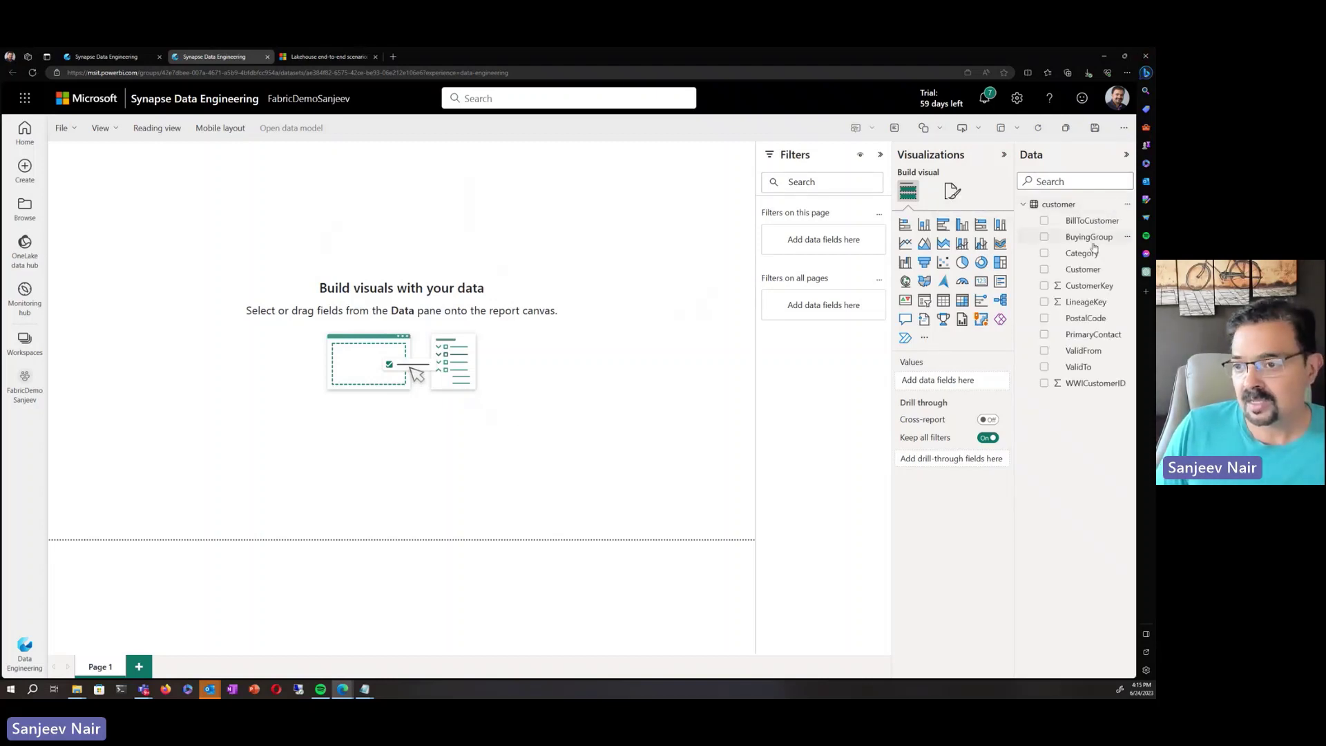
left_click_drag(1093, 274, 401, 263)
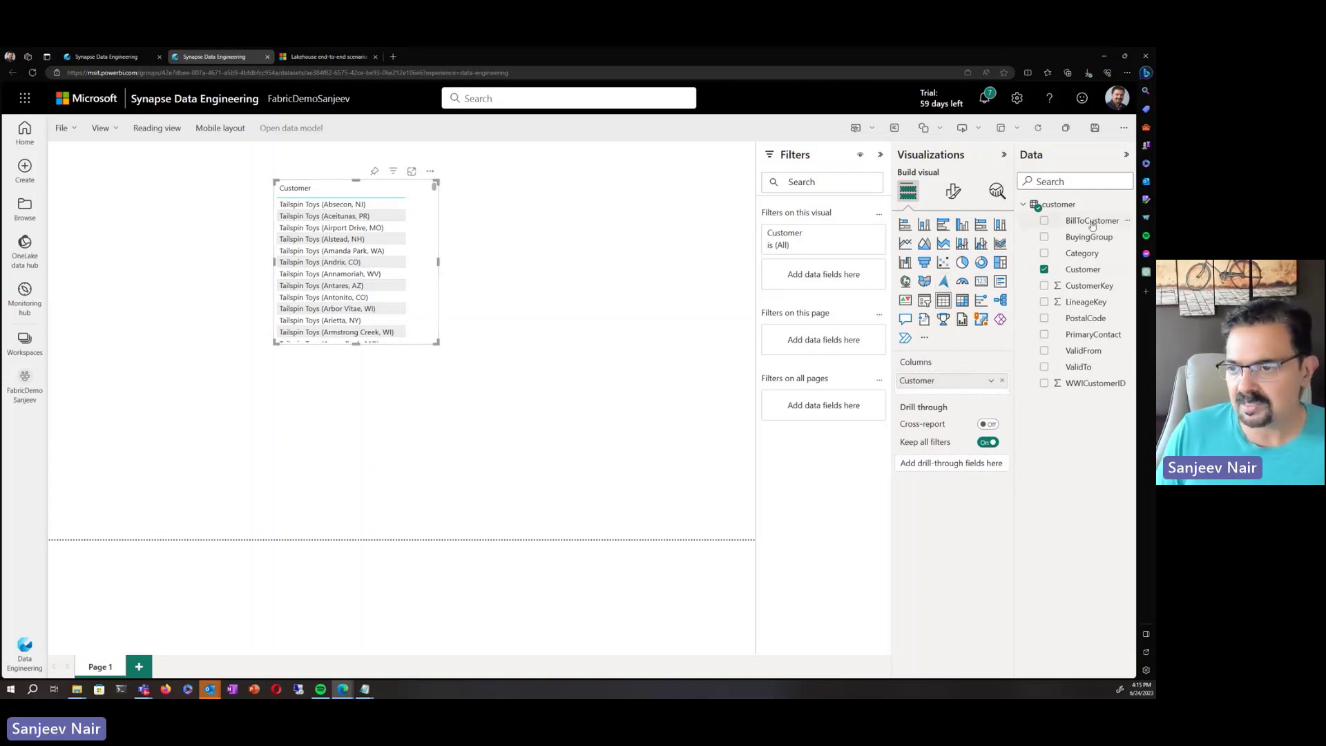
left_click_drag(1091, 224, 437, 252)
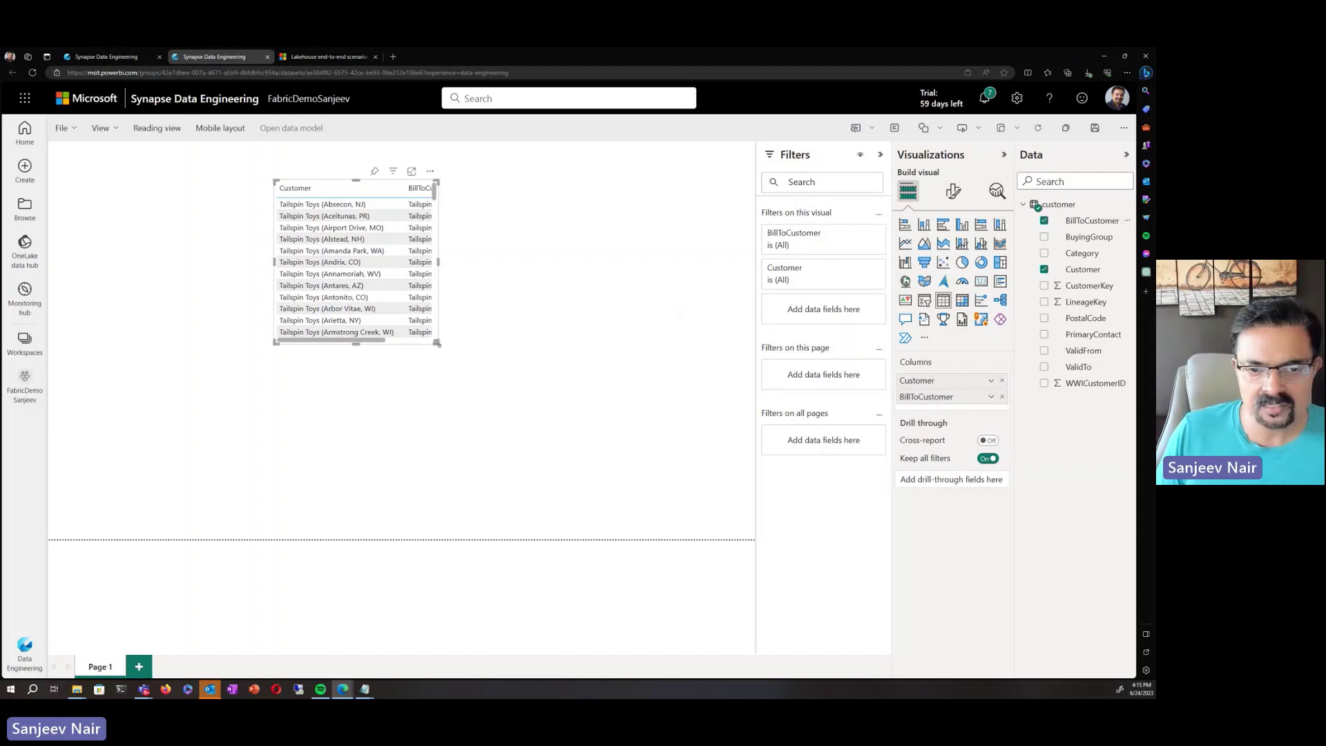
left_click_drag(437, 344, 617, 416)
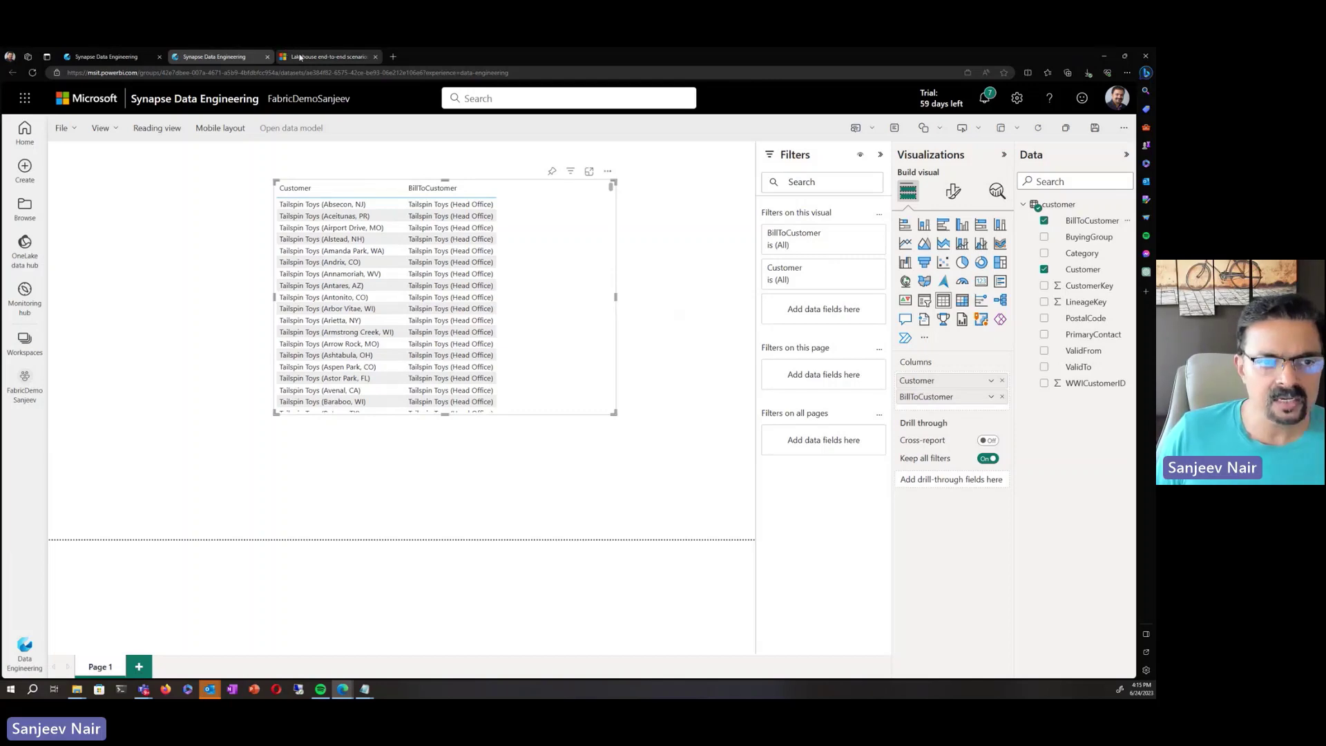
- Switch to the Microsoft Learn lakehouse tutorial and review the WWI data model and the end-to-end architecture diagram
left_click(300, 57)
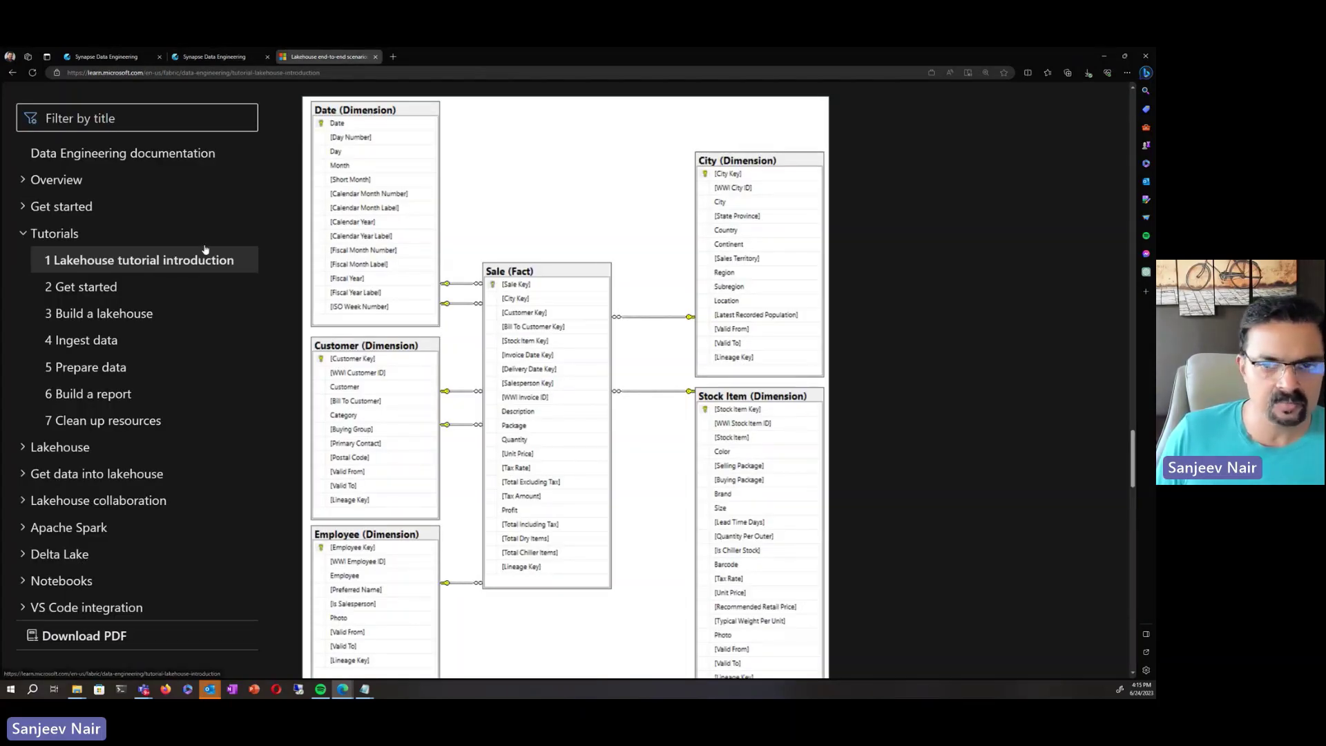
scroll(470, 337, "up", 1)
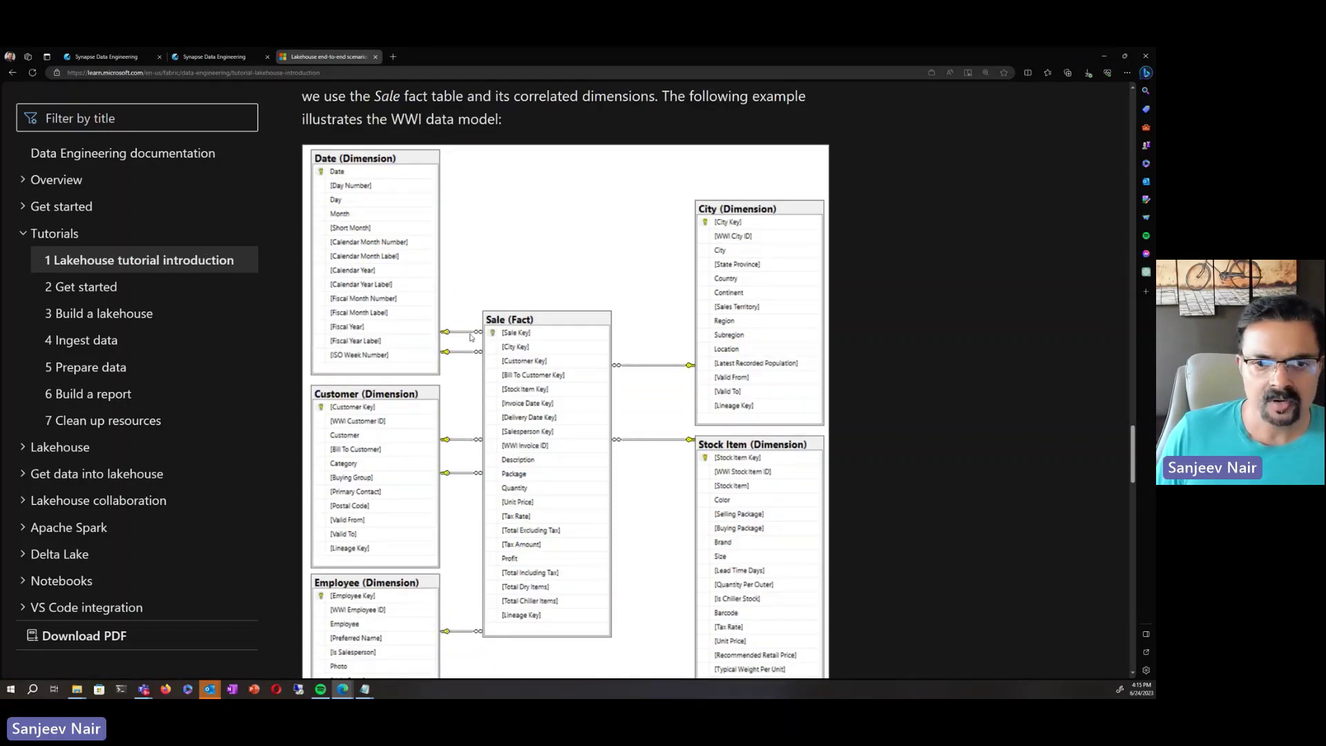
scroll(471, 337, "up", 6)
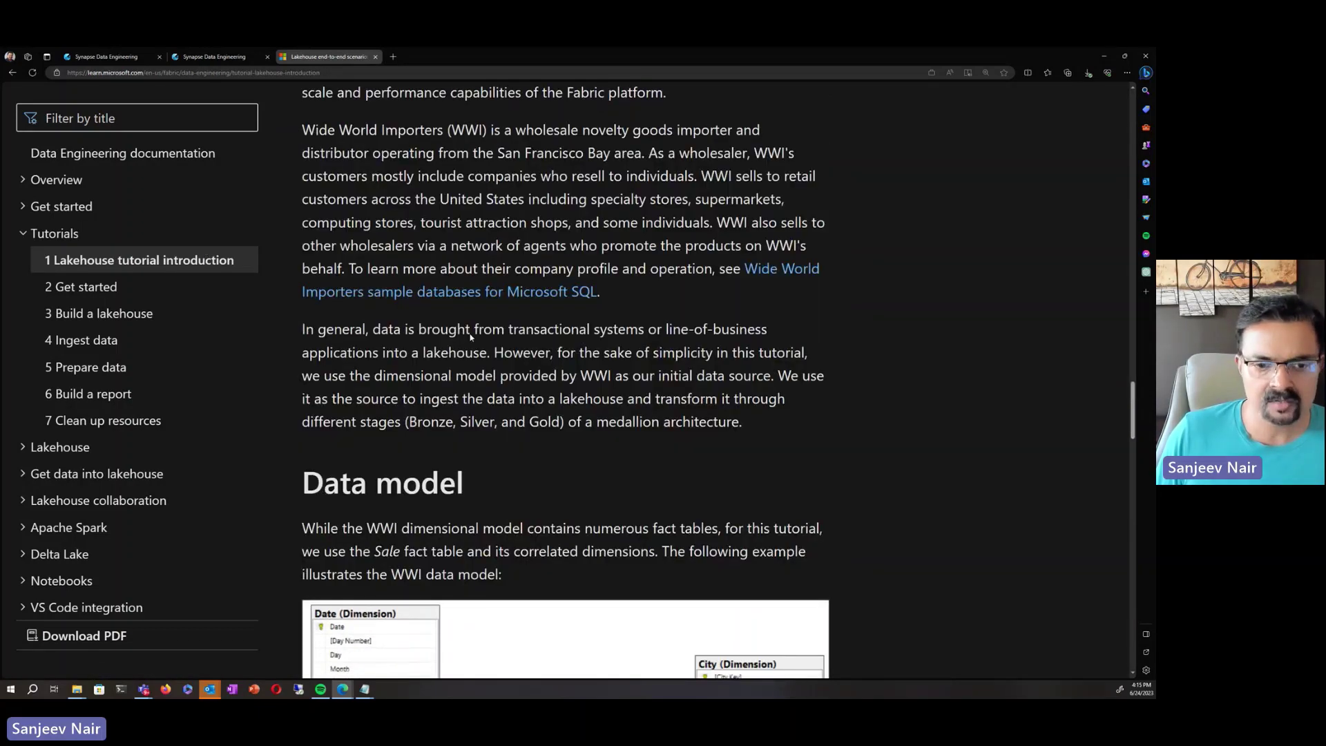
scroll(471, 337, "up", 12)
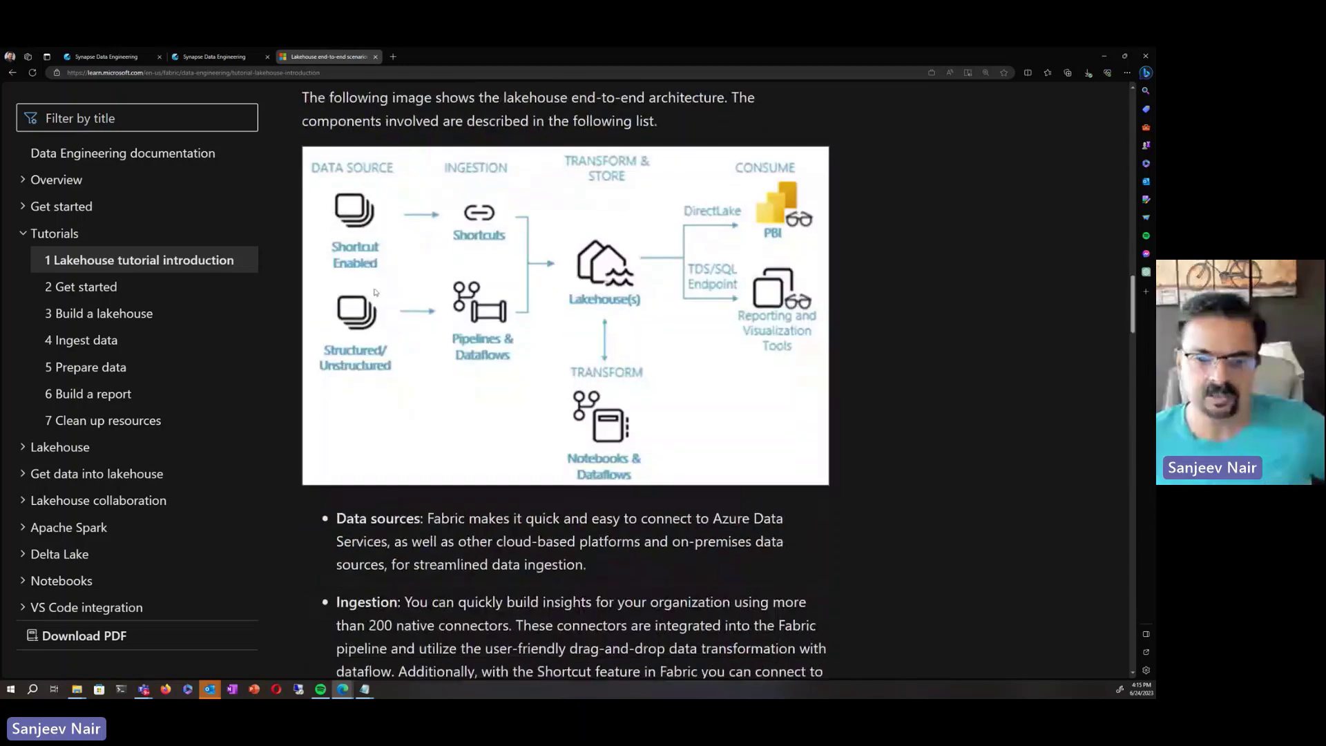